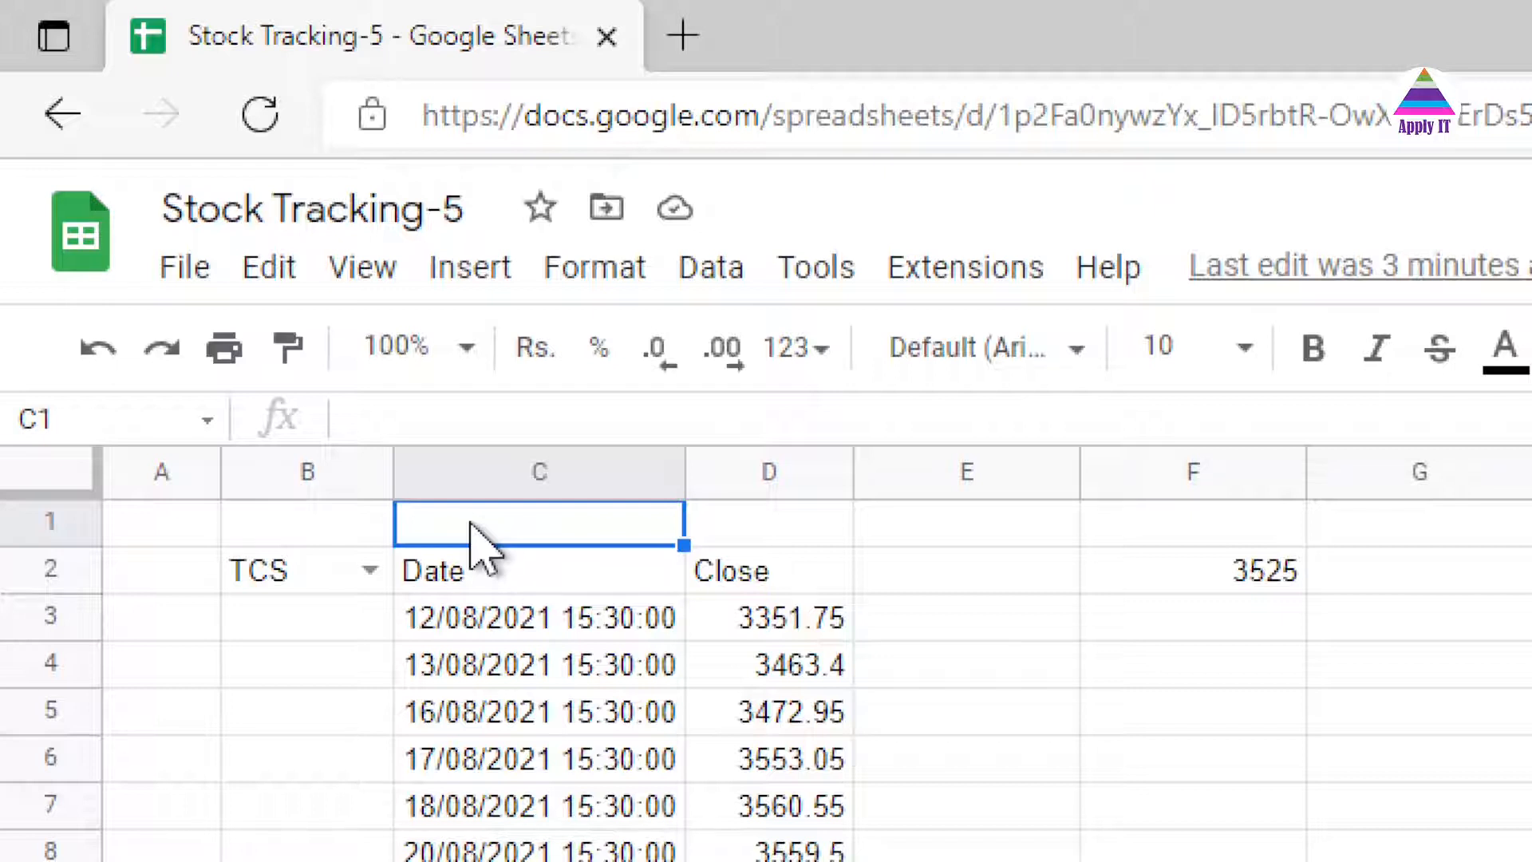
# Inspect the GOOGLEFINANCE formula in C2 and highlight its ticker argument, "NSE:"&B2
pyautogui.click(469, 571)
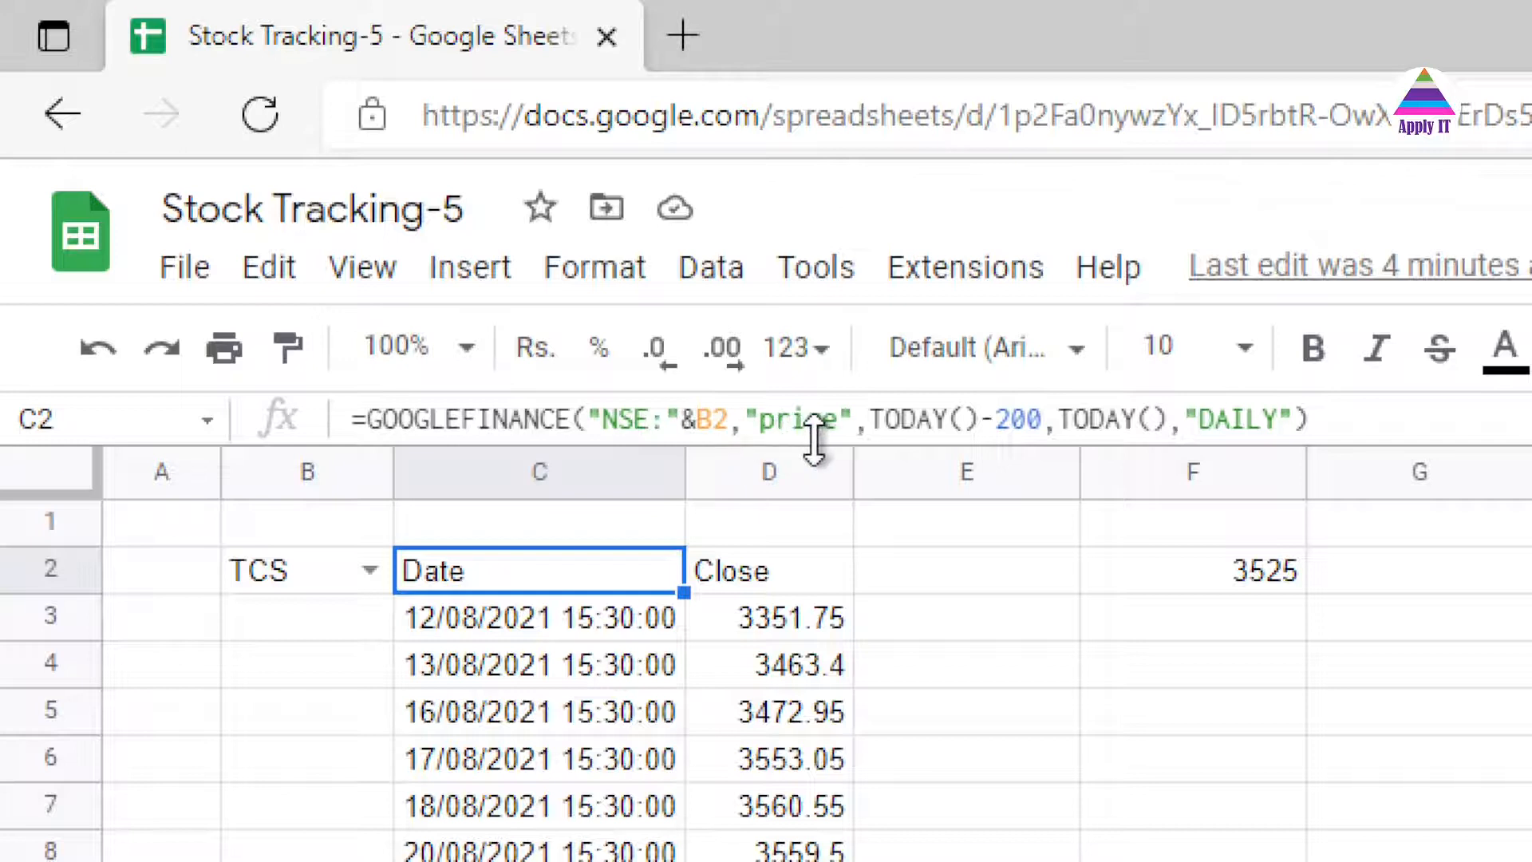
pyautogui.click(638, 423)
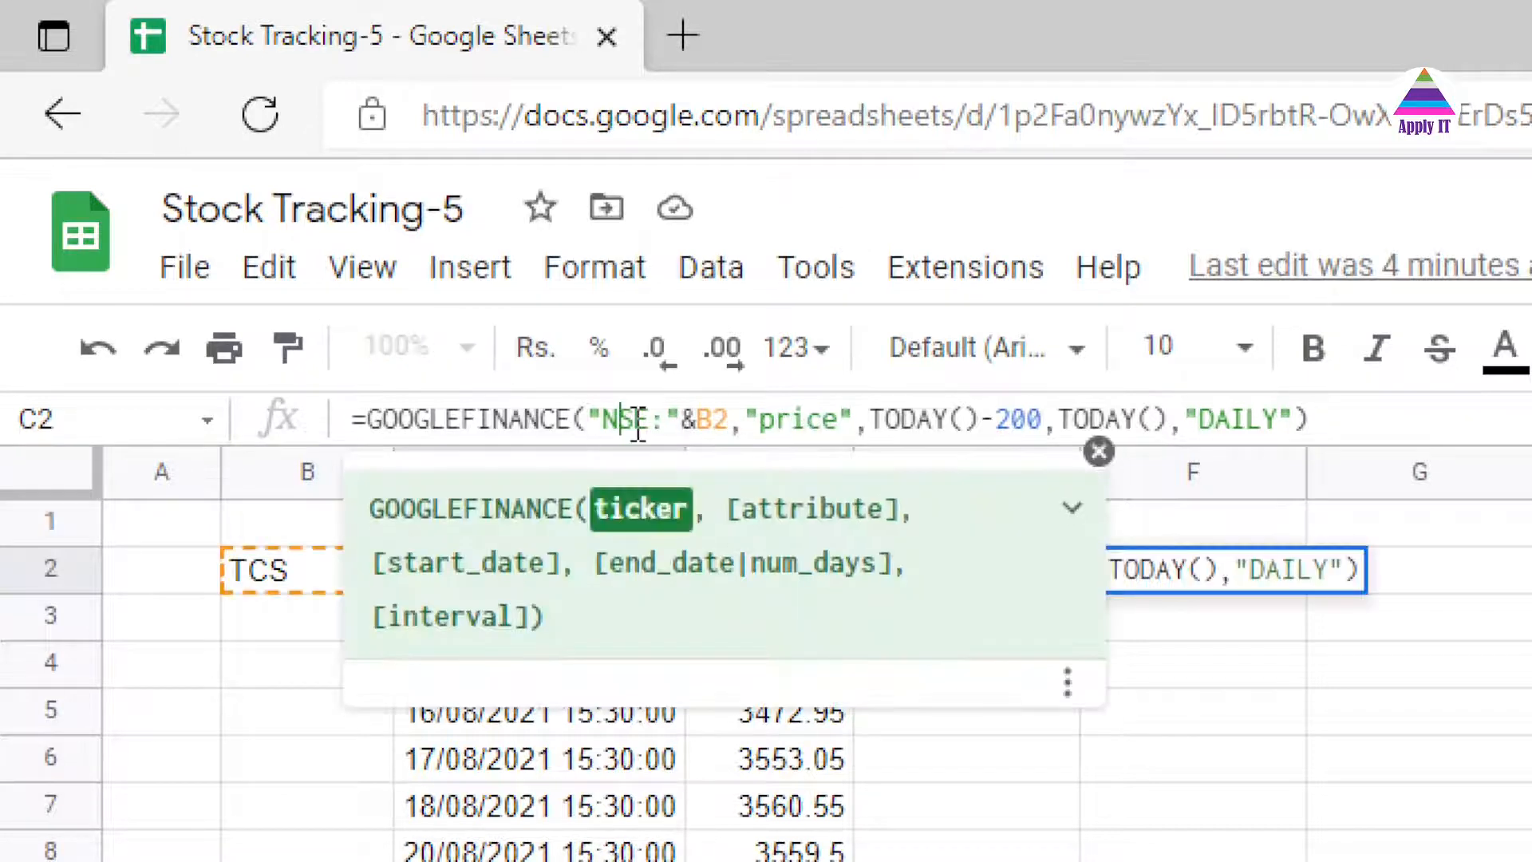
pyautogui.press('Left')
pyautogui.press('Left')
pyautogui.press('Left')
pyautogui.hotkey('shift', 'Right')
pyautogui.hotkey('shift', 'Right')
pyautogui.hotkey('shift', 'Right')
pyautogui.hotkey('shift', 'Right')
pyautogui.hotkey('shift', 'Right')
pyautogui.hotkey('shift', 'Right')
pyautogui.hotkey('shift', 'Right')
pyautogui.hotkey('shift', 'Right')
pyautogui.hotkey('shift', 'Right')
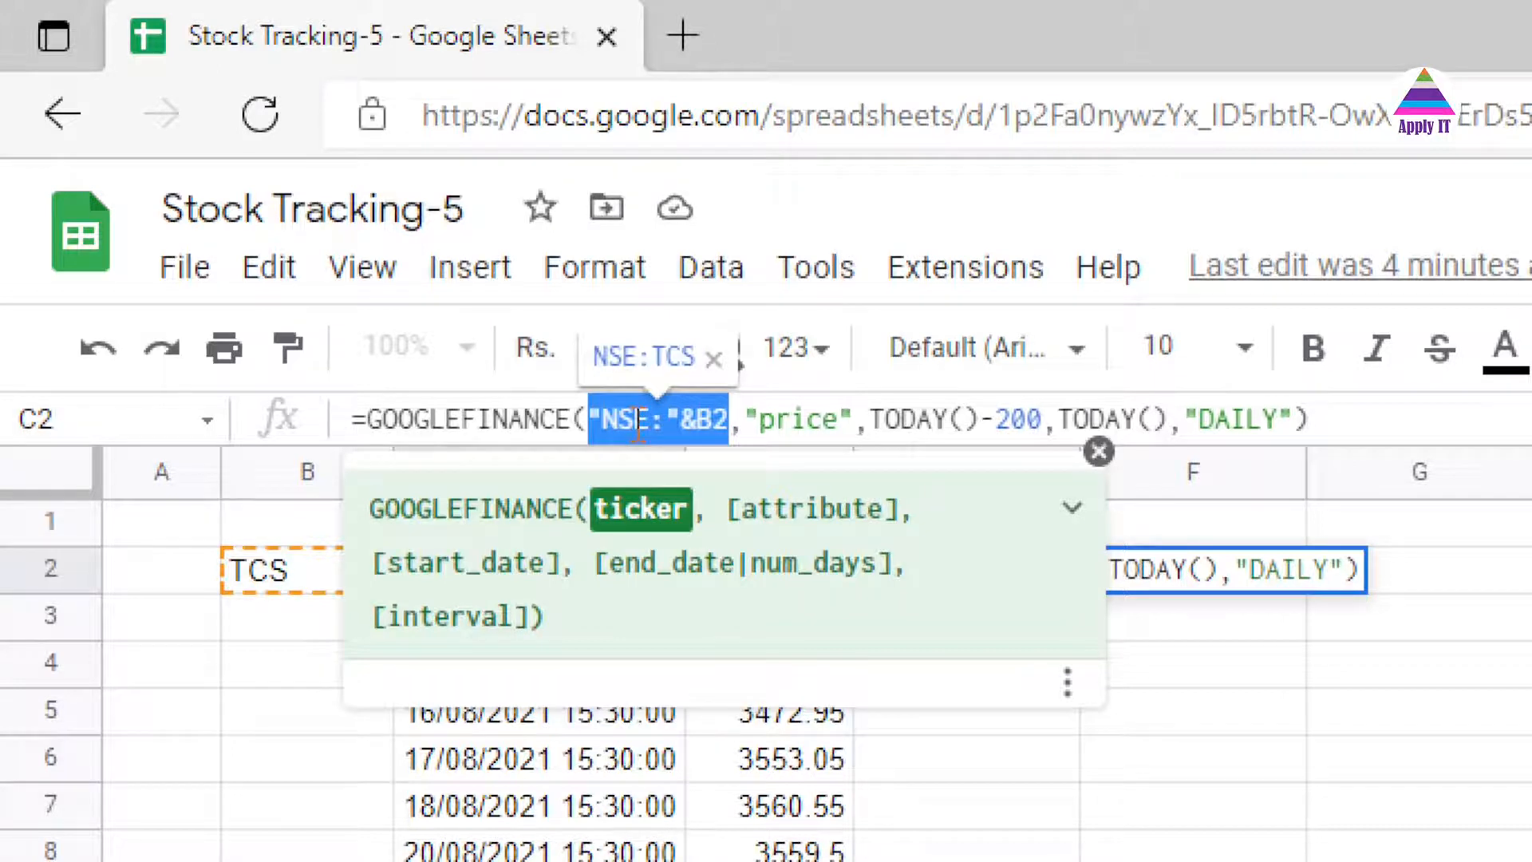
# Examine the attribute and interval arguments of the C2 GOOGLEFINANCE formula and leave it as it is
pyautogui.press('Right')
pyautogui.press('Right')
pyautogui.press('Right')
pyautogui.press('Right')
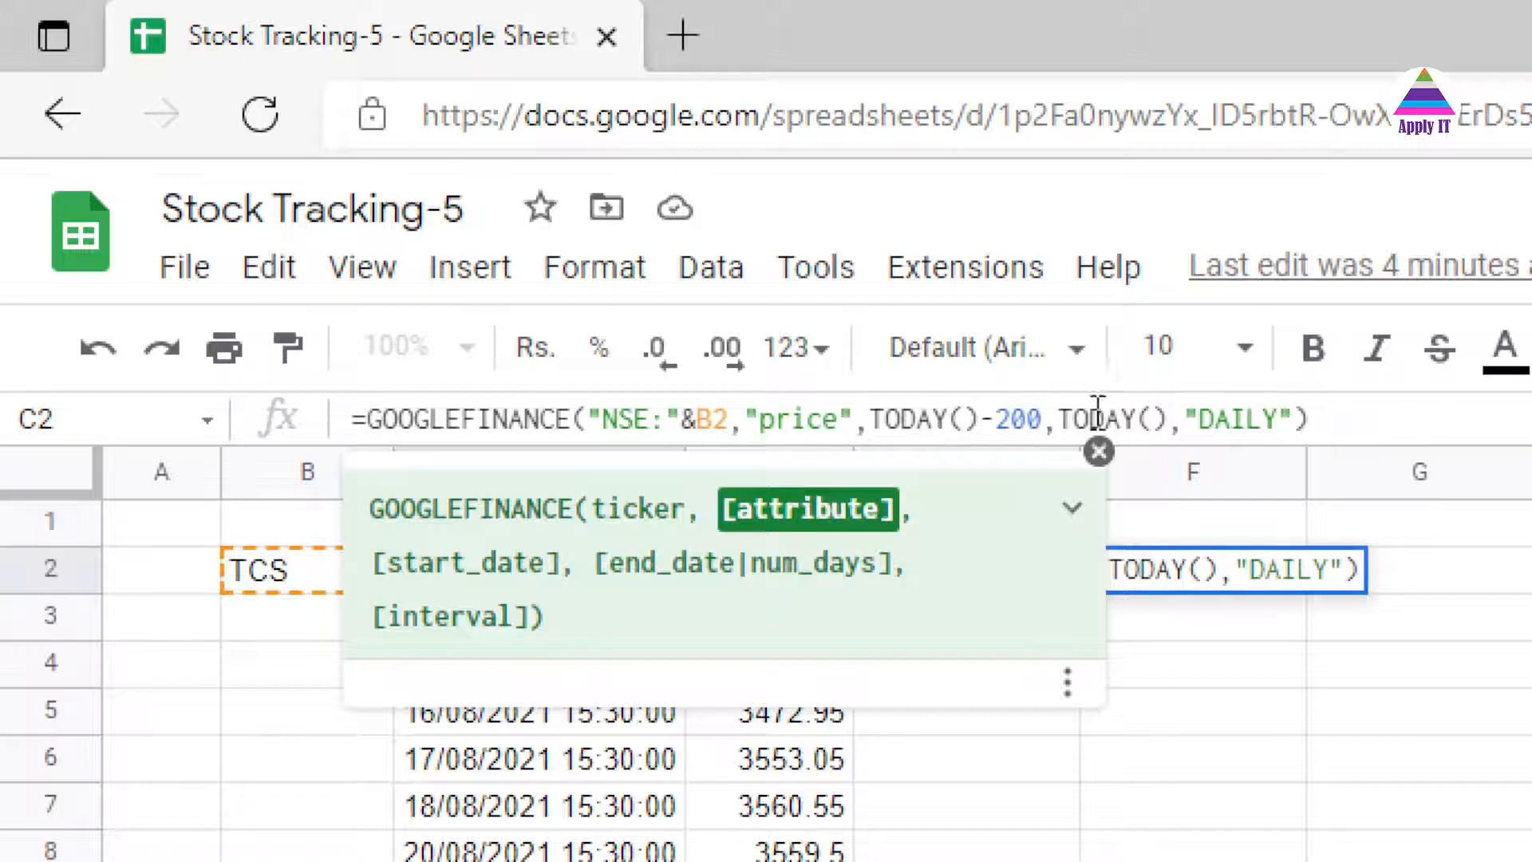
pyautogui.click(1220, 419)
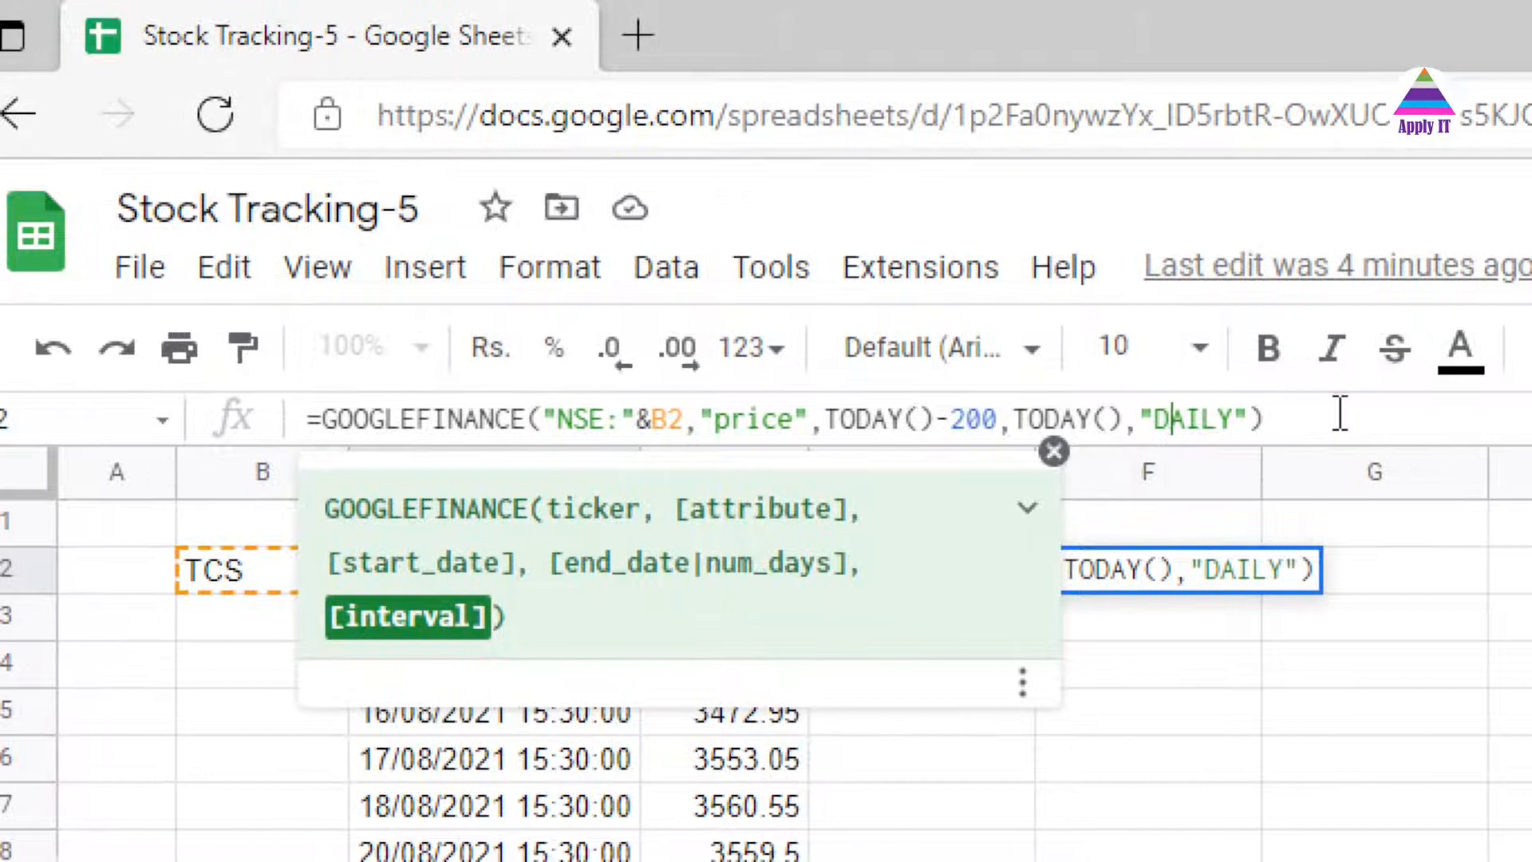
pyautogui.click(1338, 416)
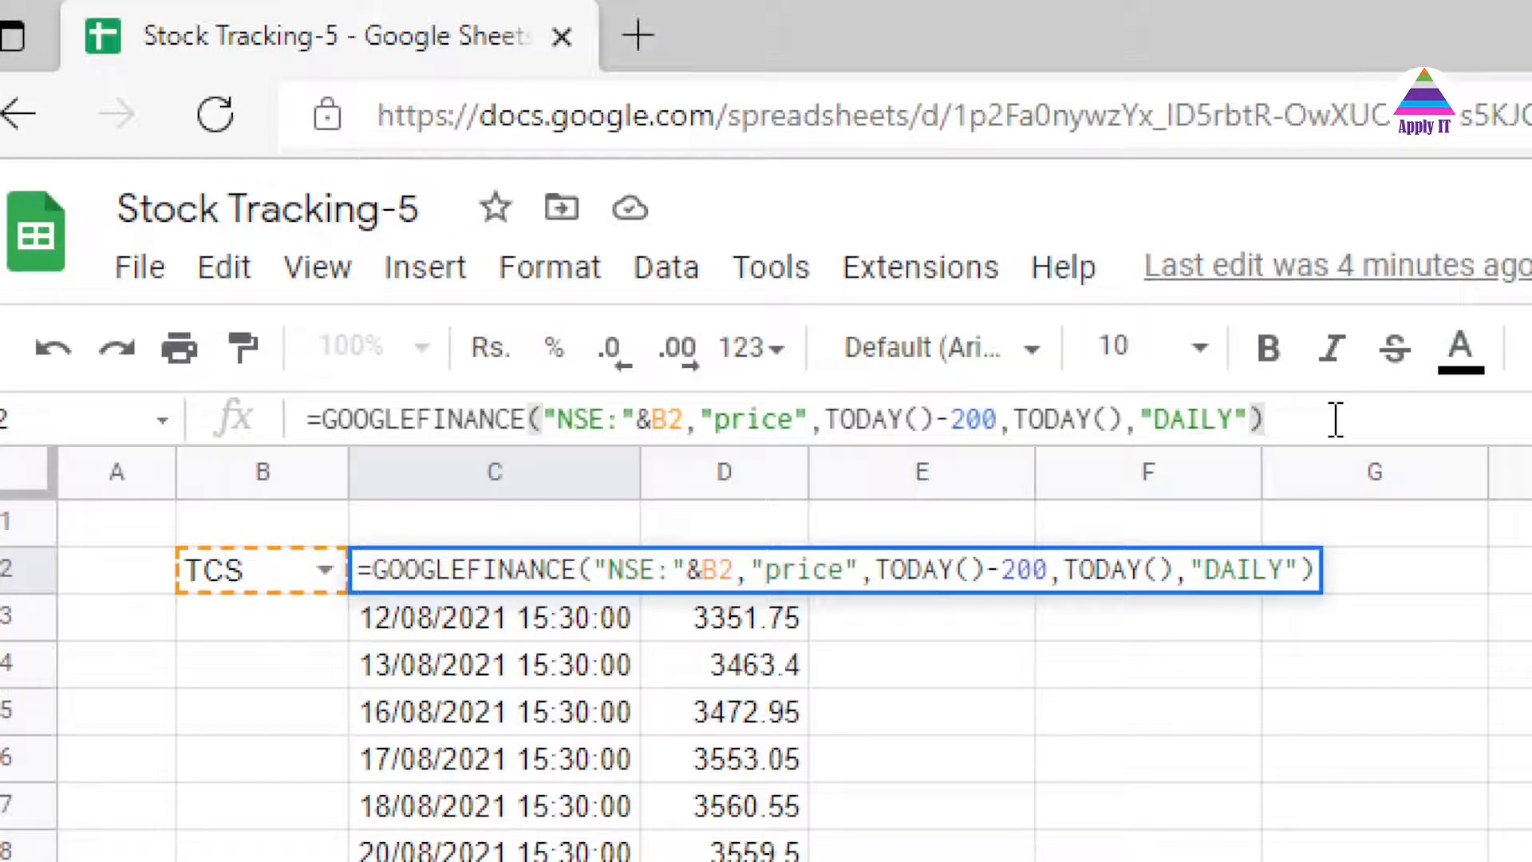
pyautogui.press('Return')
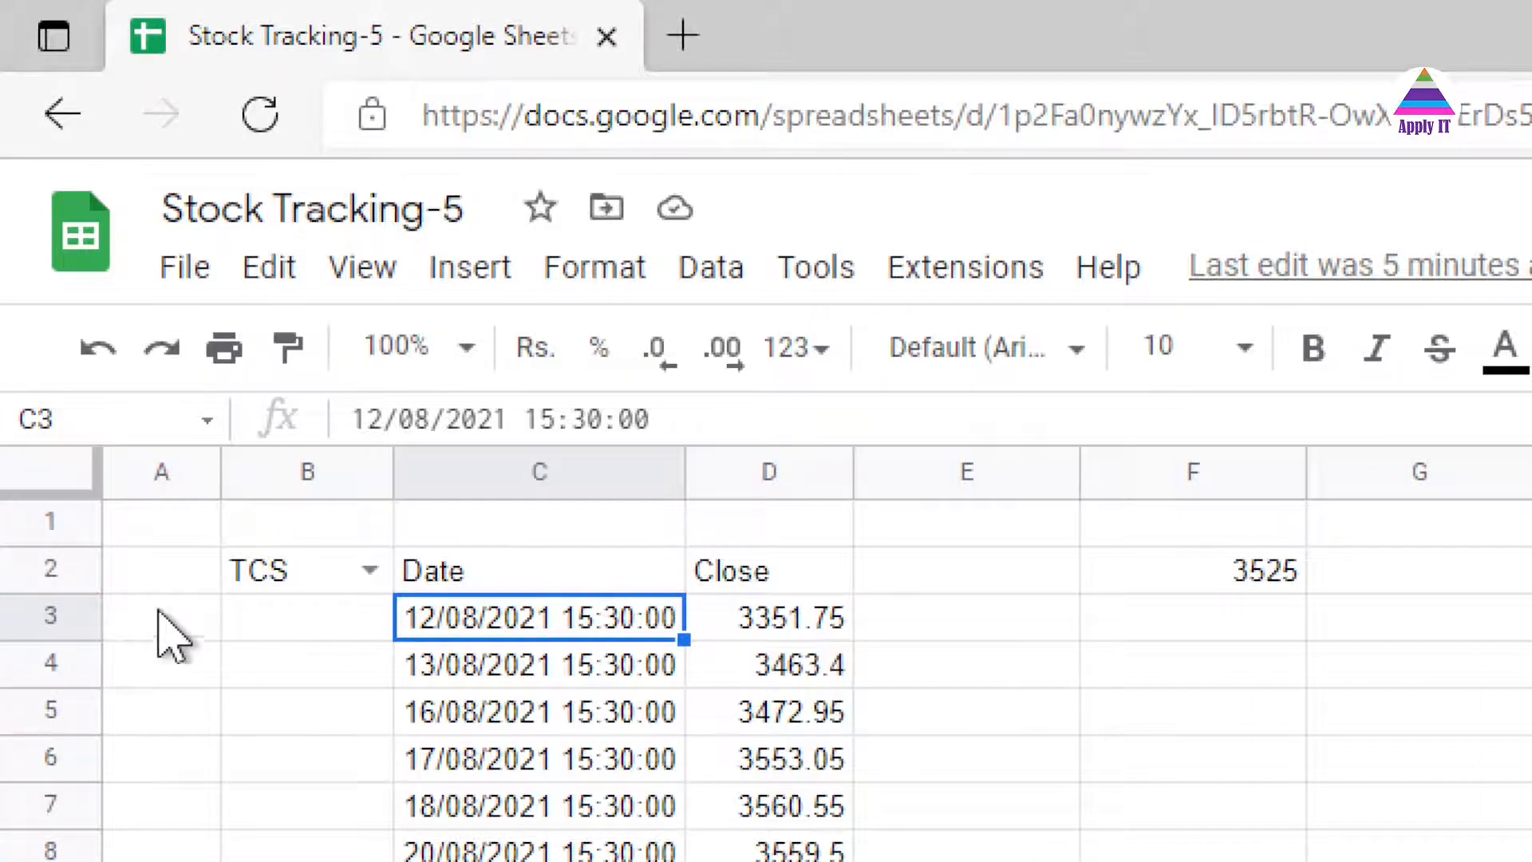
# Check the Date and Close list down to its last row and return to the header in C2
pyautogui.click(513, 586)
pyautogui.hotkey('ctrl', 'Down')
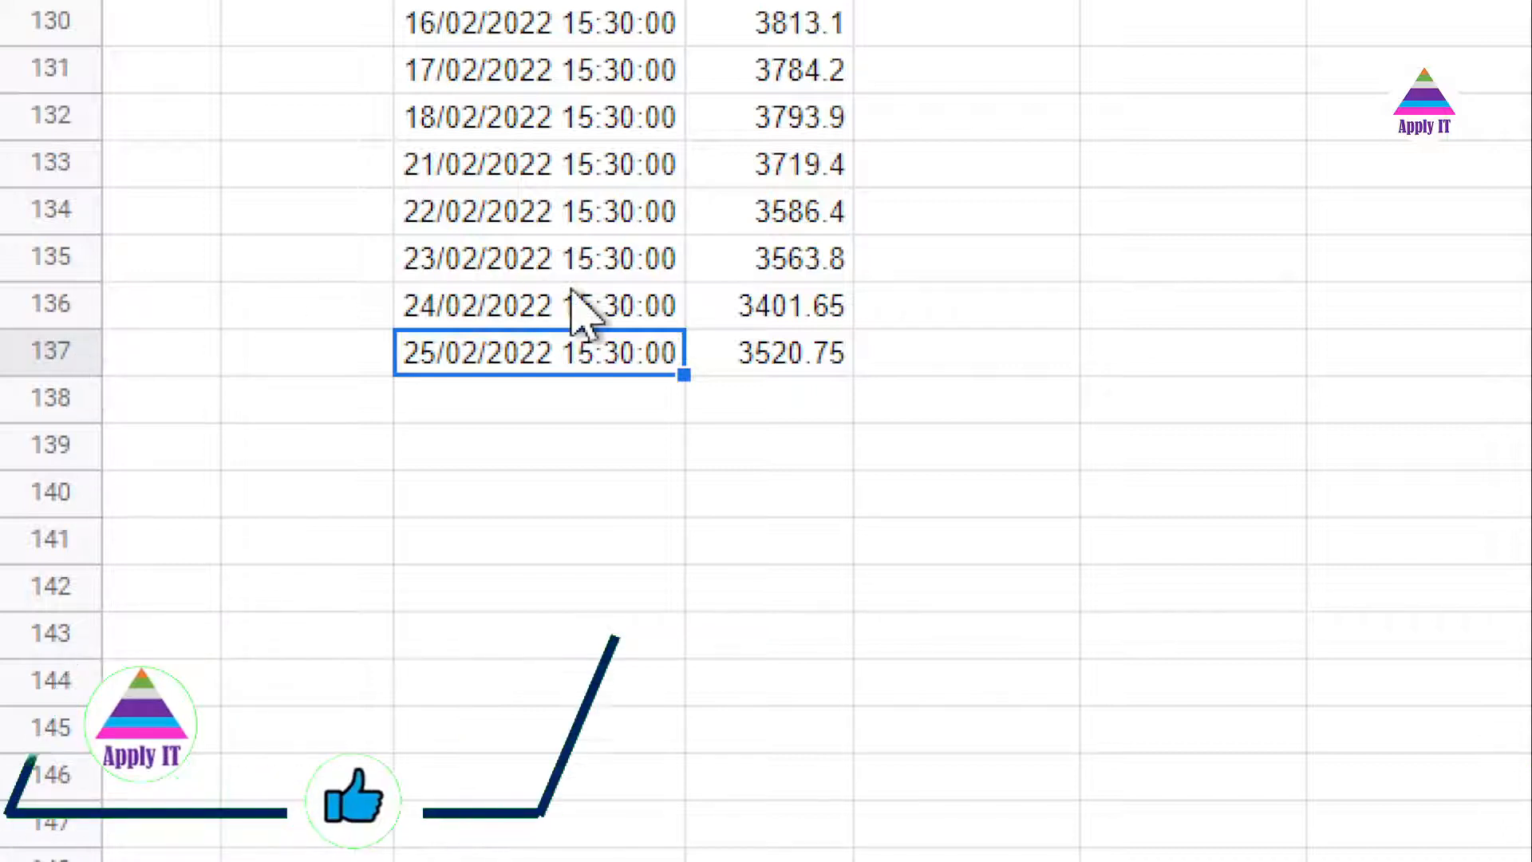
pyautogui.scroll(20, 581, 311)
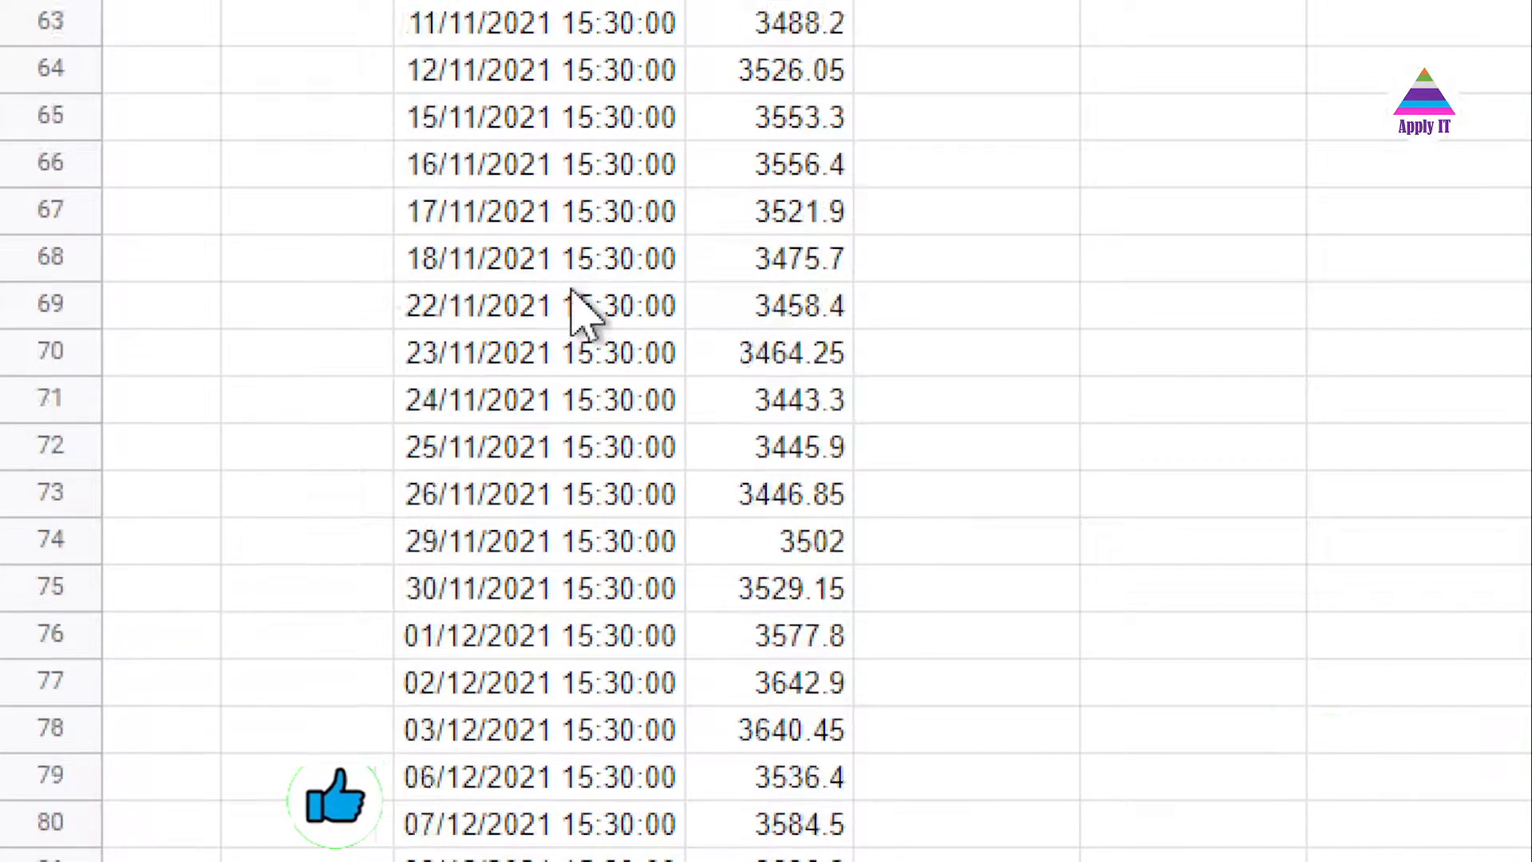
pyautogui.scroll(18, 581, 311)
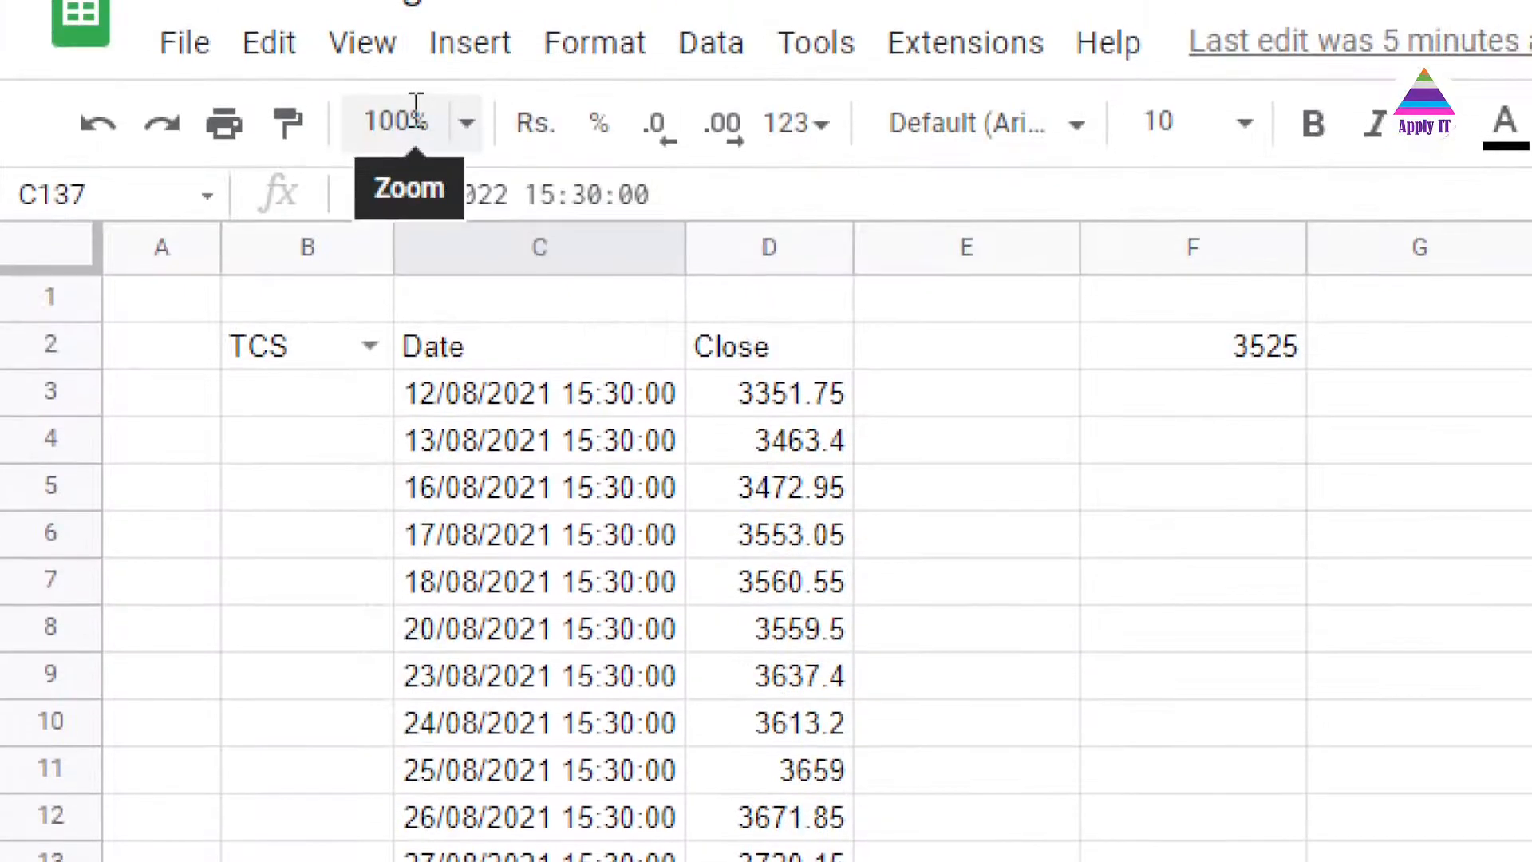
pyautogui.click(459, 367)
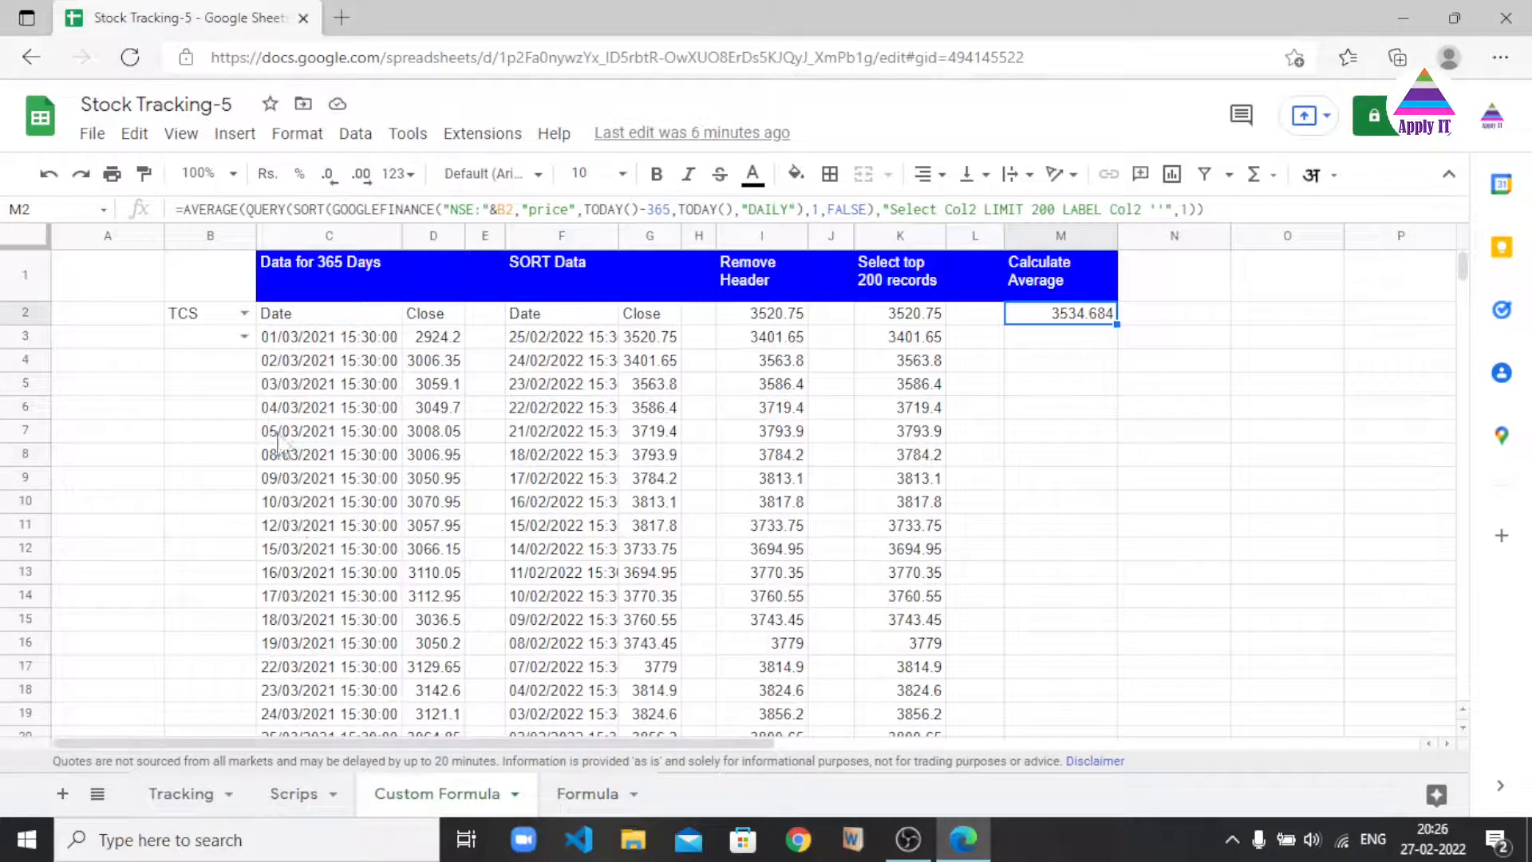
# Review the calculation stage headings in row 1 of the Custom Formula sheet, from Data for 365 Days to Calculate Average
pyautogui.click(272, 271)
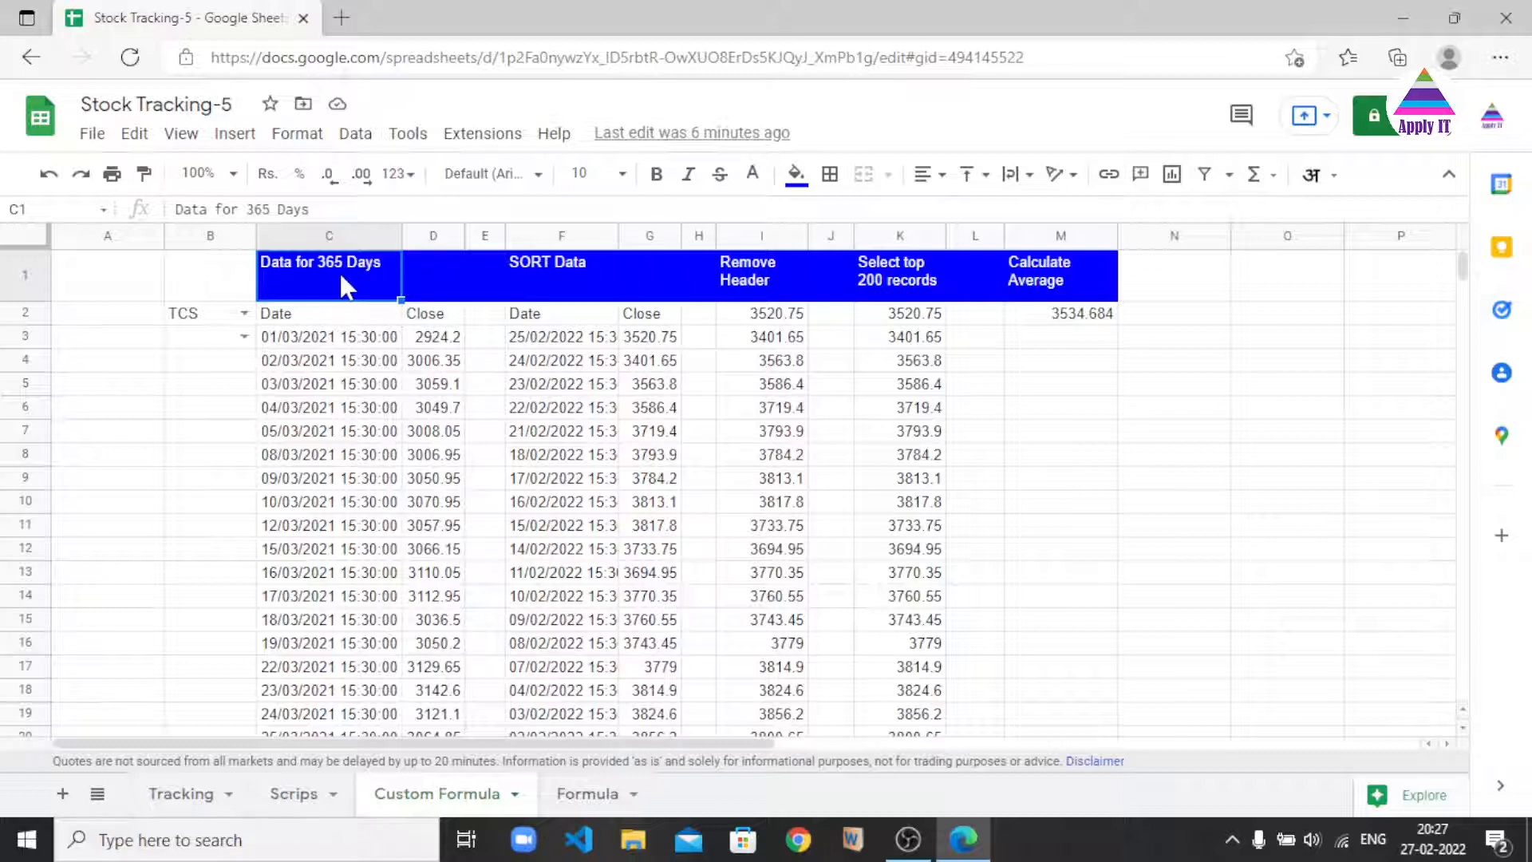
pyautogui.click(536, 284)
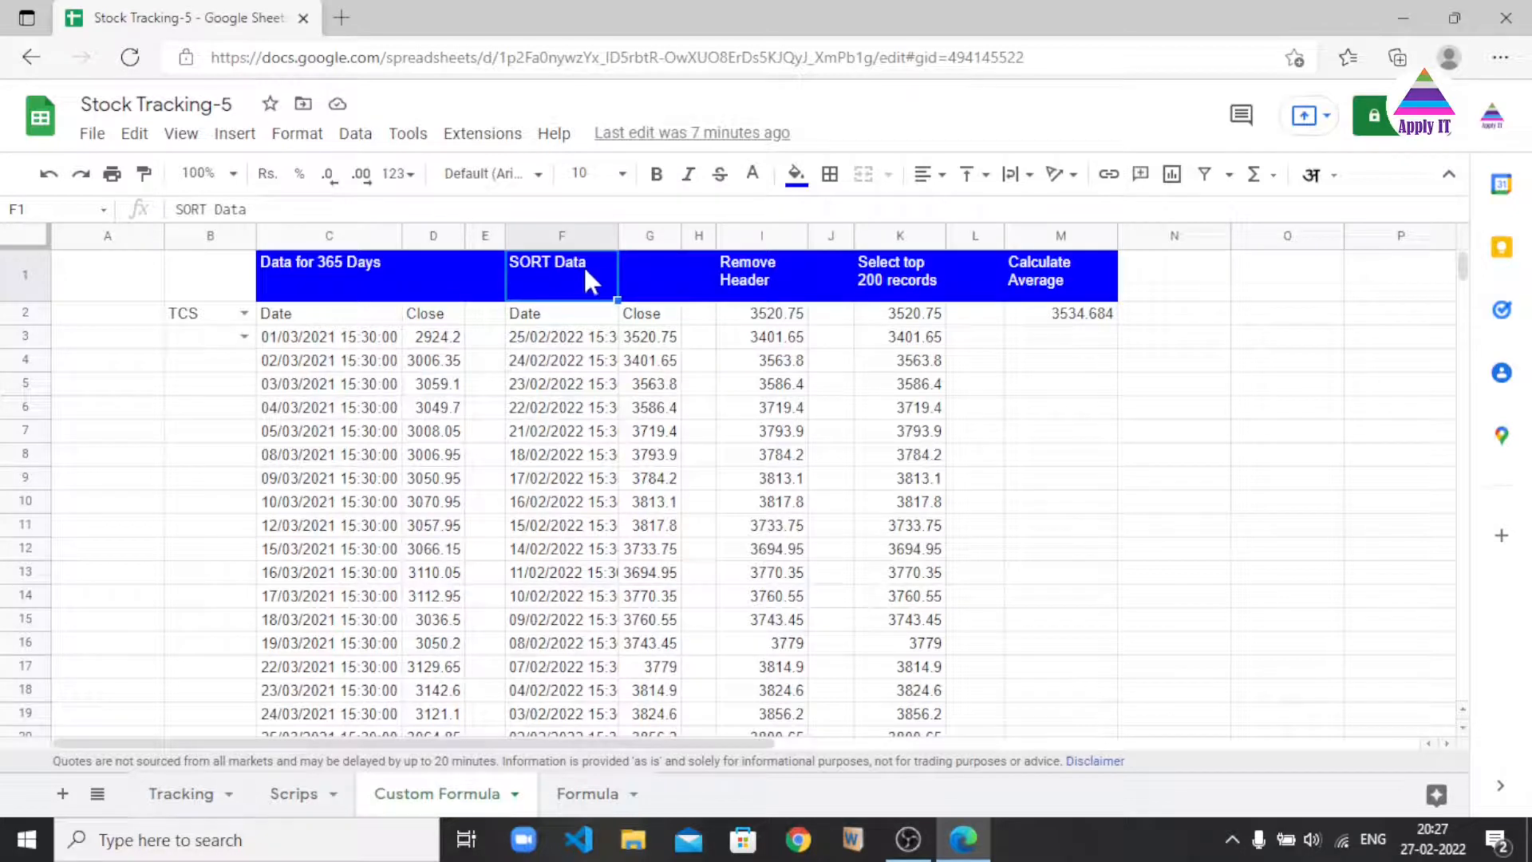
pyautogui.click(748, 291)
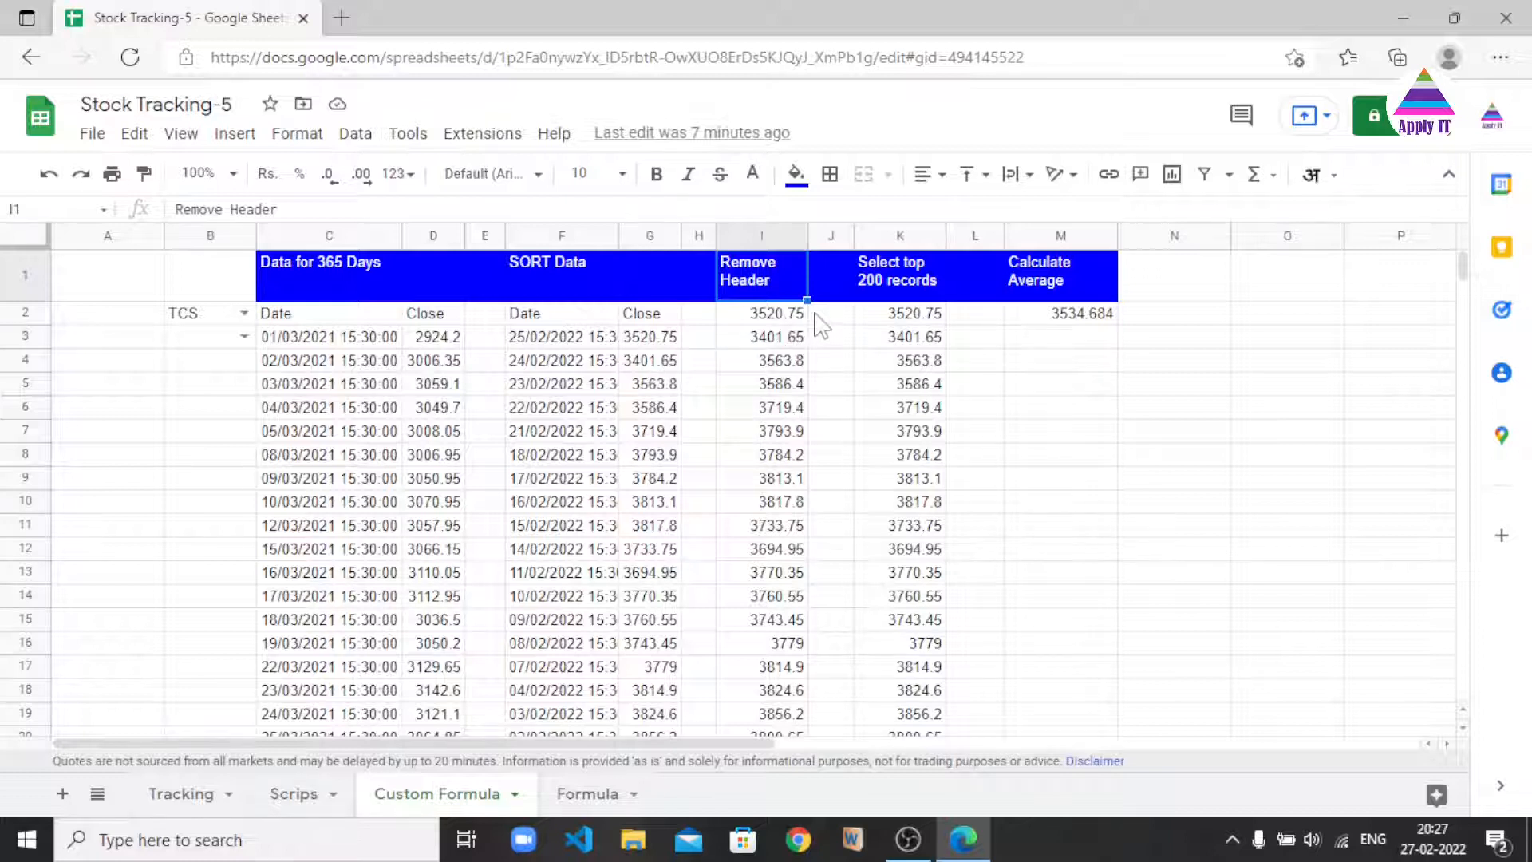
pyautogui.click(886, 292)
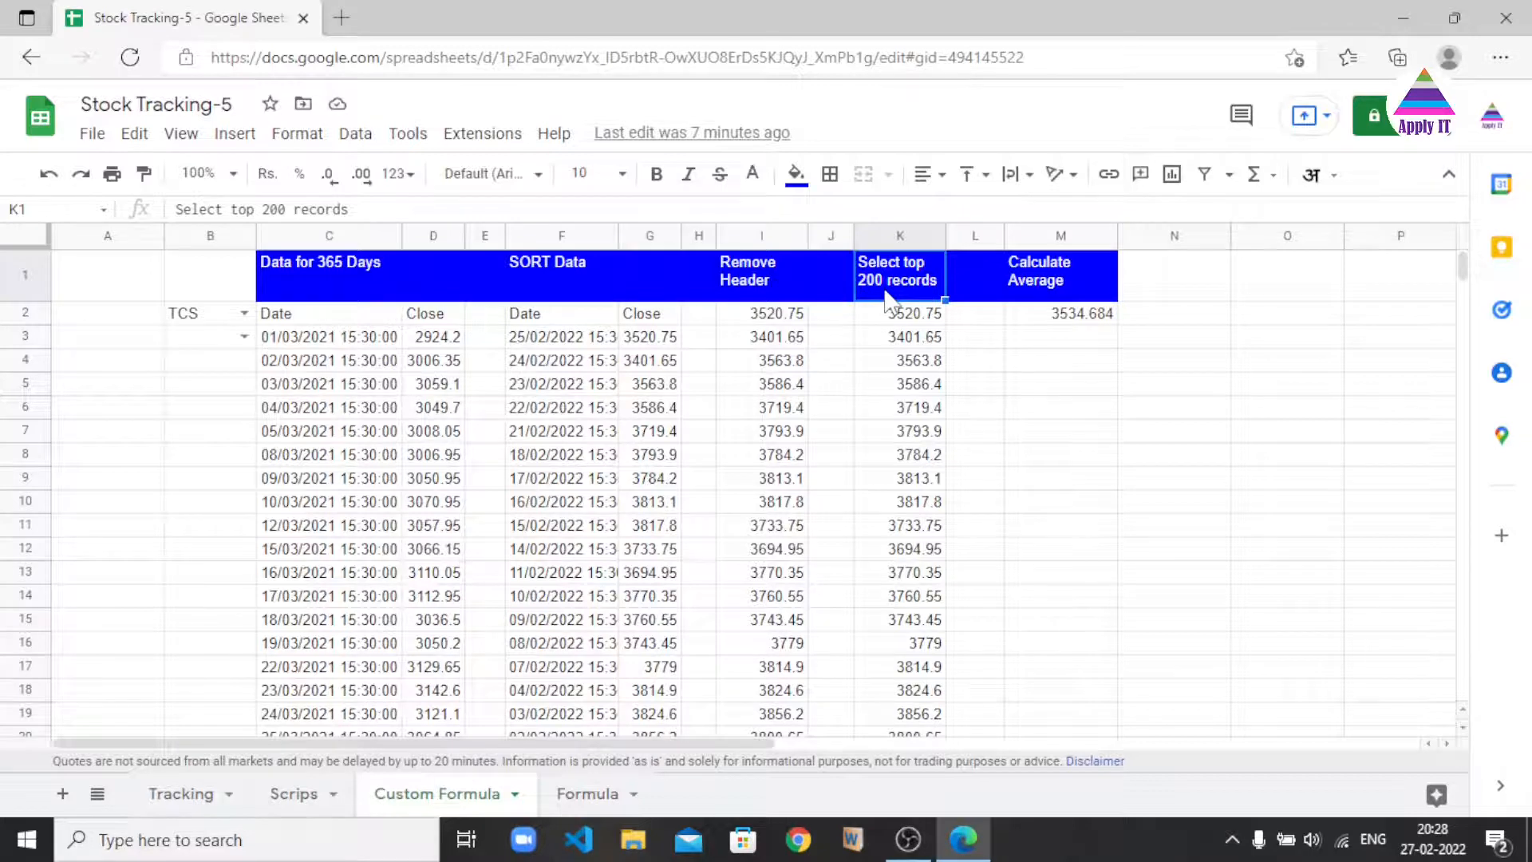
pyautogui.click(1035, 292)
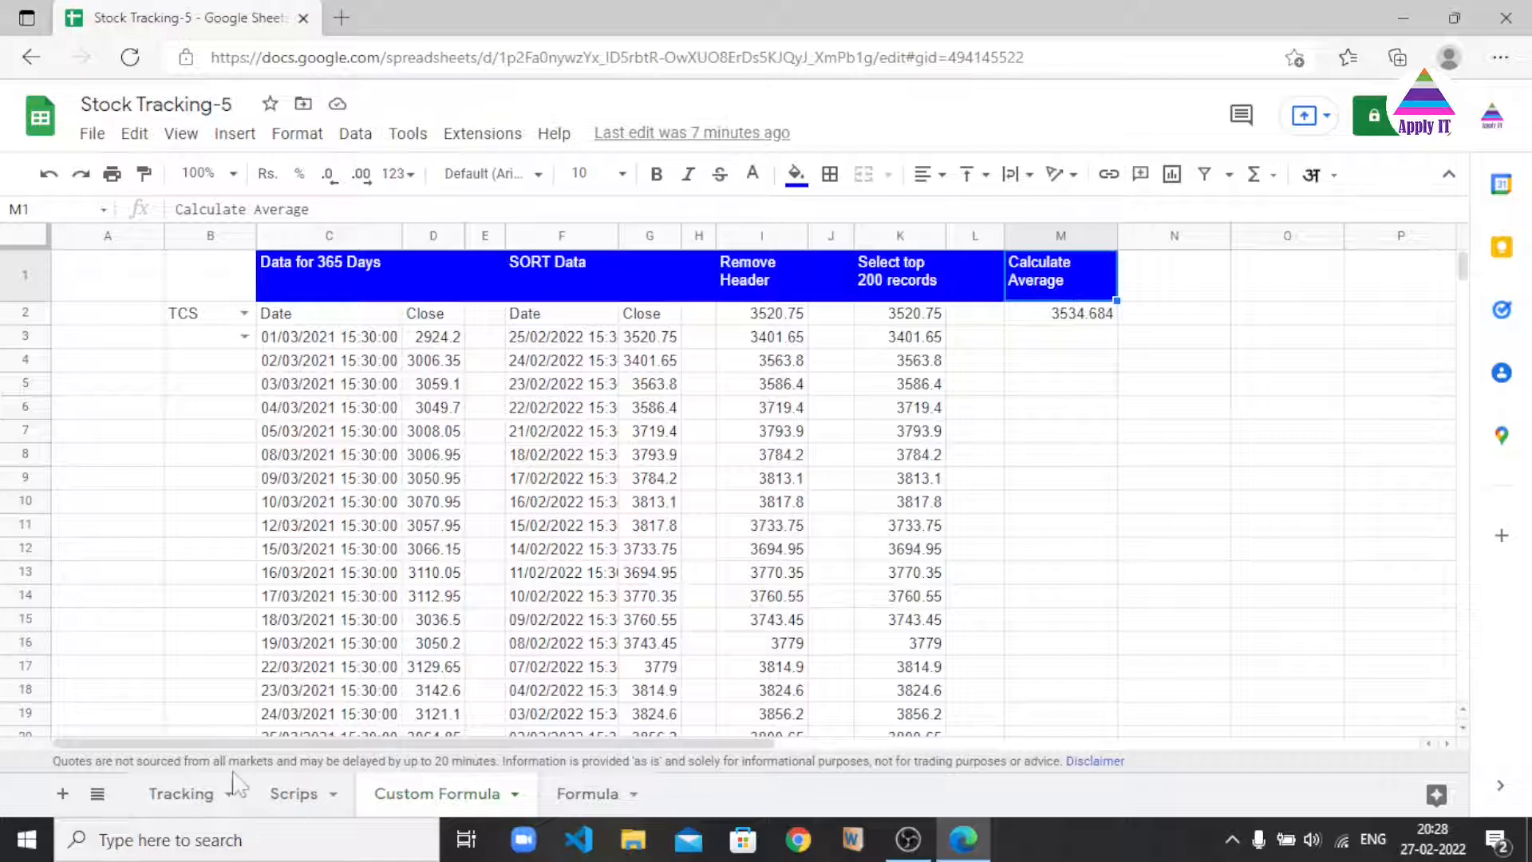
# Check the 200 DMA column on the Tracking sheet and return to the Custom Formula sheet
pyautogui.click(186, 800)
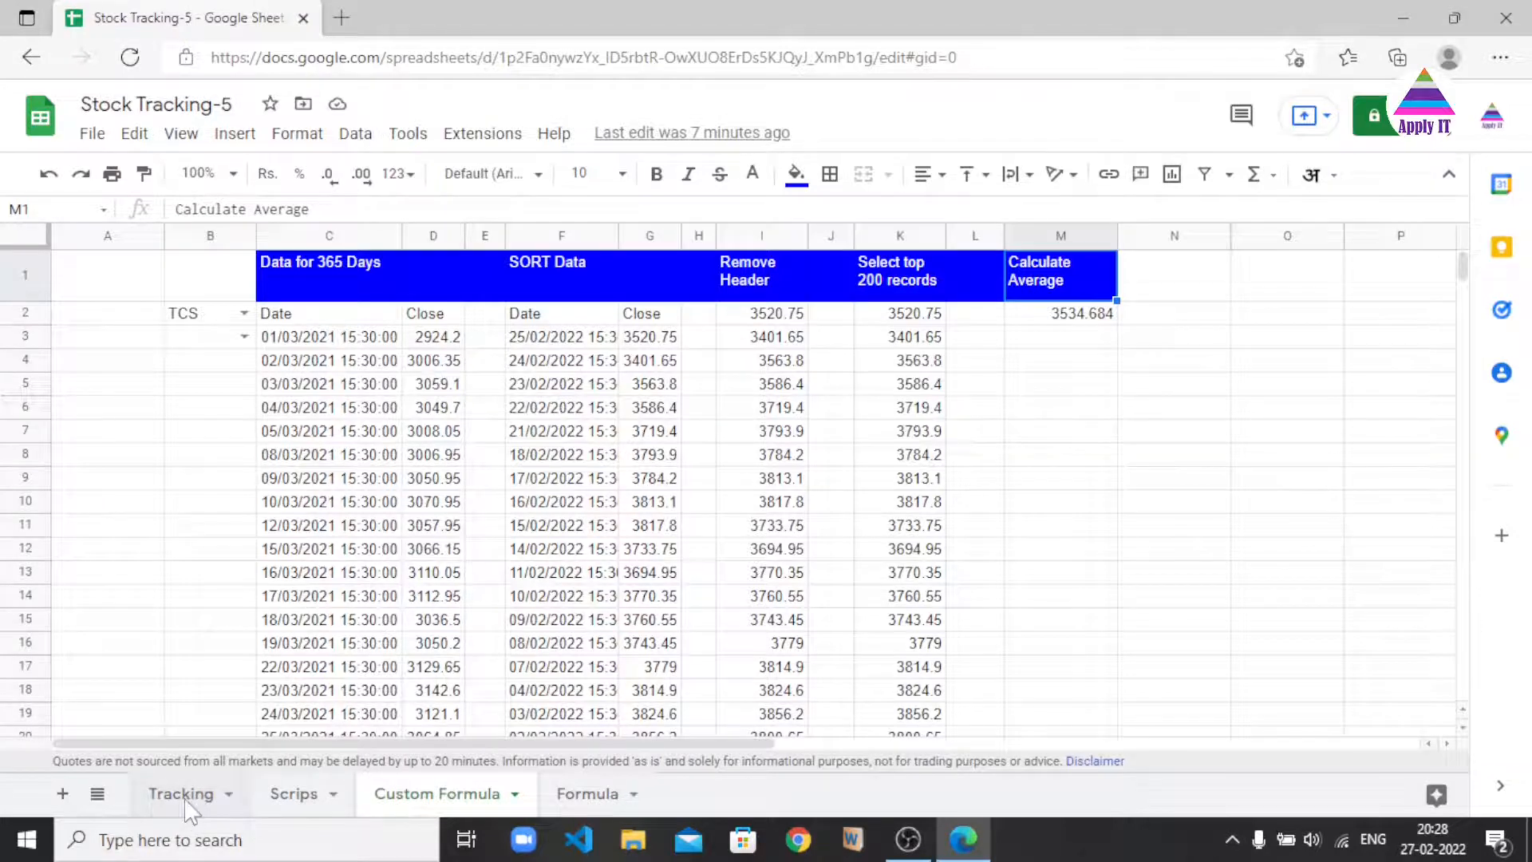
pyautogui.click(395, 369)
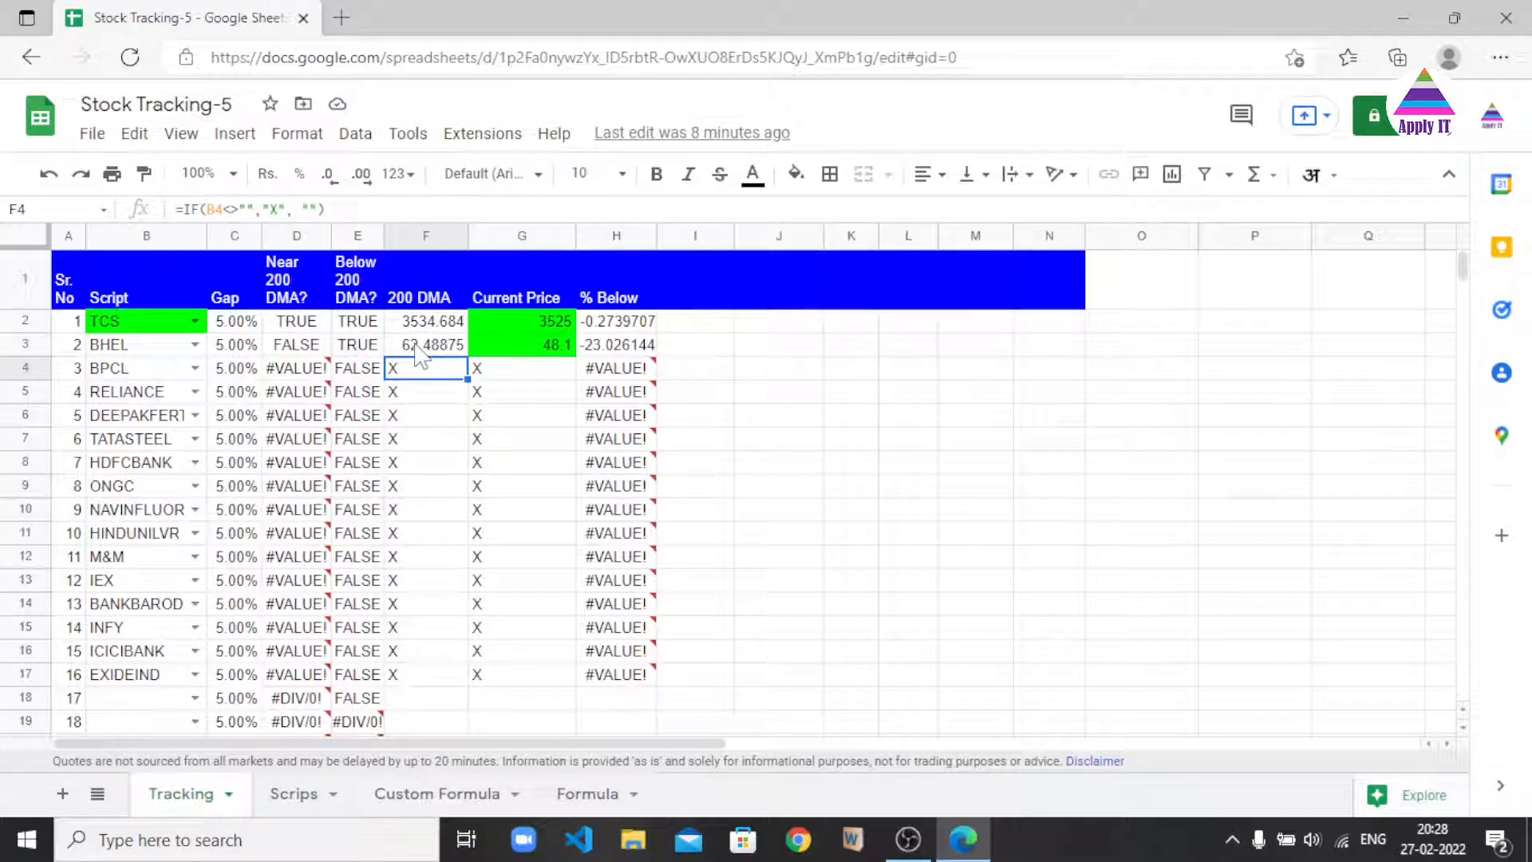
pyautogui.click(470, 800)
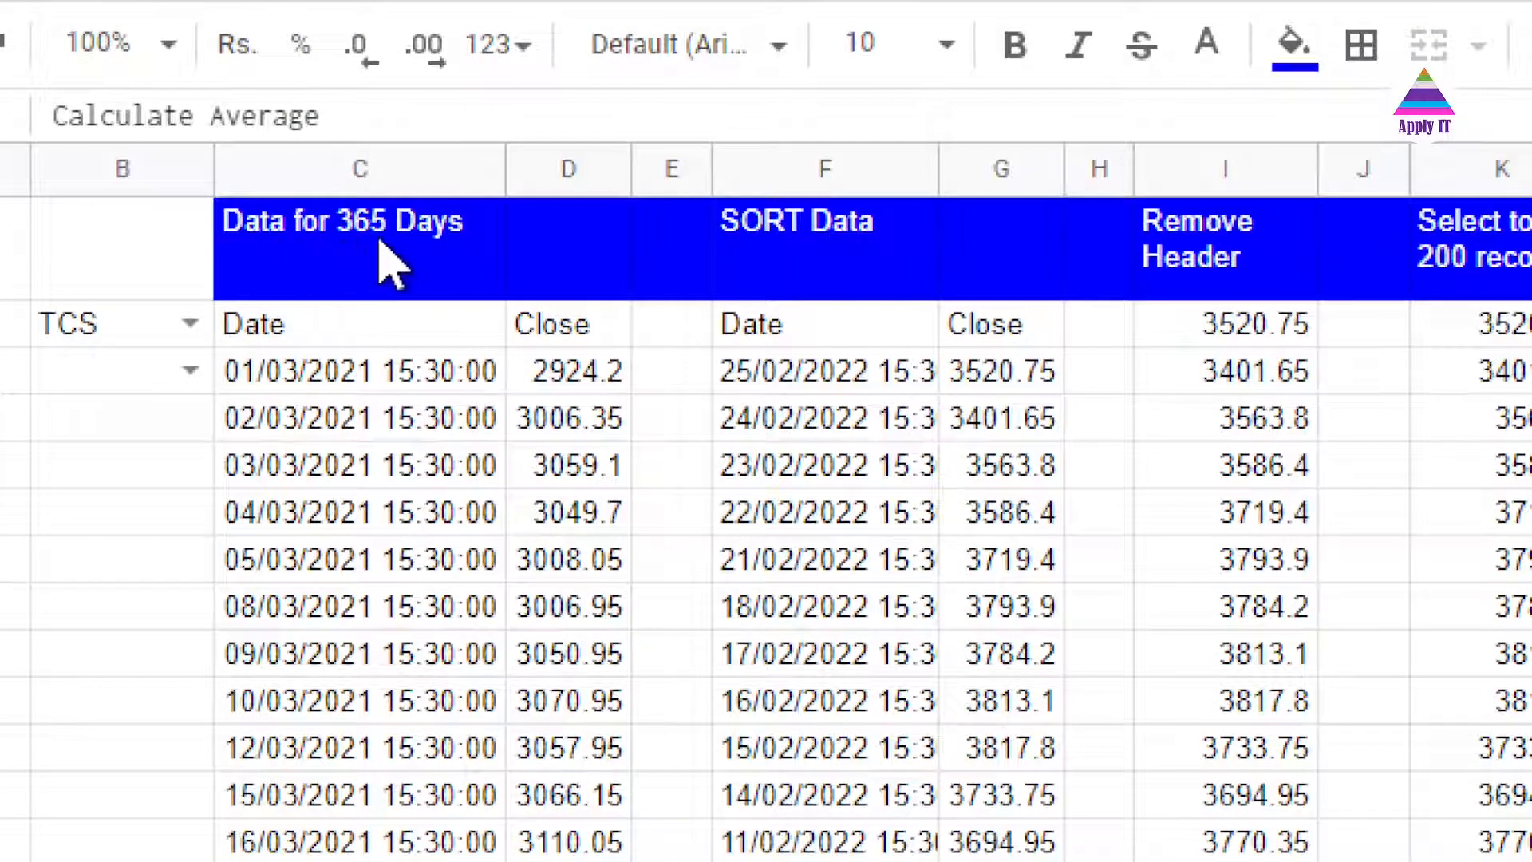
# Inspect the 365-day GOOGLEFINANCE formula in C2 and check the first and last dates of its data
pyautogui.click(290, 327)
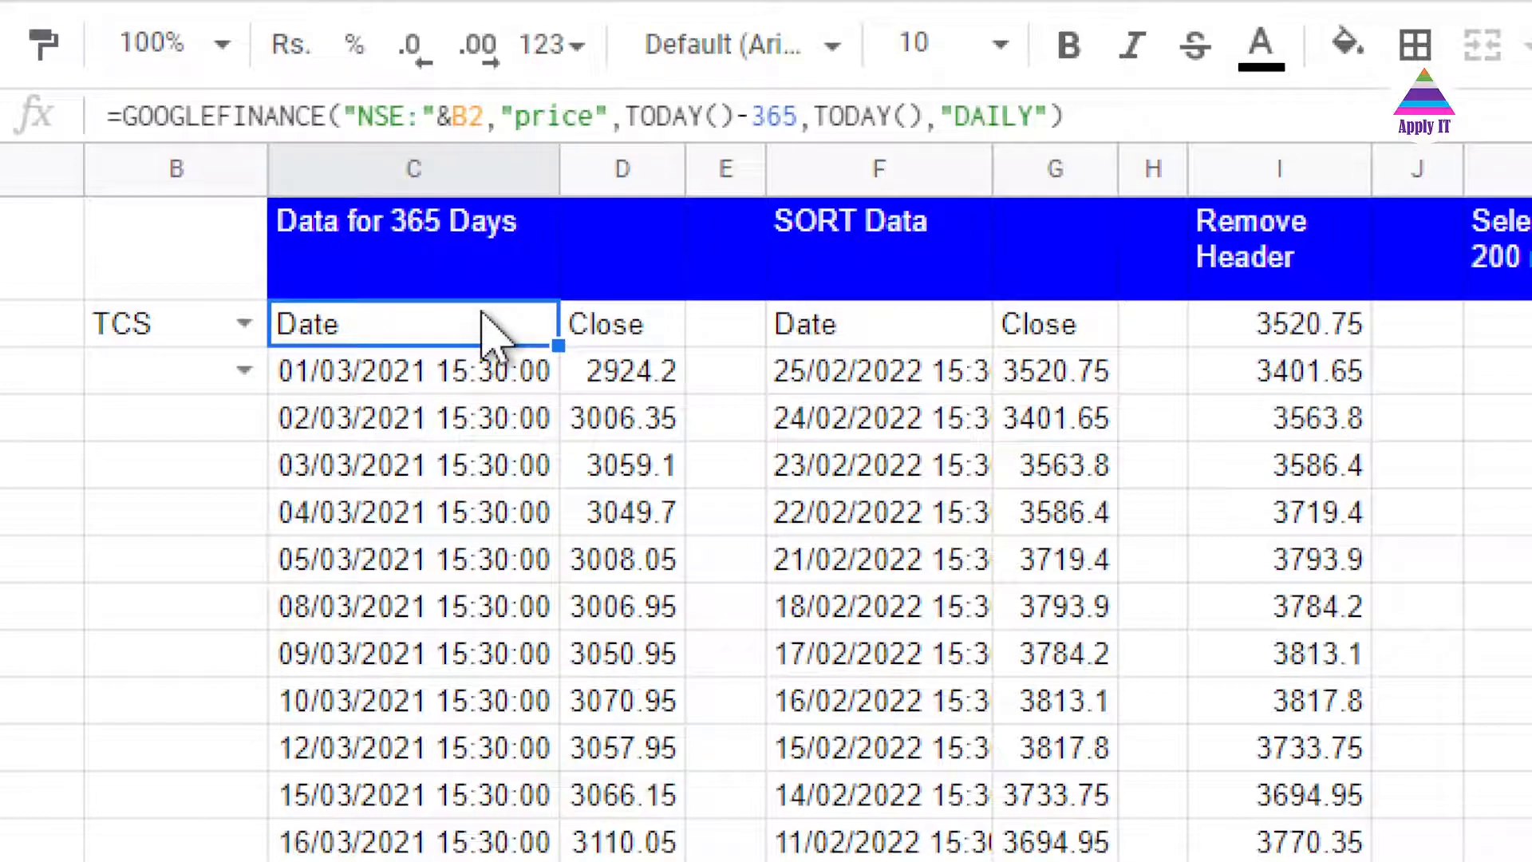
pyautogui.click(467, 382)
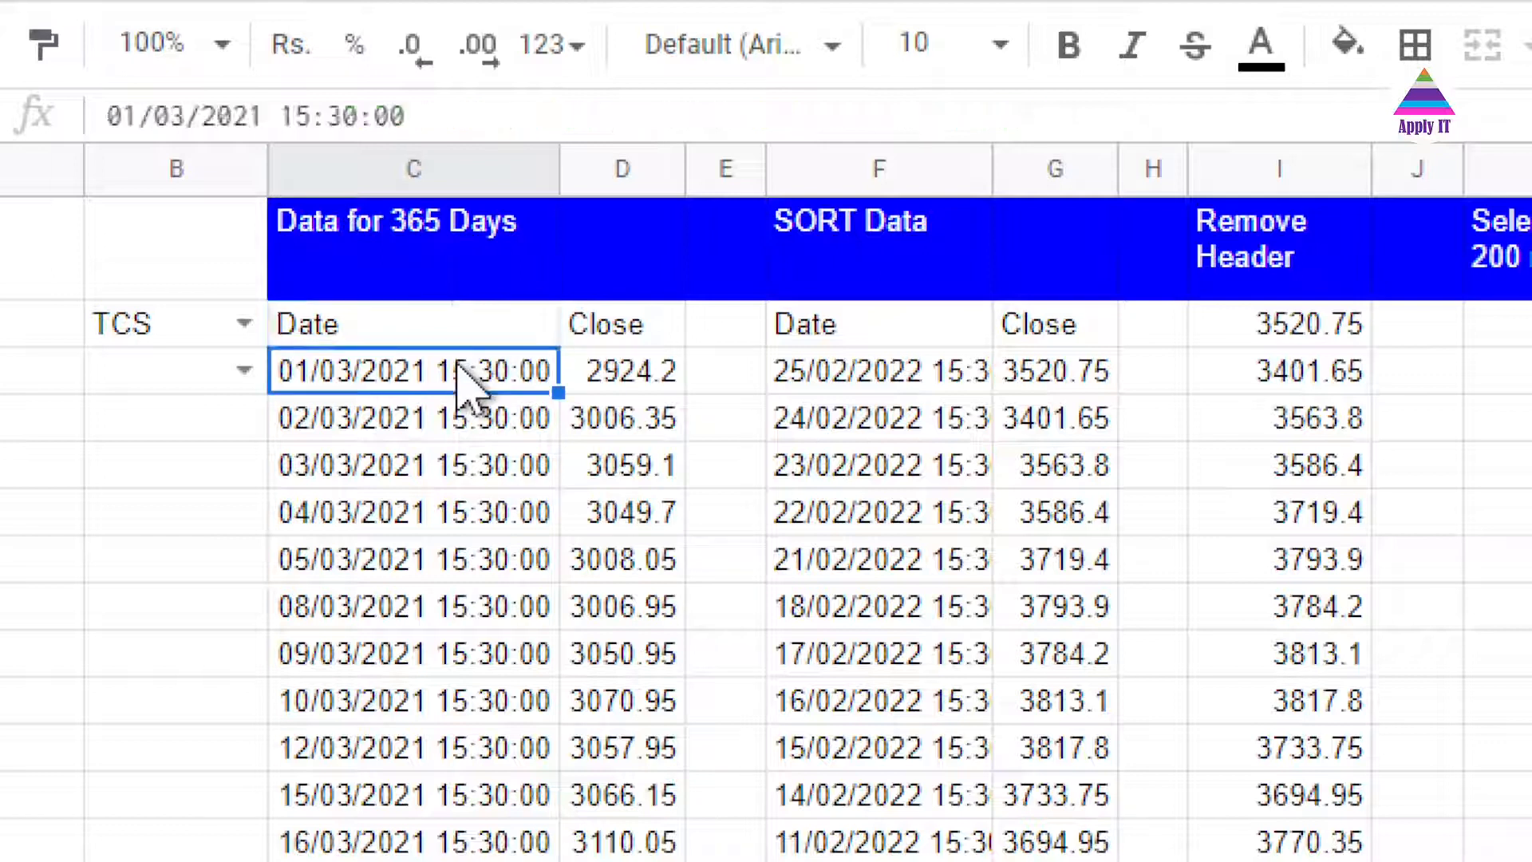
pyautogui.hotkey('ctrl', 'Down')
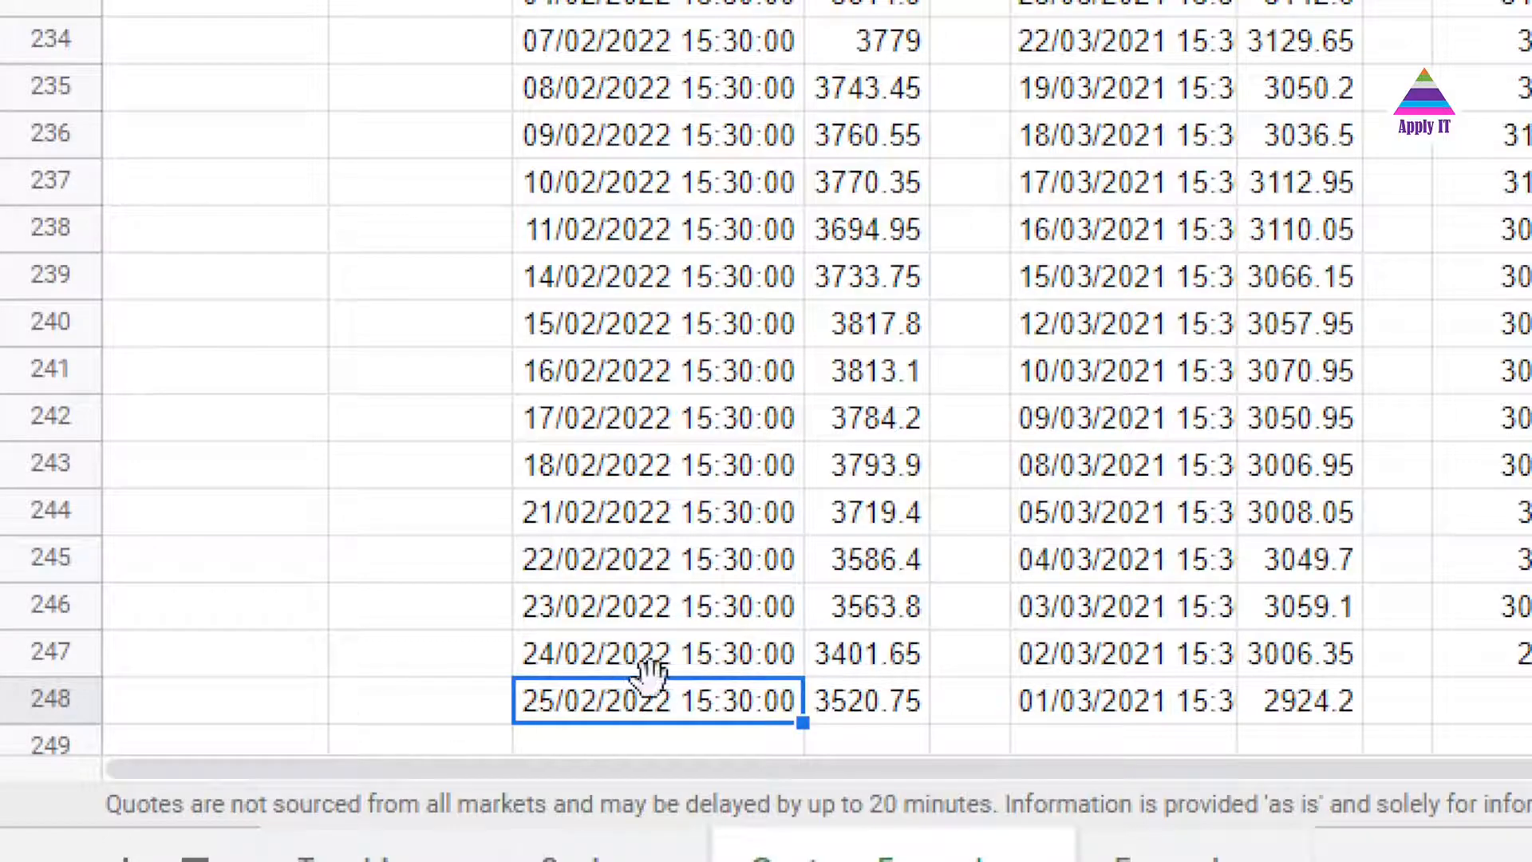
pyautogui.hotkey('ctrl', 'Up')
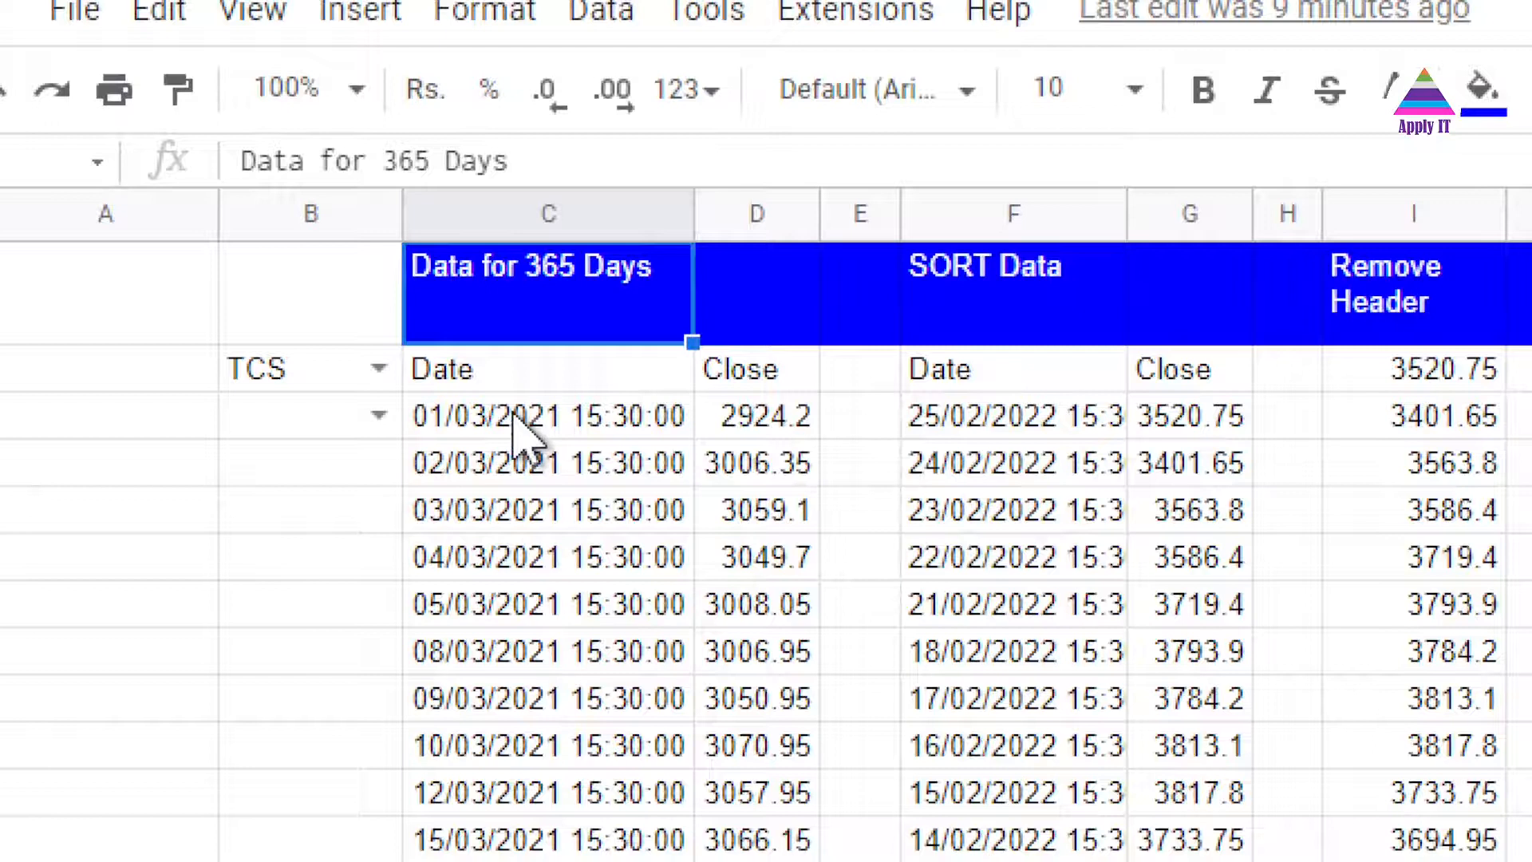
pyautogui.click(517, 421)
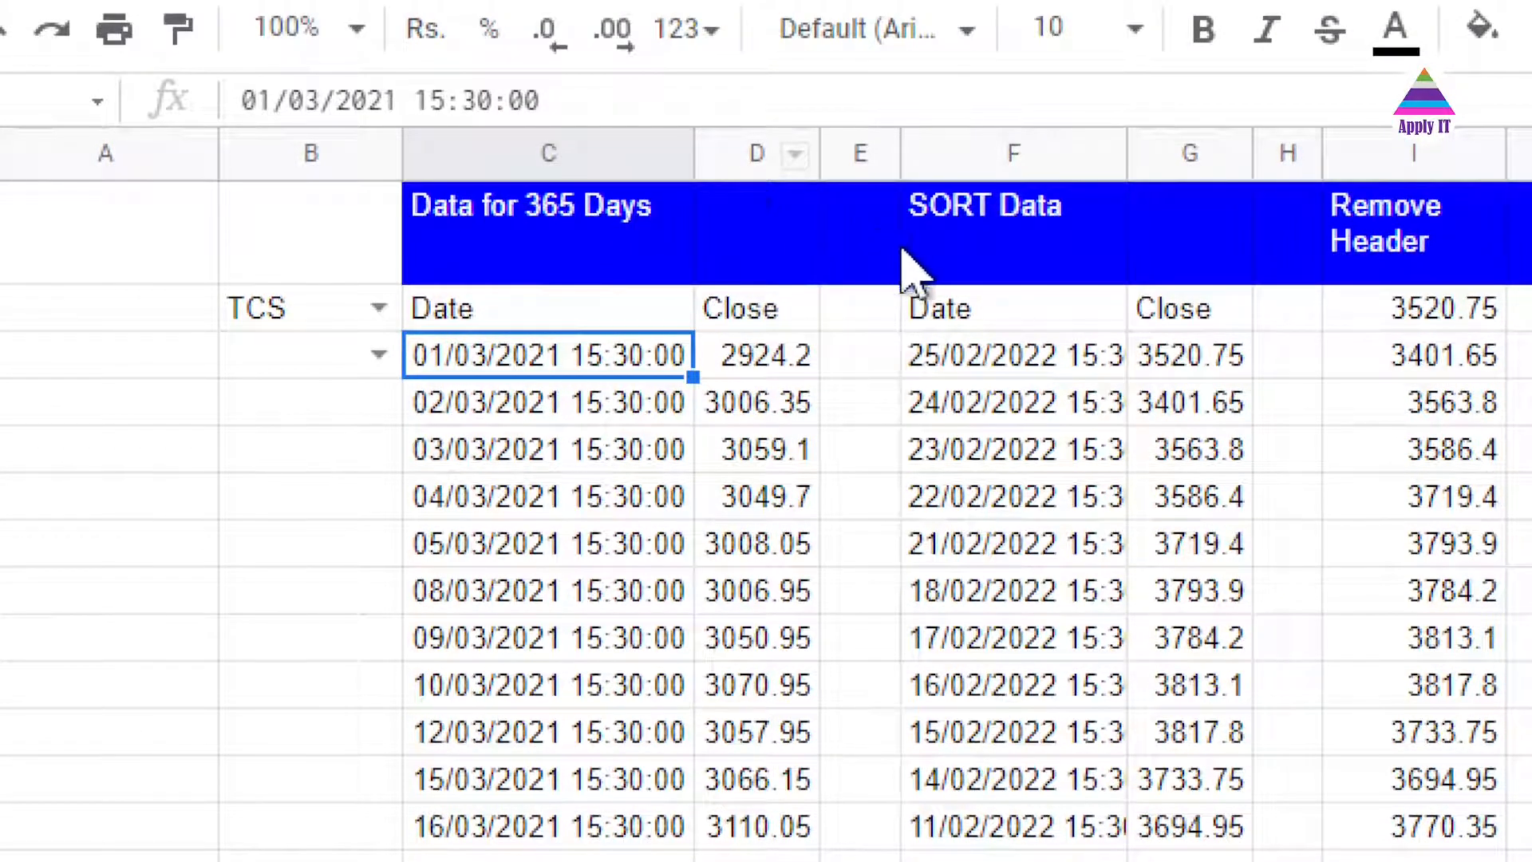
# Inspect the formula under the SORT Data heading in F2, highlighting its SORT function without changing it
pyautogui.click(943, 262)
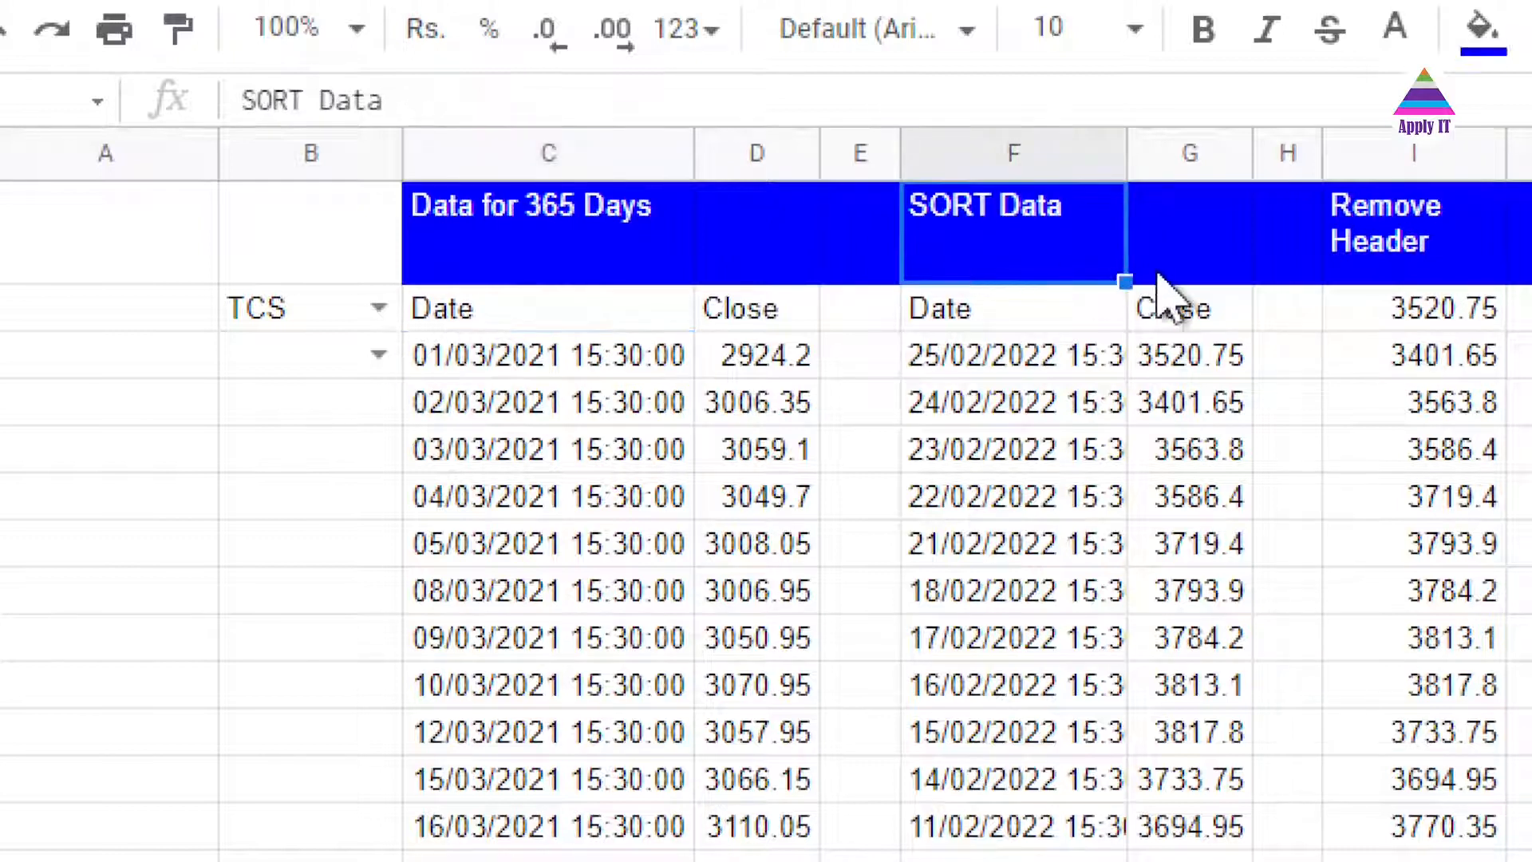
pyautogui.click(1007, 321)
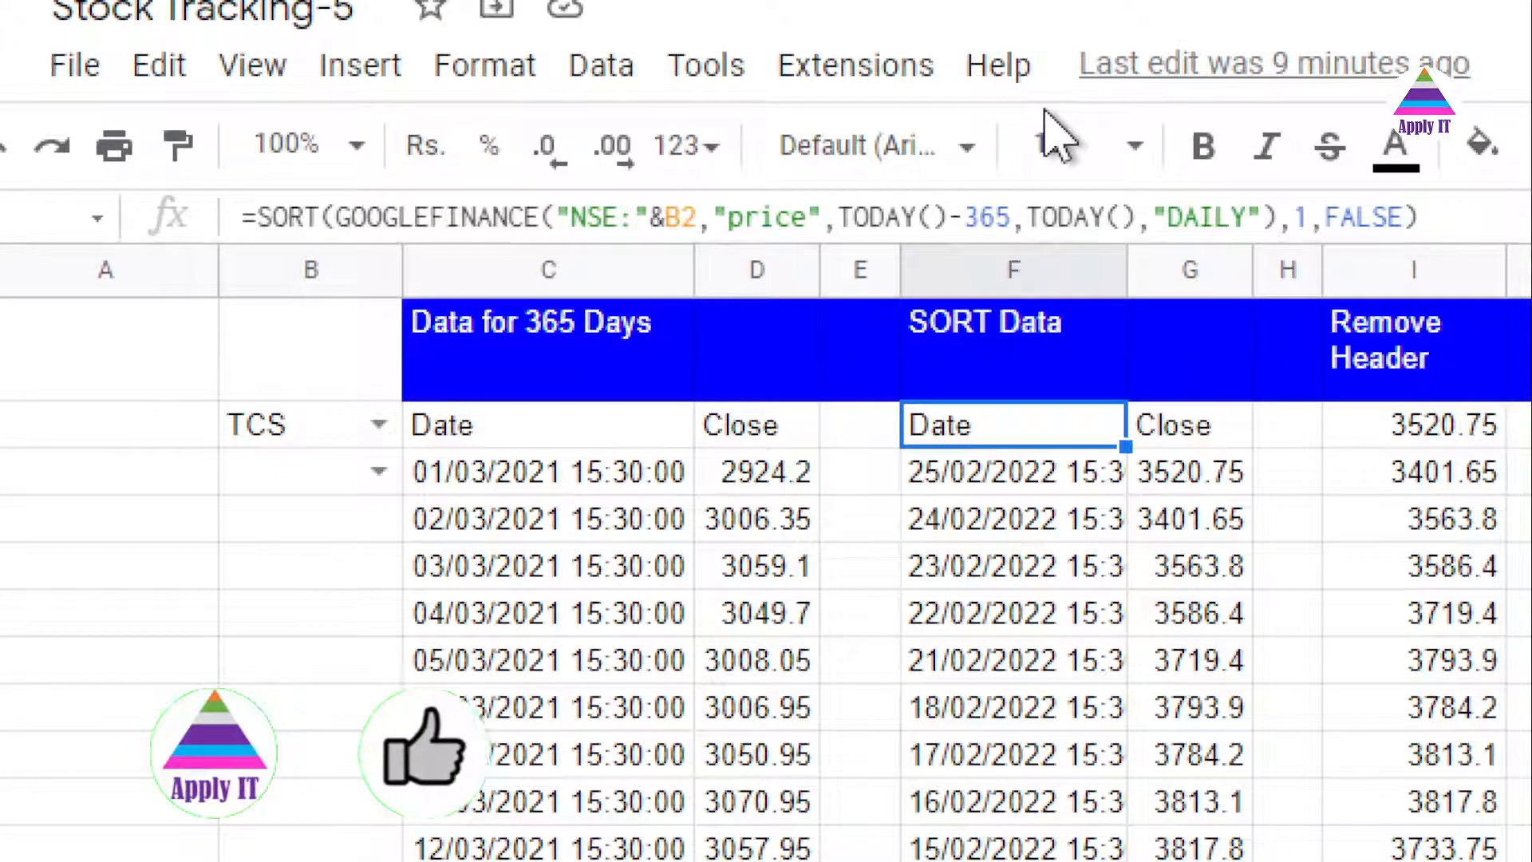
pyautogui.doubleClick(278, 216)
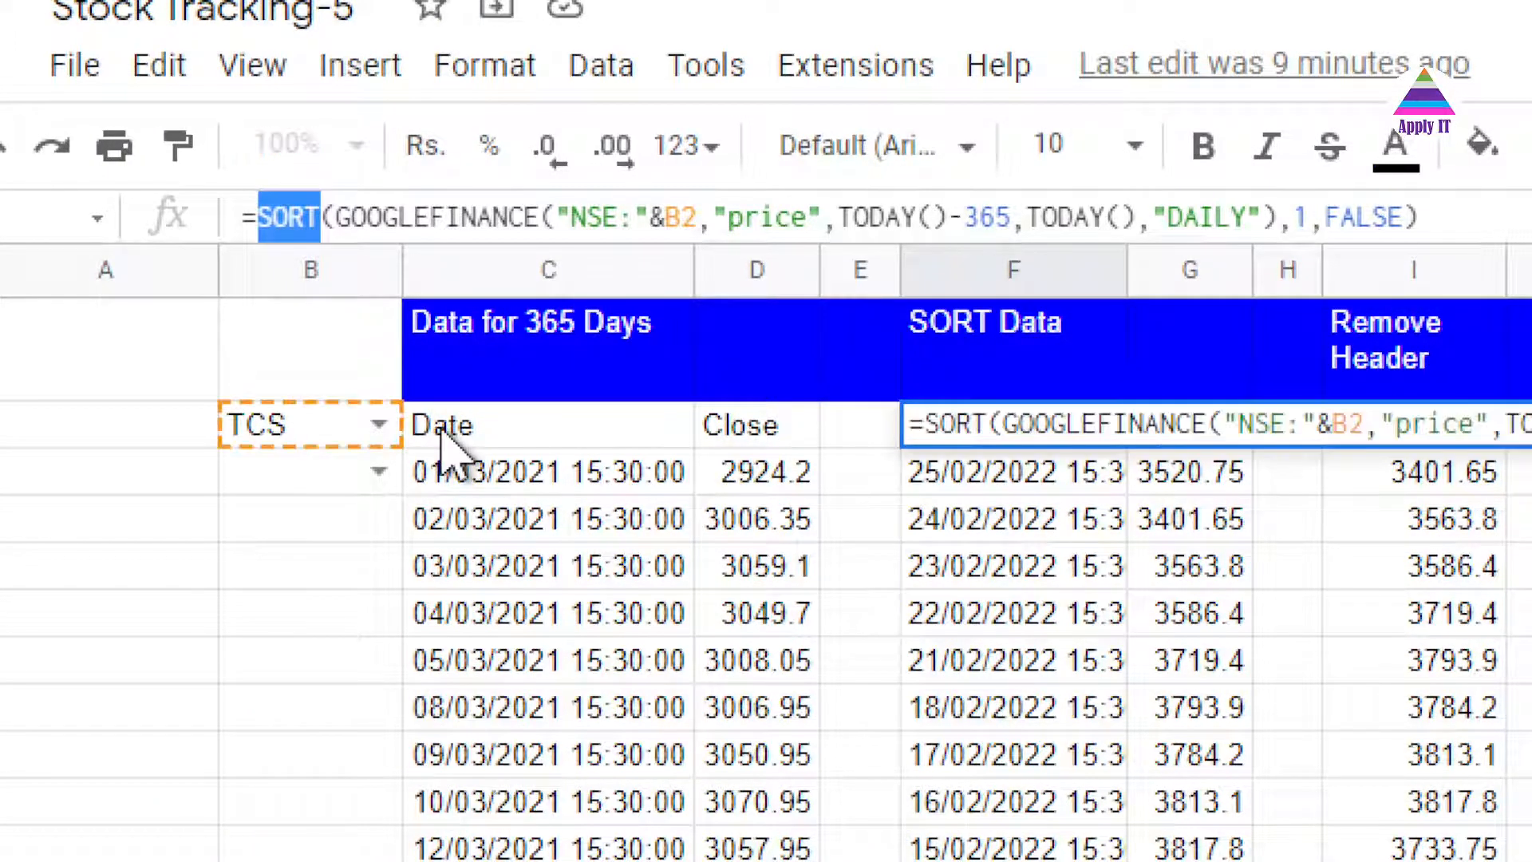
pyautogui.press('Escape')
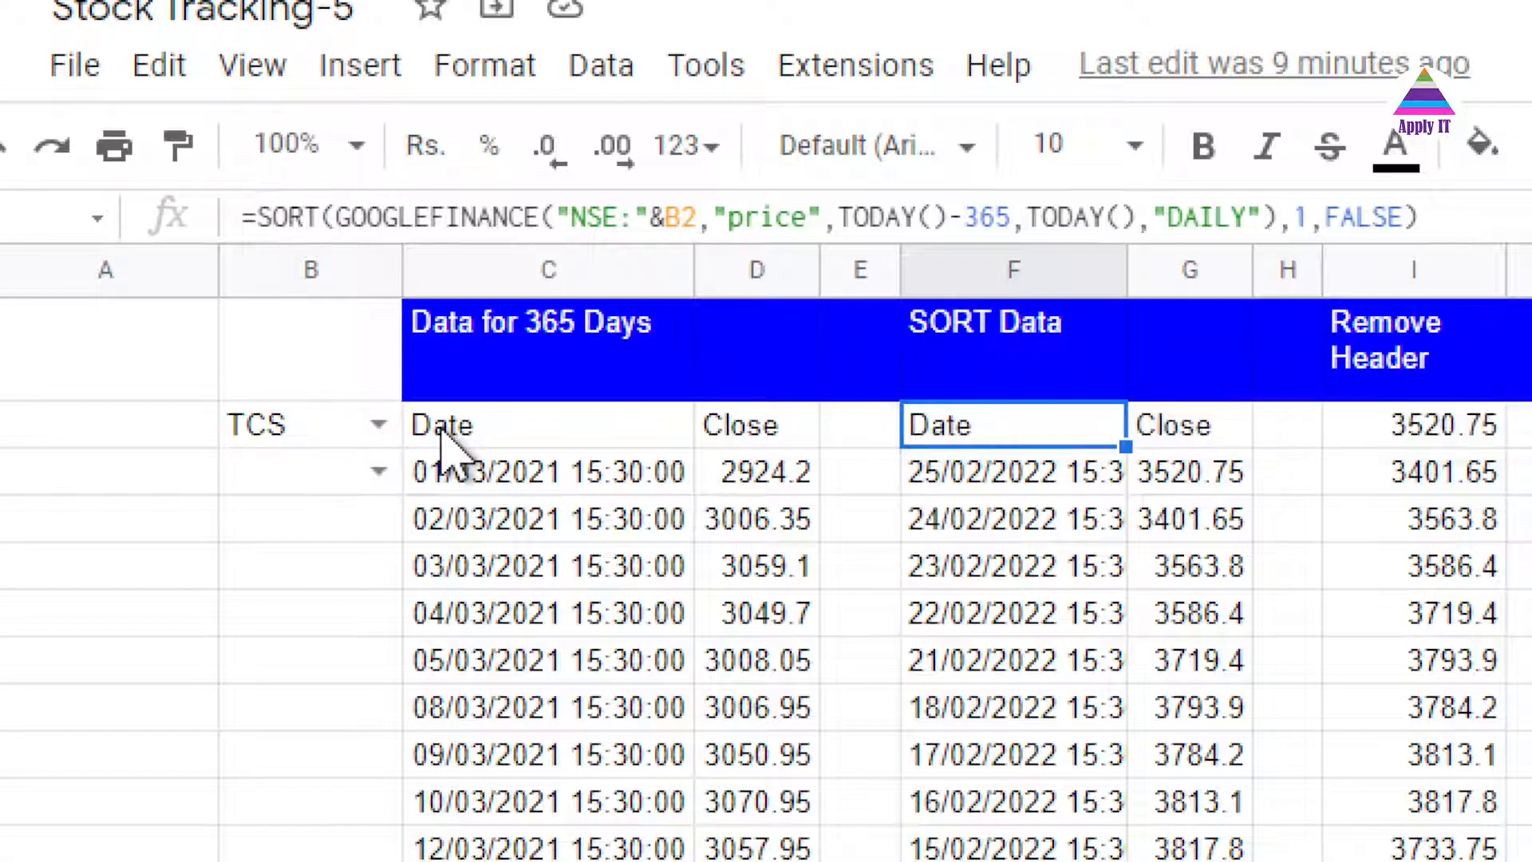
# Compare the C2 formula with the SORT version in F2, and check the sort_column argument against the source Date and Close columns
pyautogui.click(443, 435)
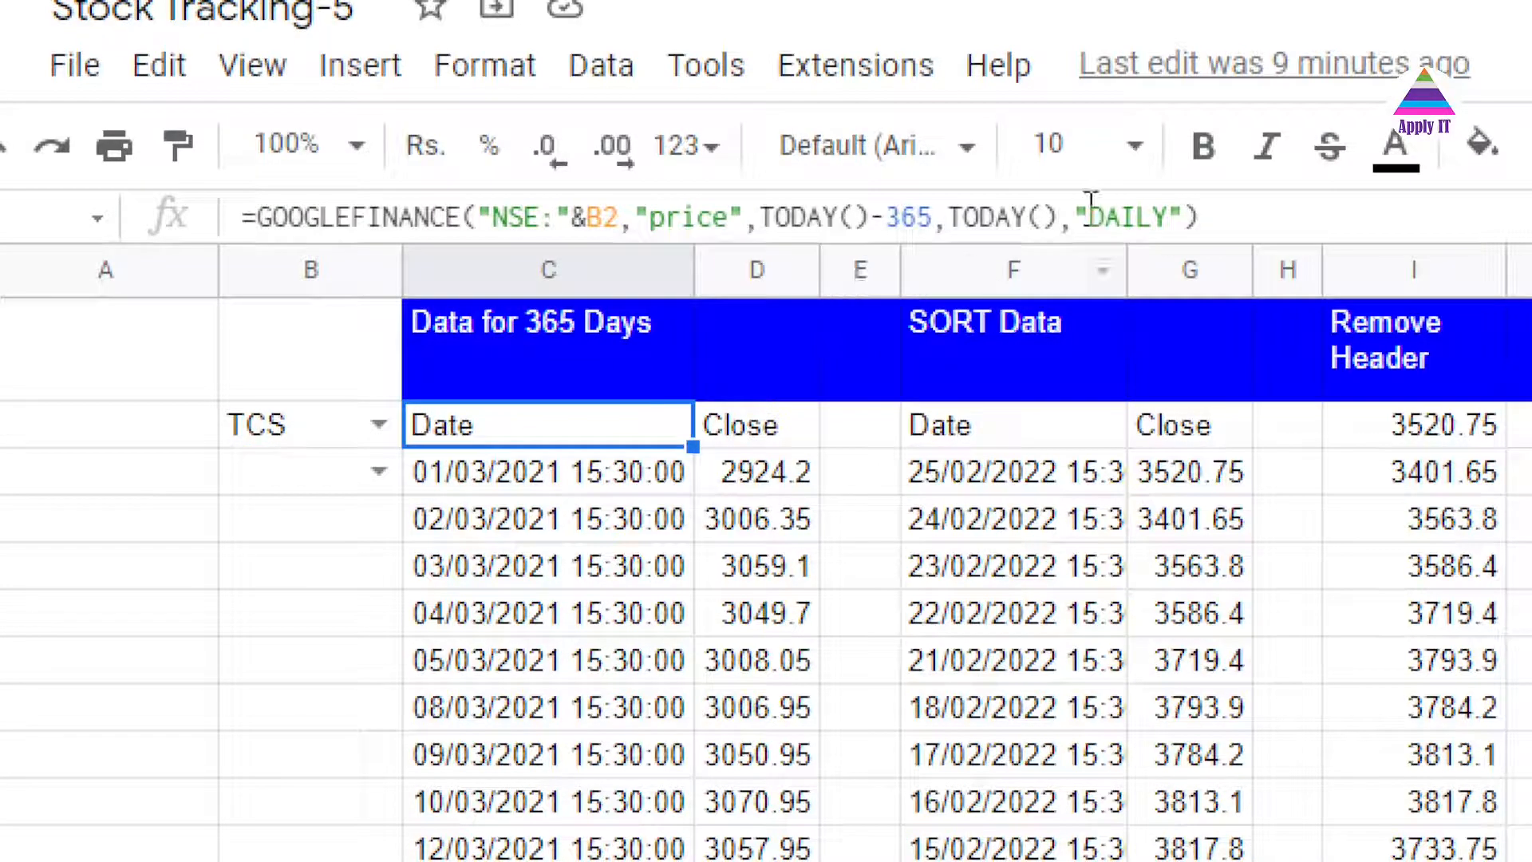
pyautogui.click(988, 437)
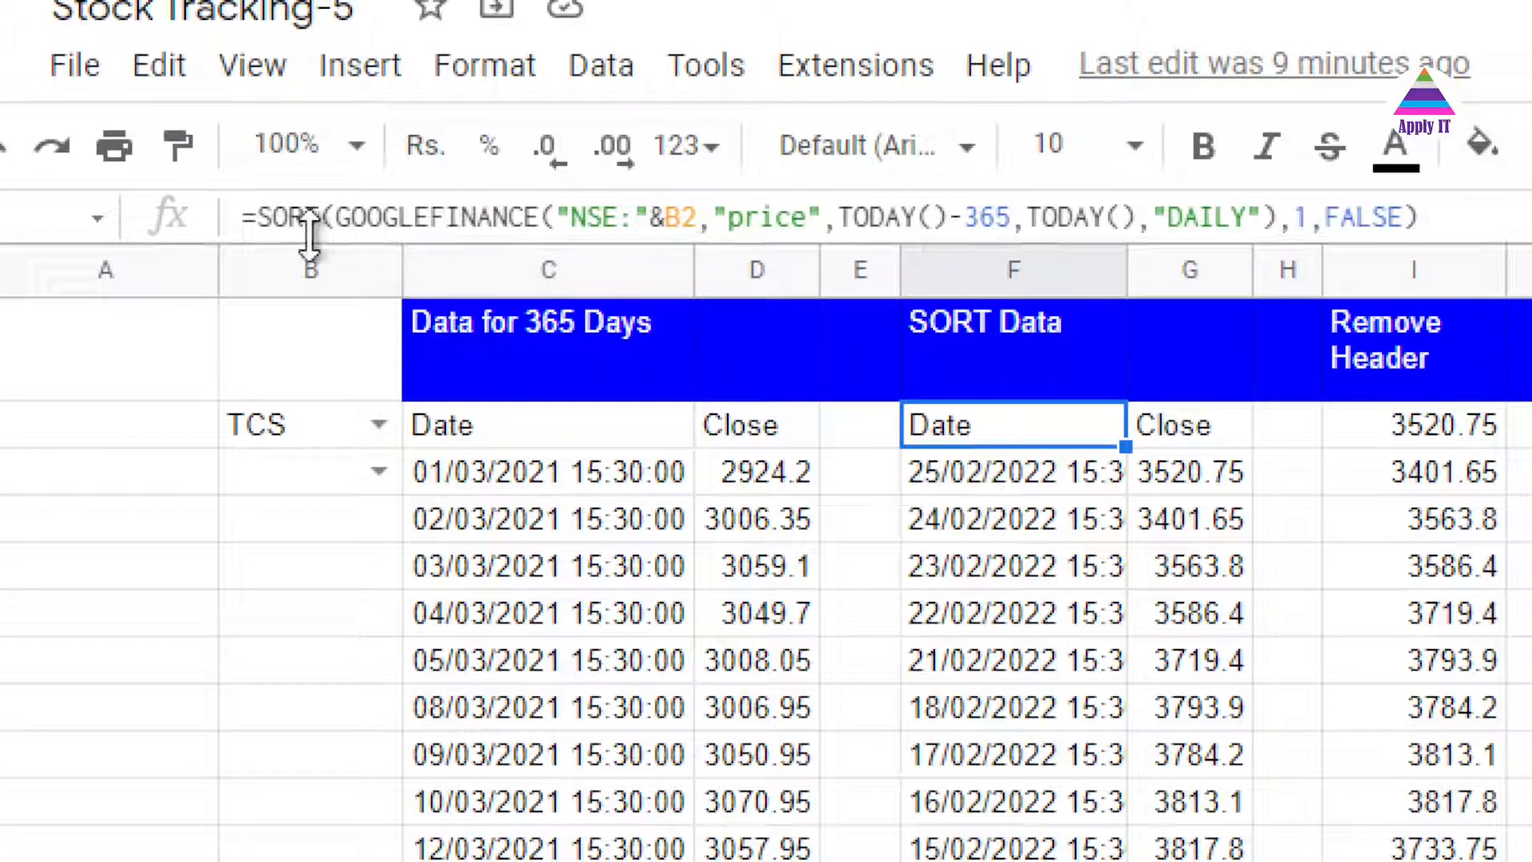
pyautogui.click(277, 217)
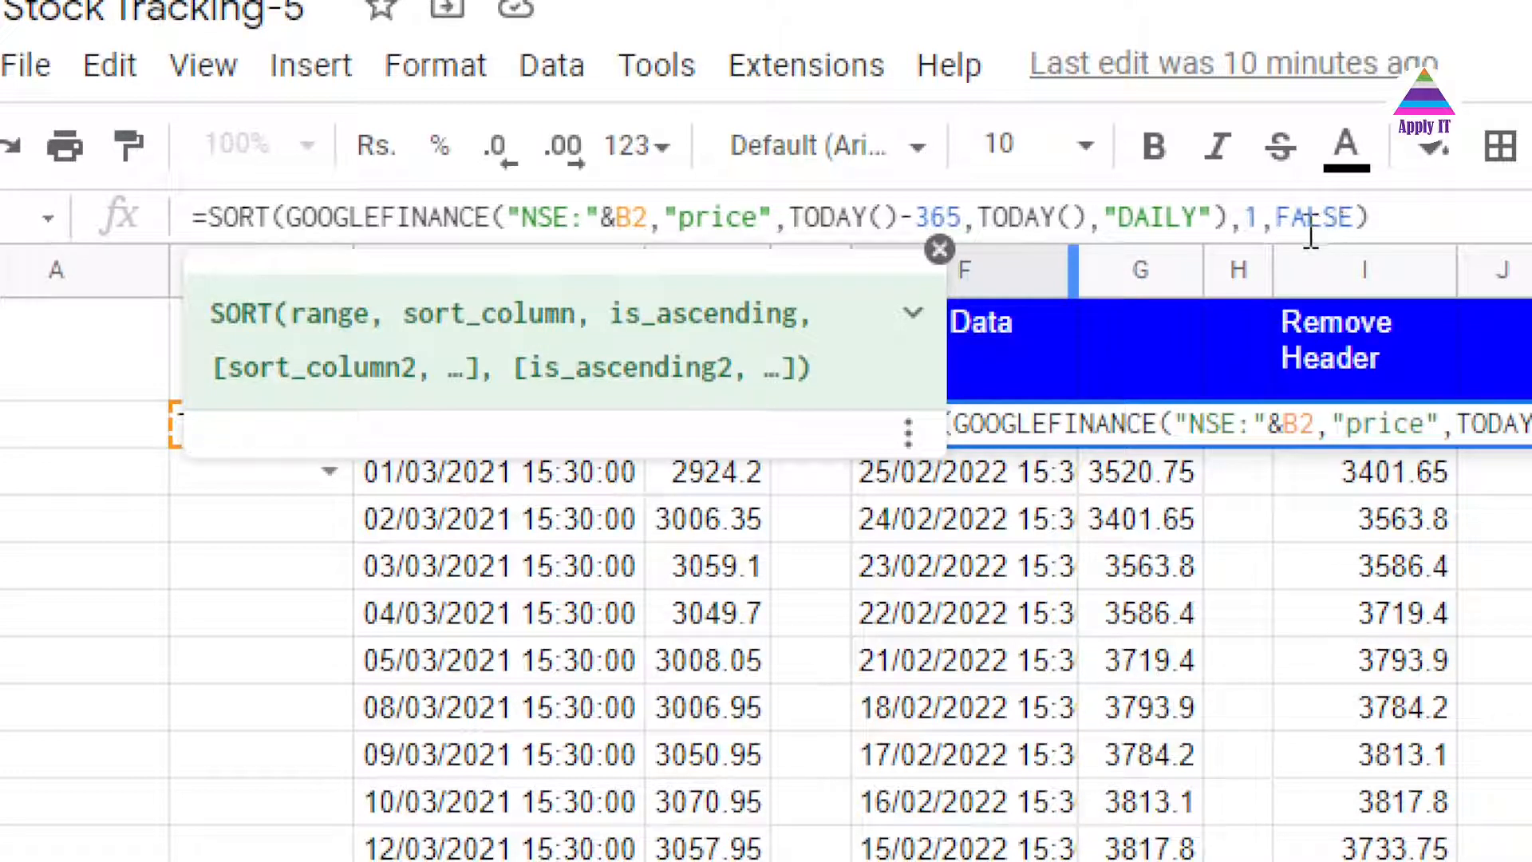
pyautogui.click(1257, 216)
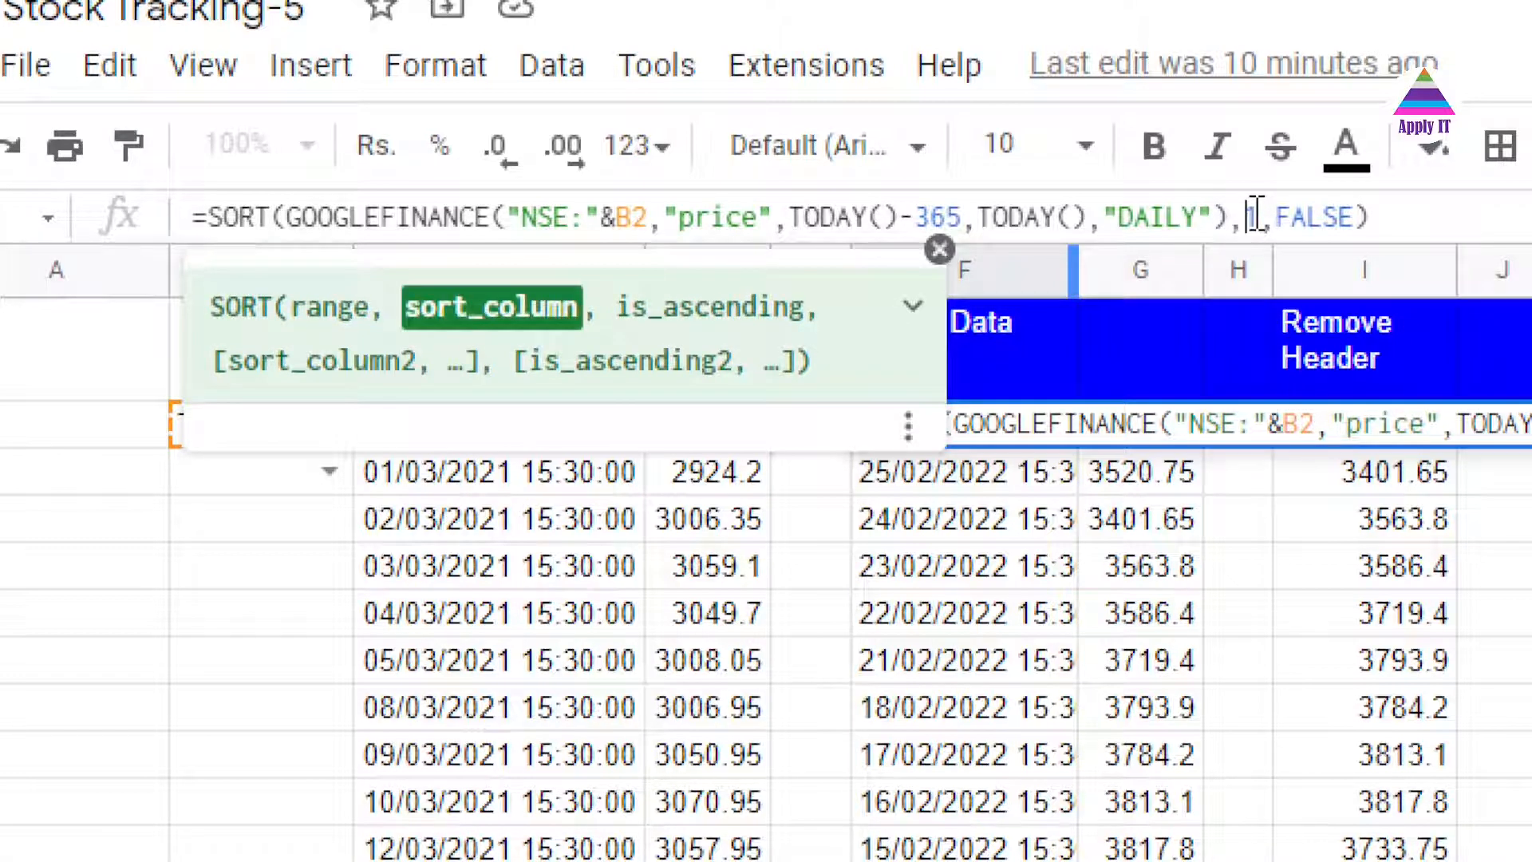
pyautogui.press('Escape')
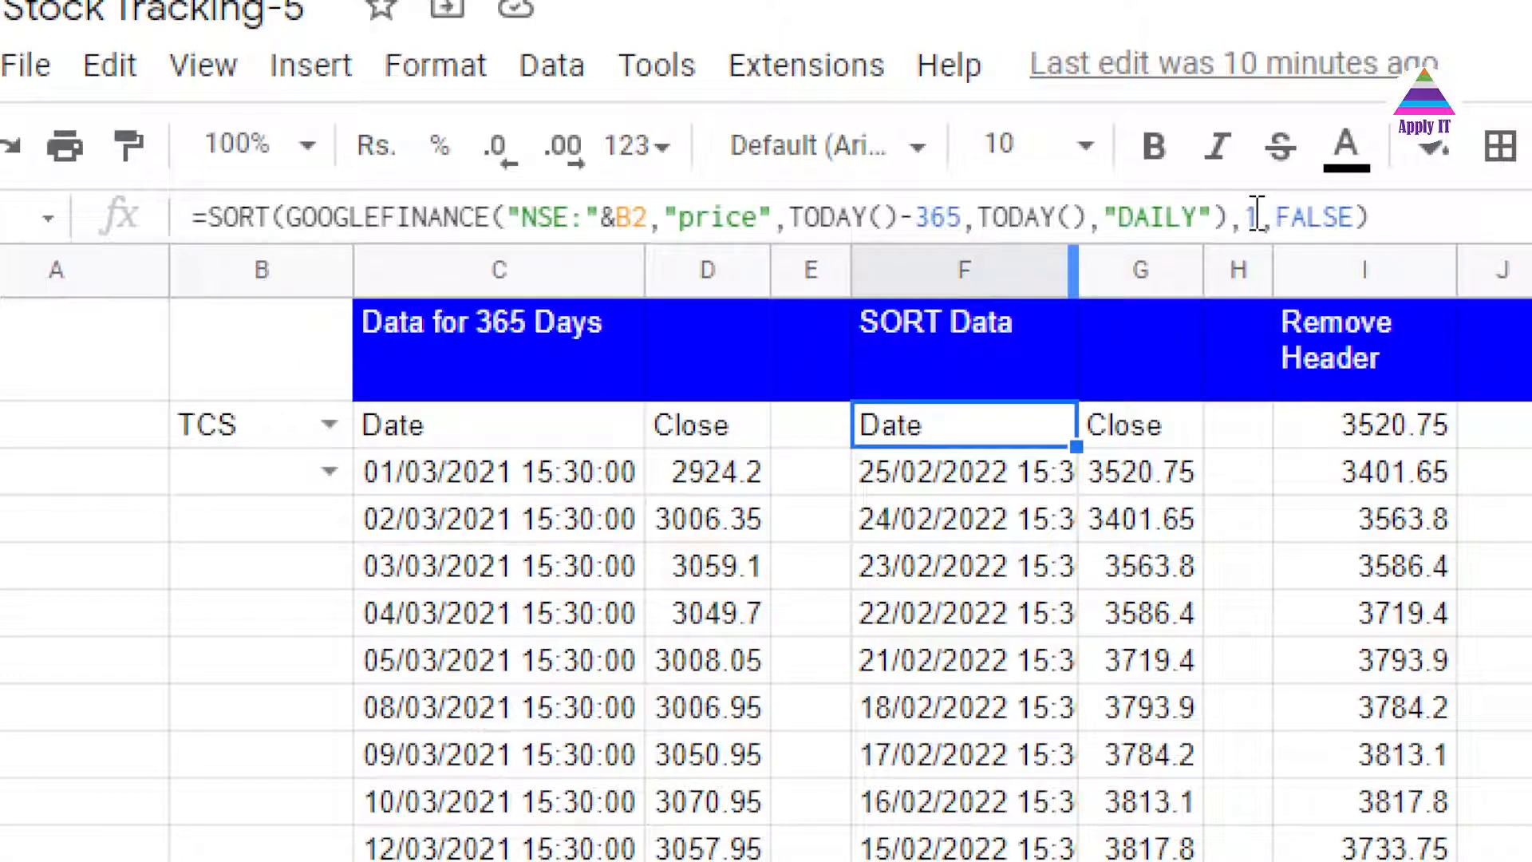
pyautogui.click(411, 441)
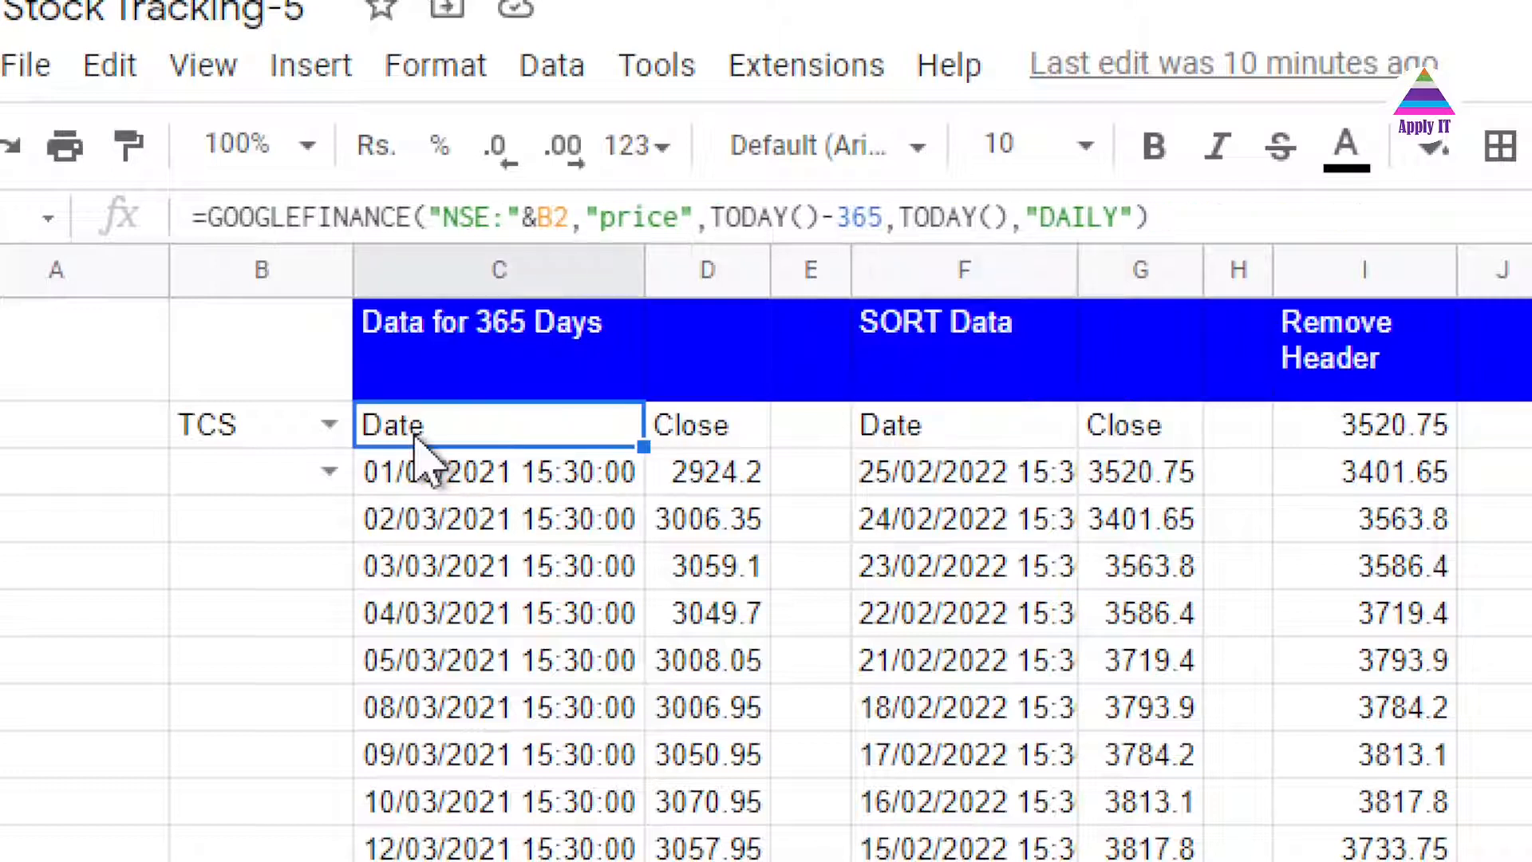
pyautogui.click(702, 443)
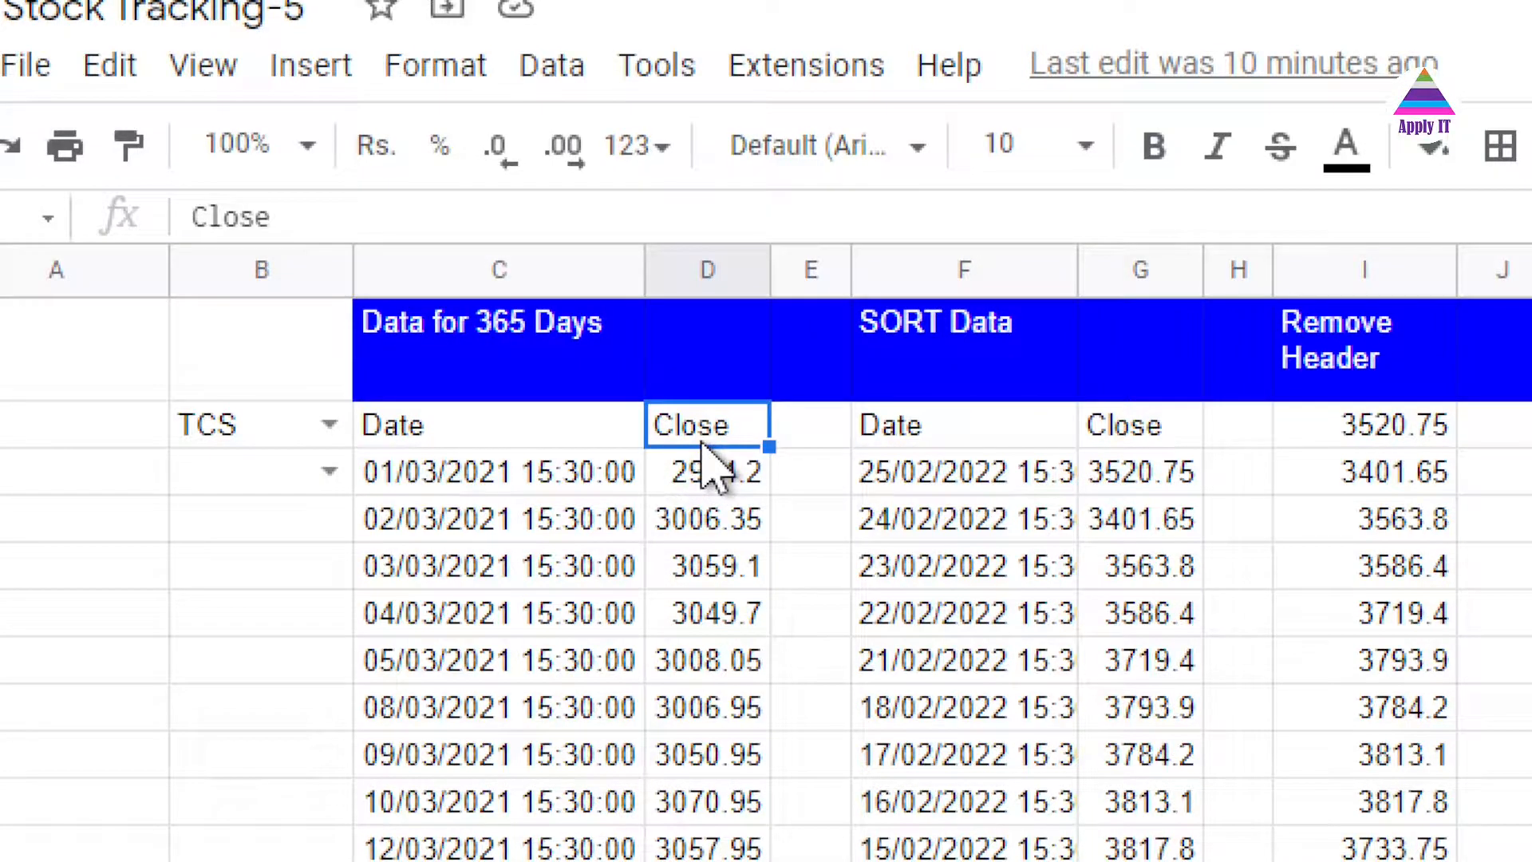
# Check the first date in the 365-day data and inspect the is_ascending argument of the SORT formula in F2 without changing it
pyautogui.click(526, 479)
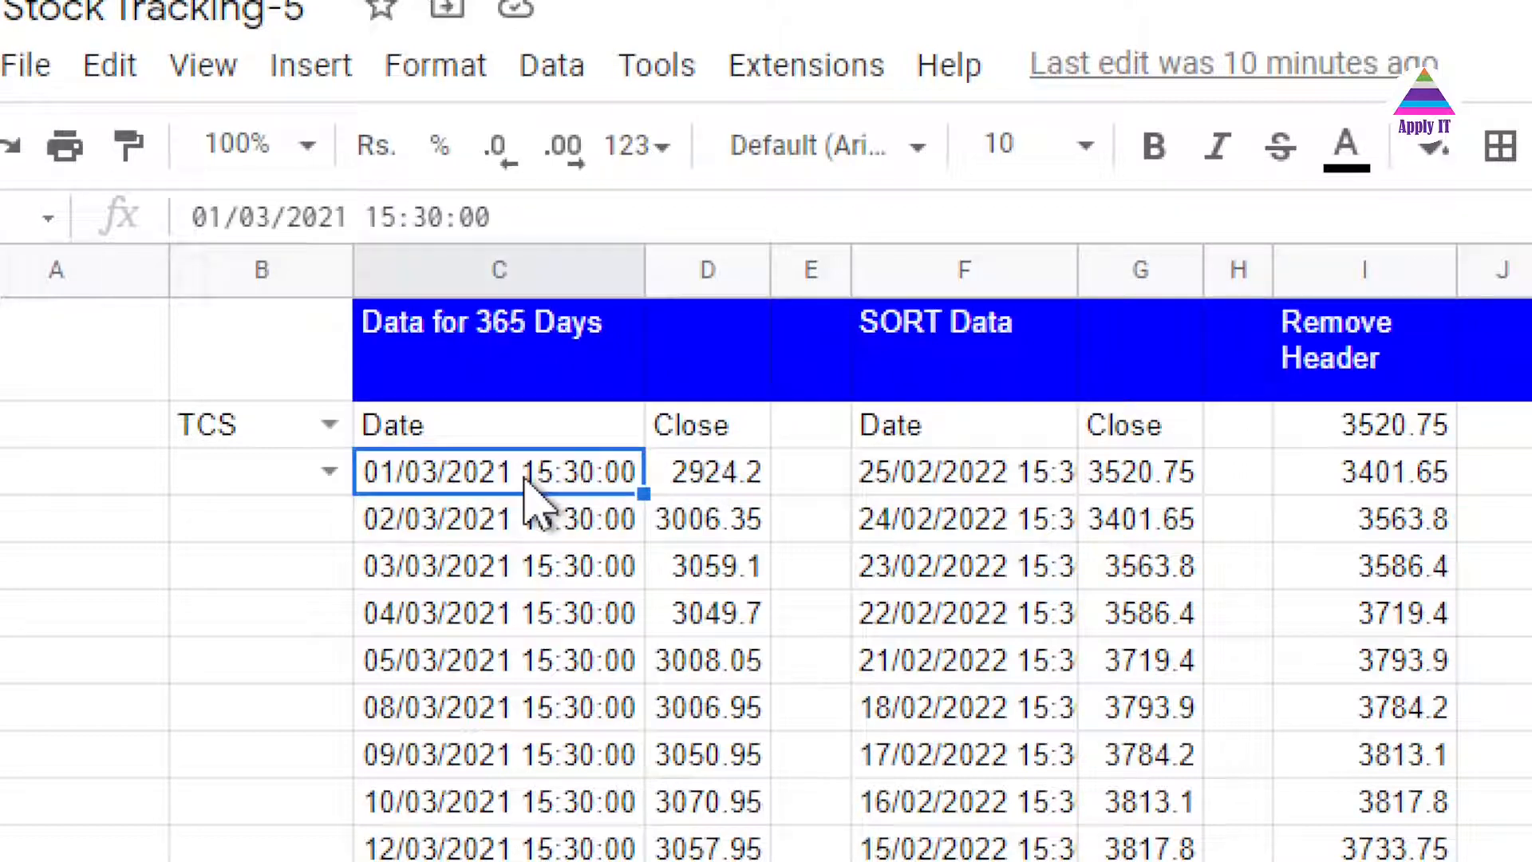
pyautogui.click(917, 432)
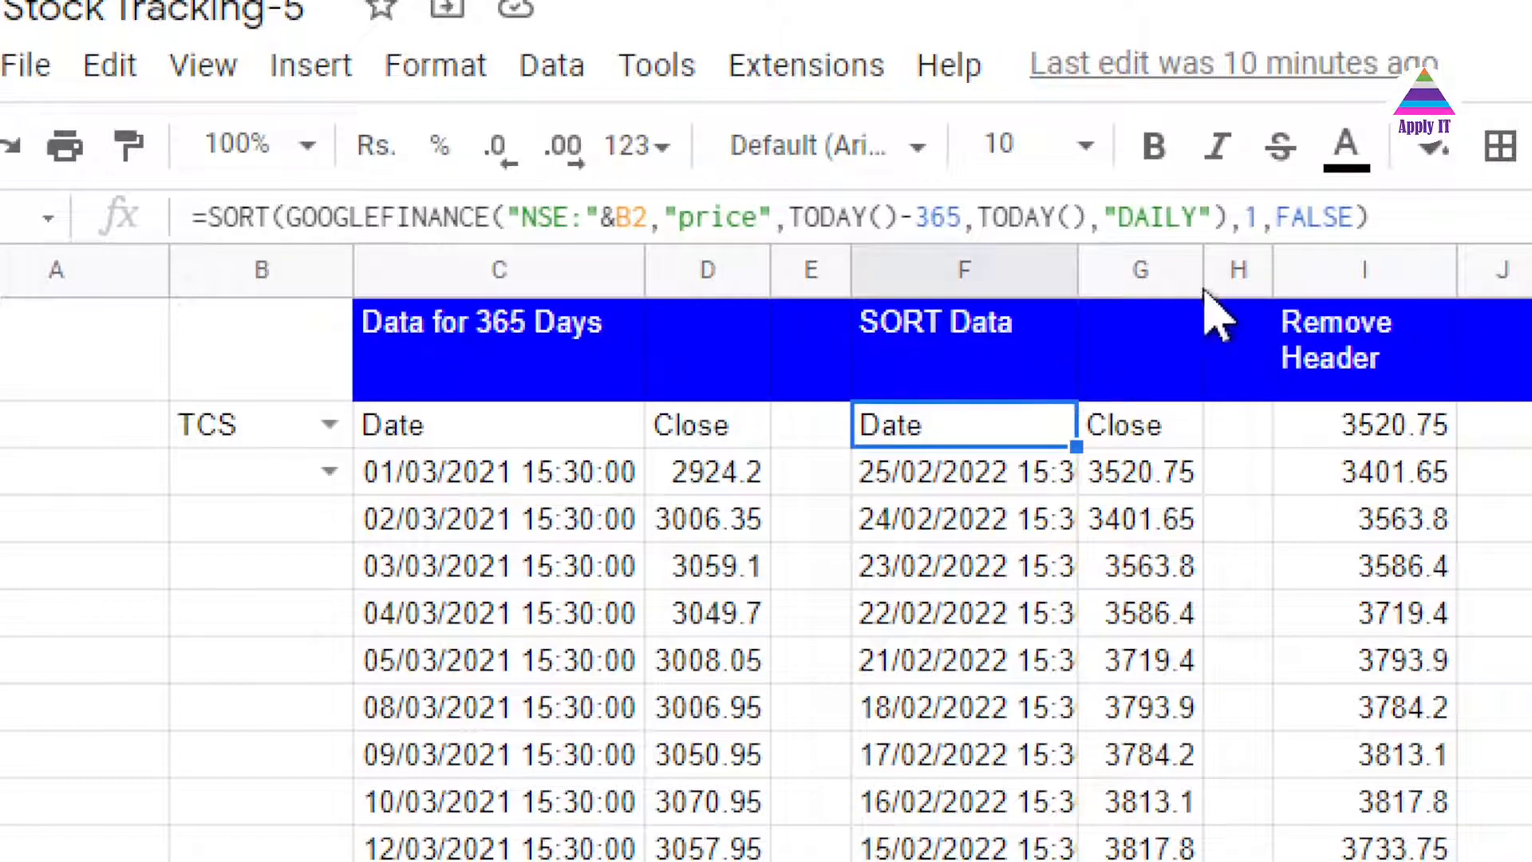
pyautogui.click(1313, 215)
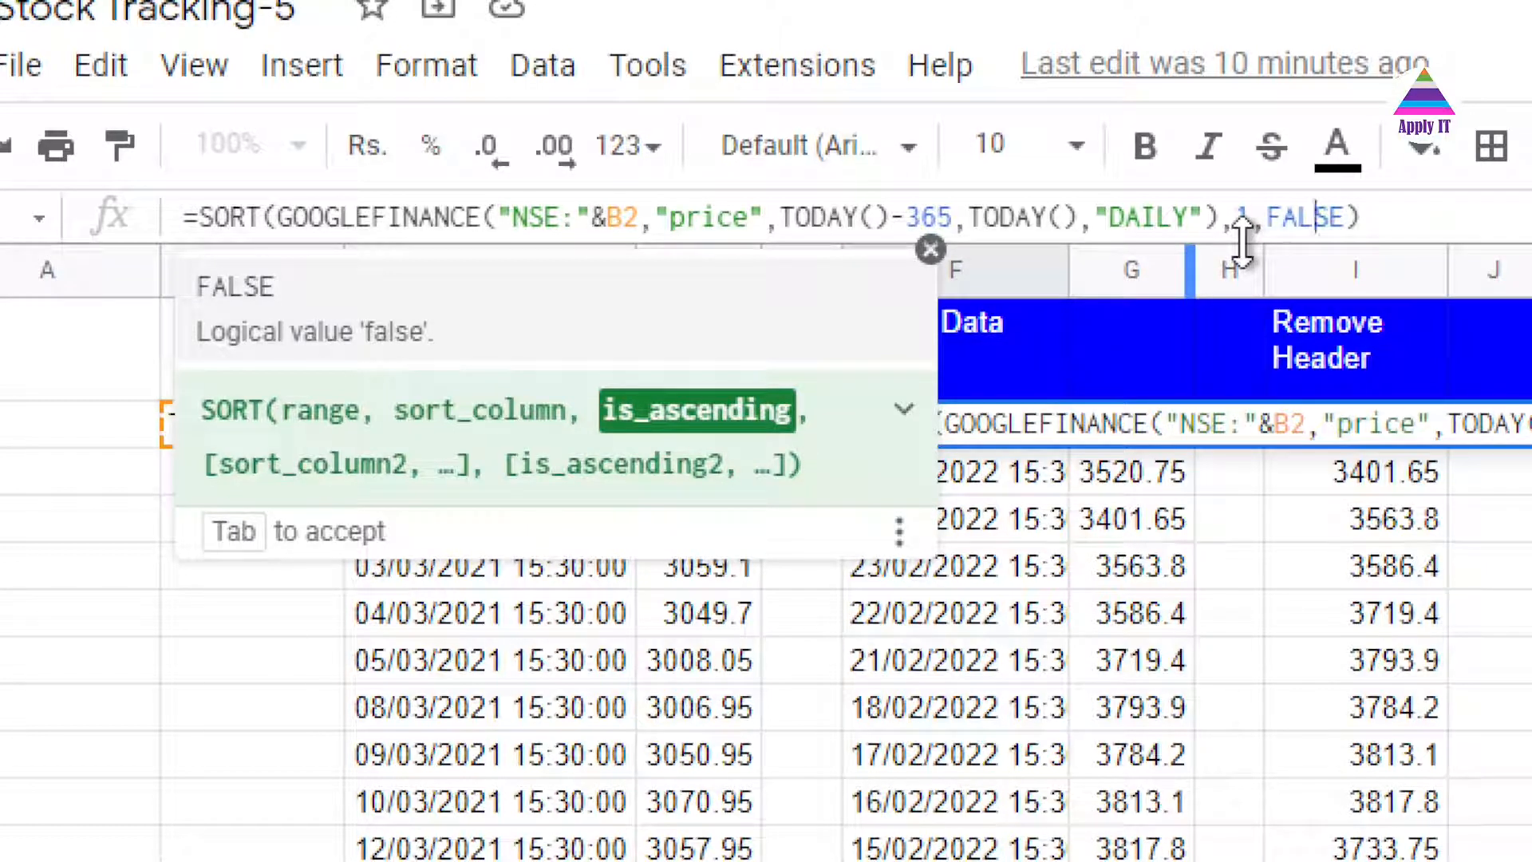
pyautogui.press('Escape')
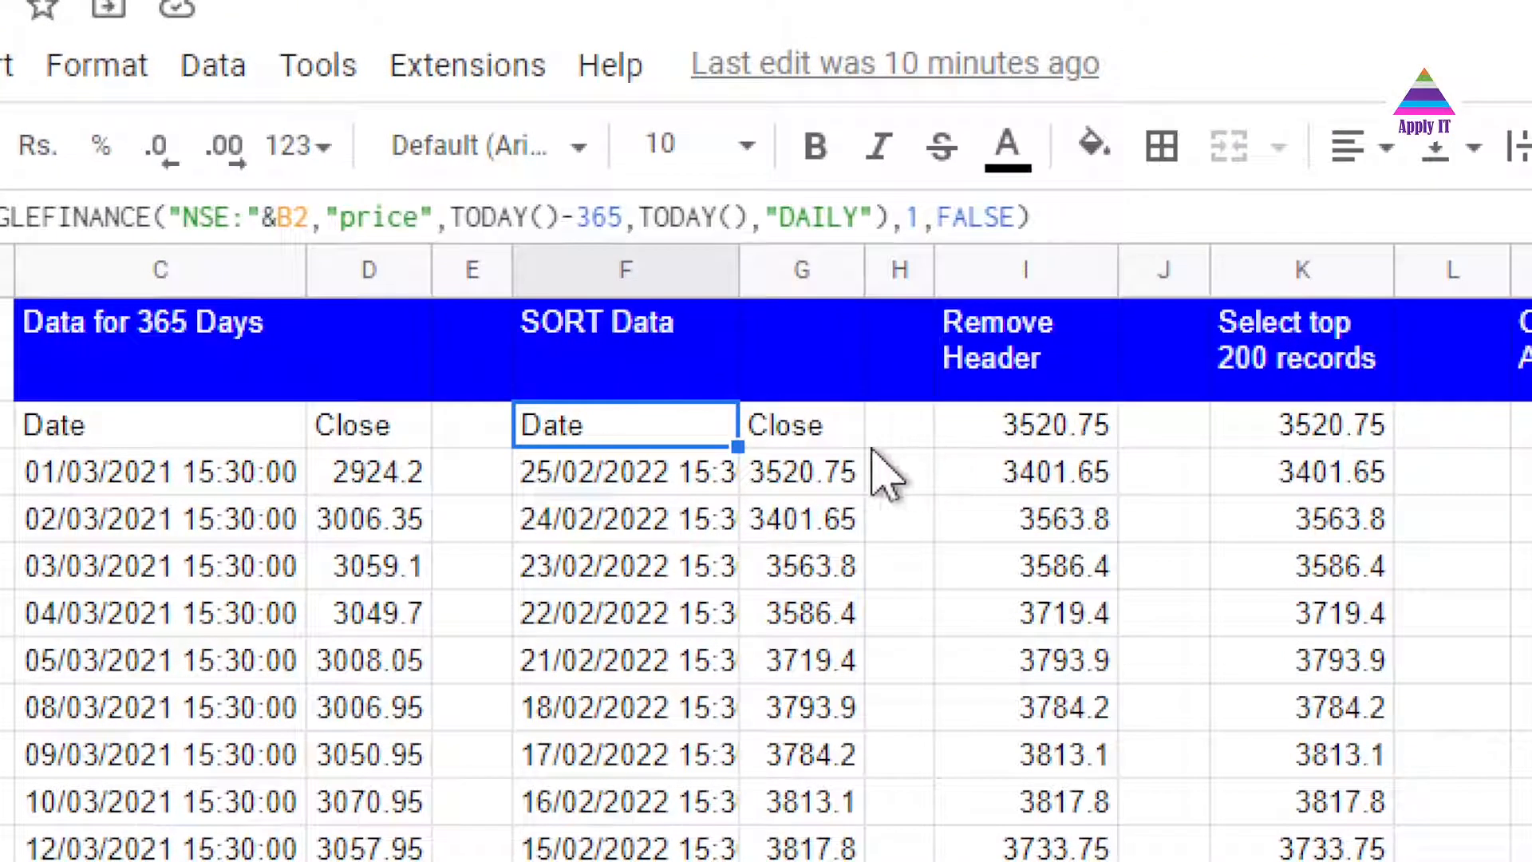
# Compare the sorted data with the QUERY formula under Remove Header in I2, examining its data, query and headers arguments
pyautogui.click(827, 435)
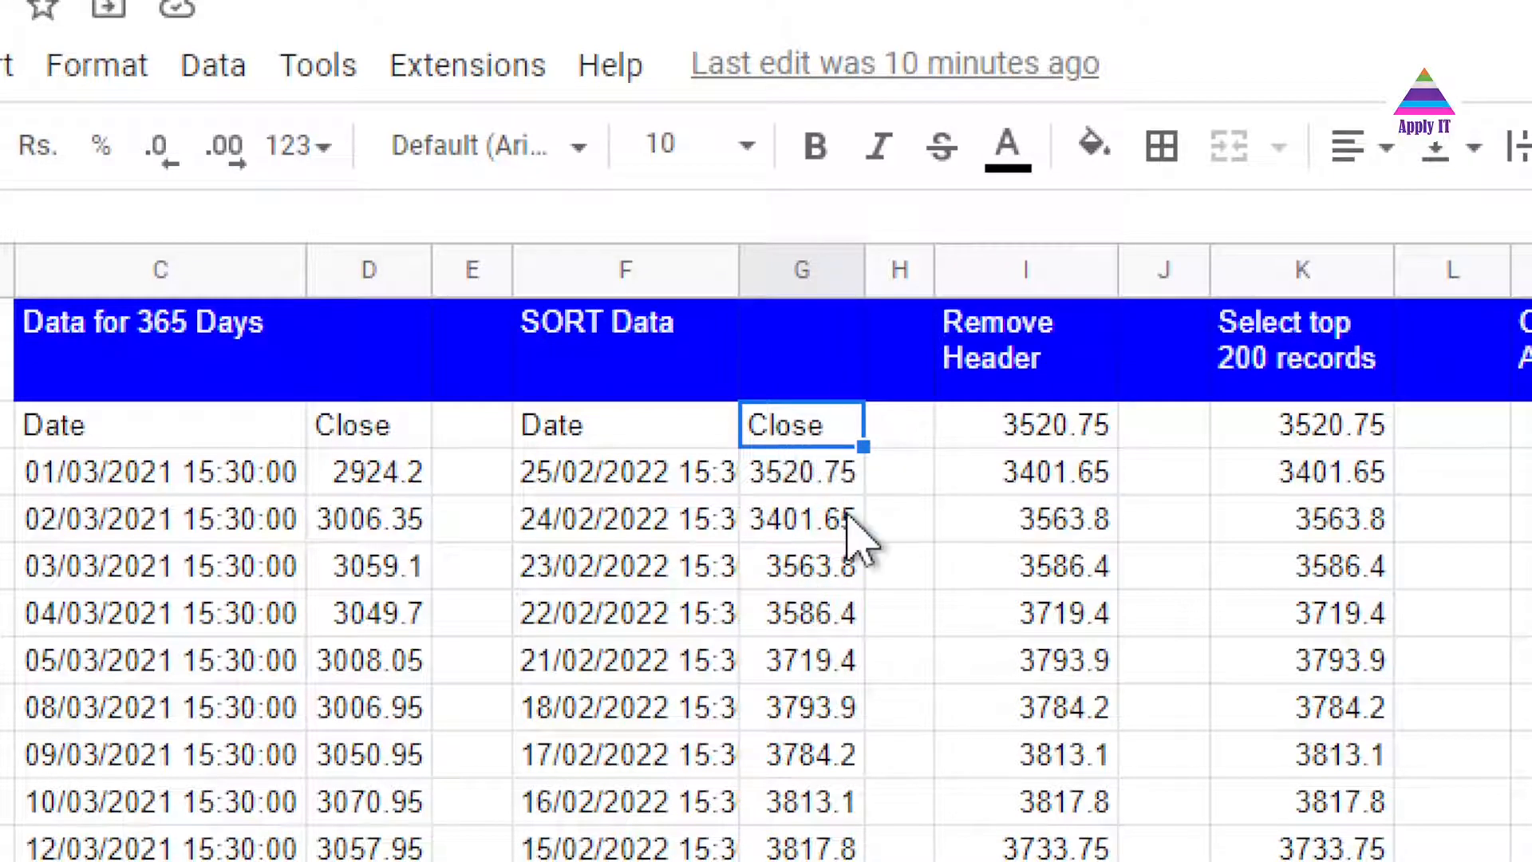
pyautogui.click(1045, 435)
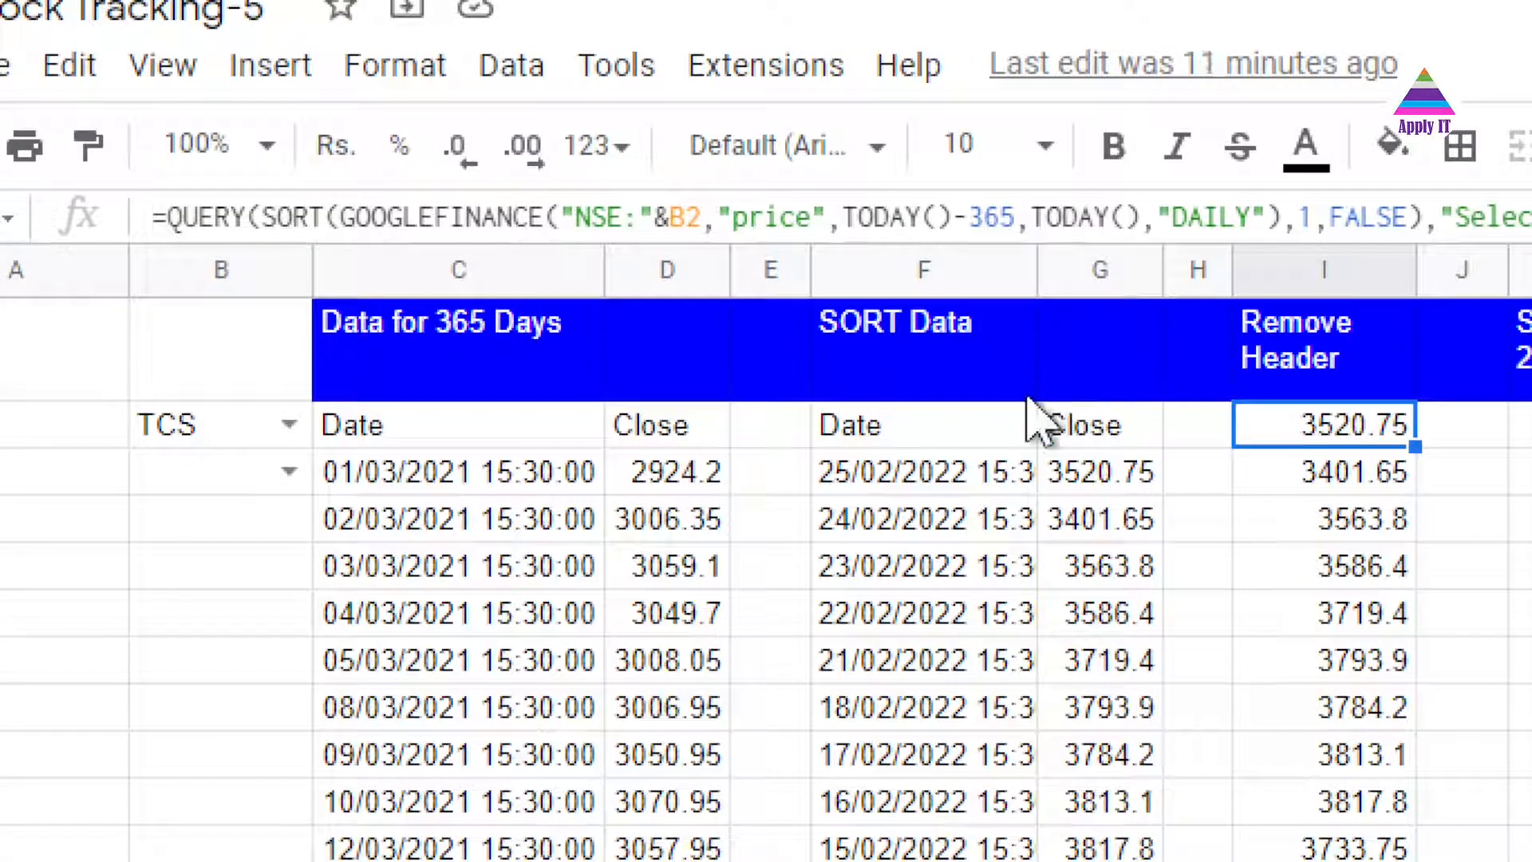
pyautogui.click(882, 431)
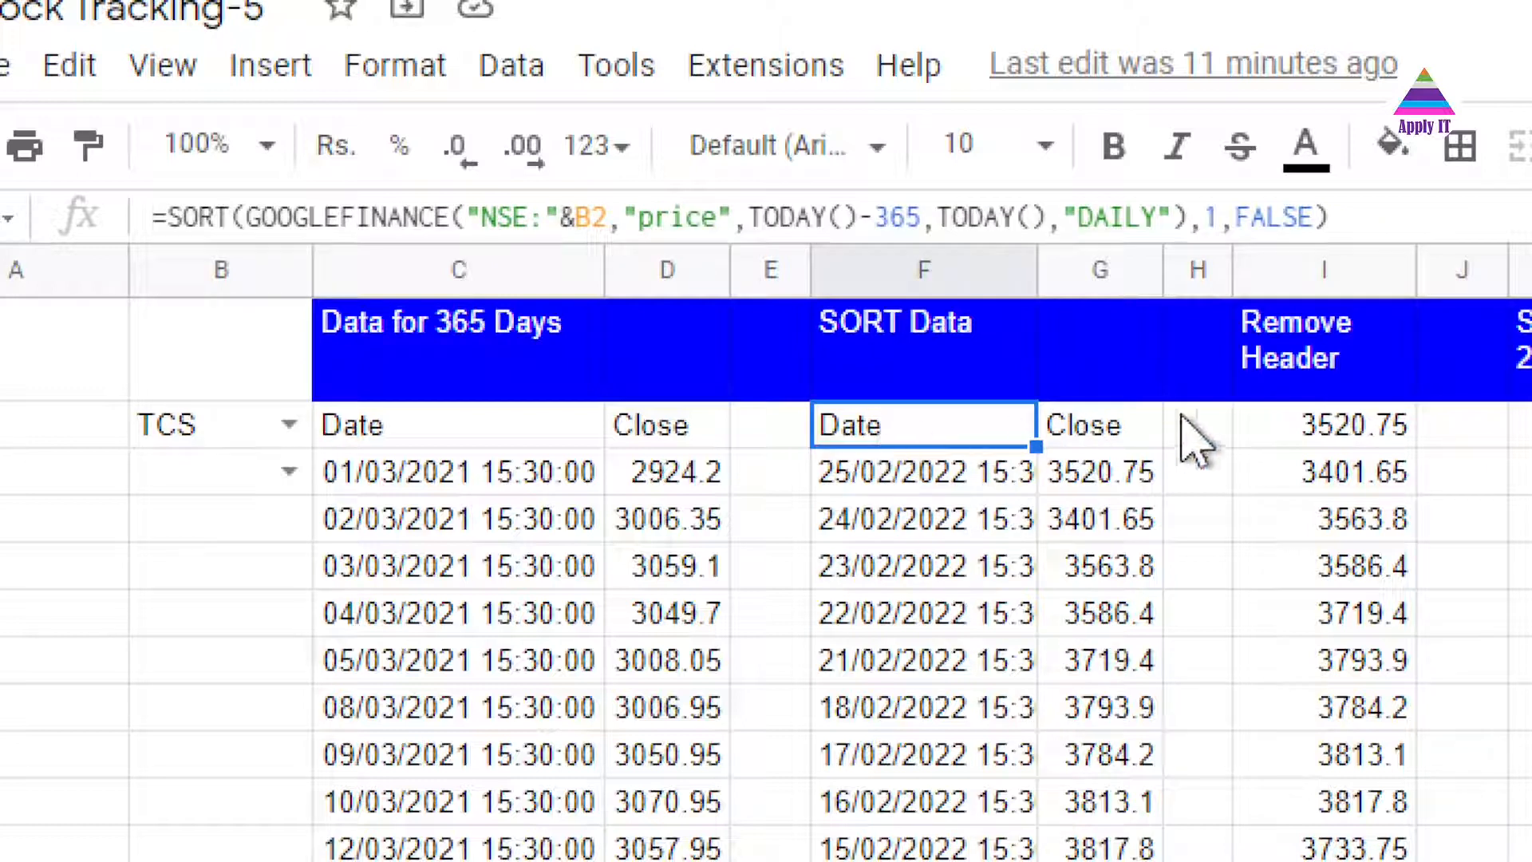
pyautogui.click(1309, 426)
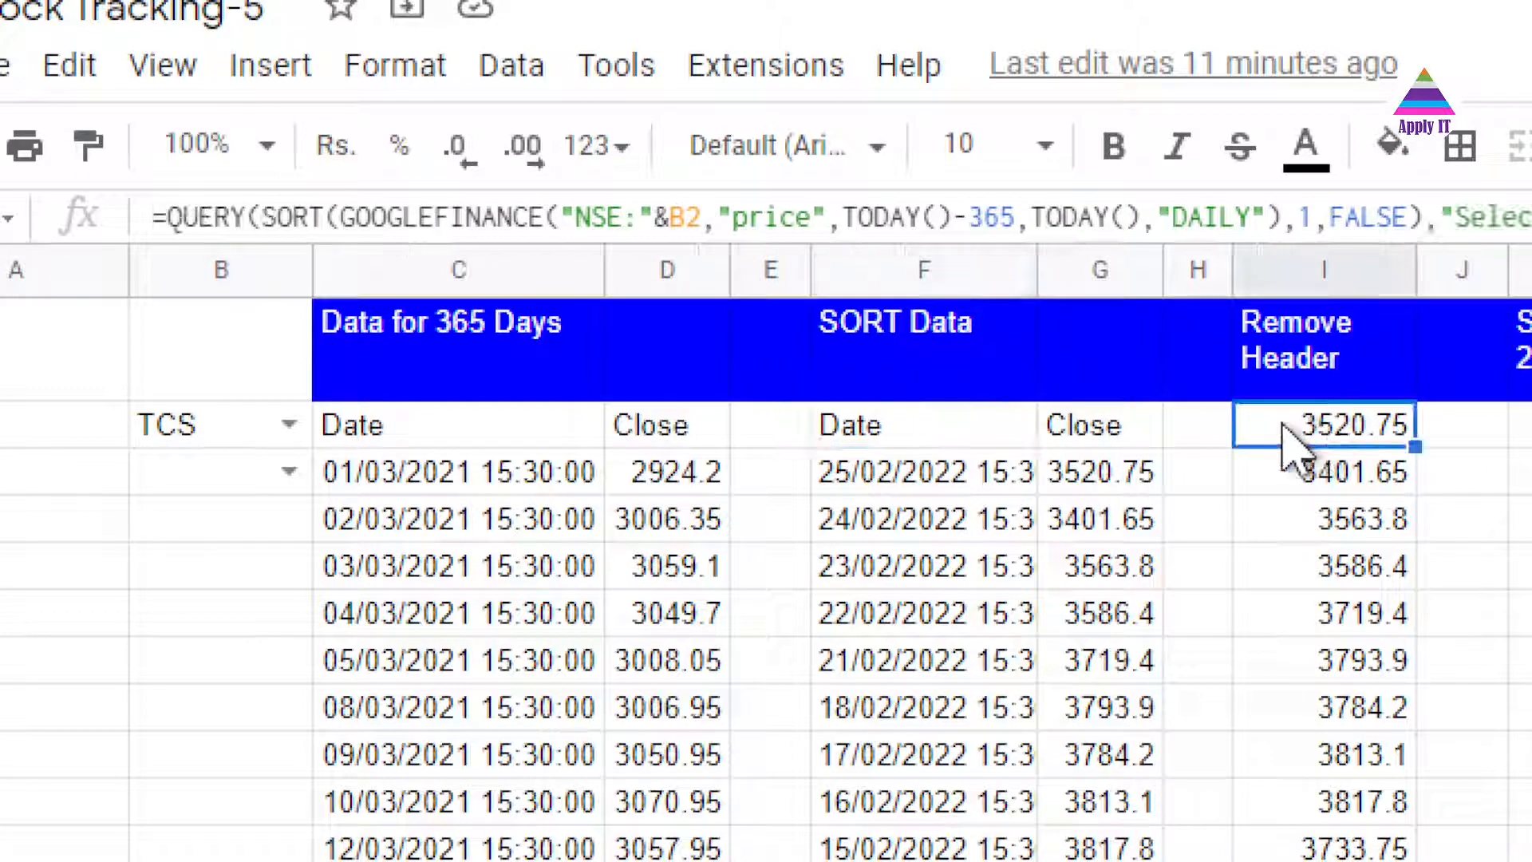
pyautogui.click(205, 215)
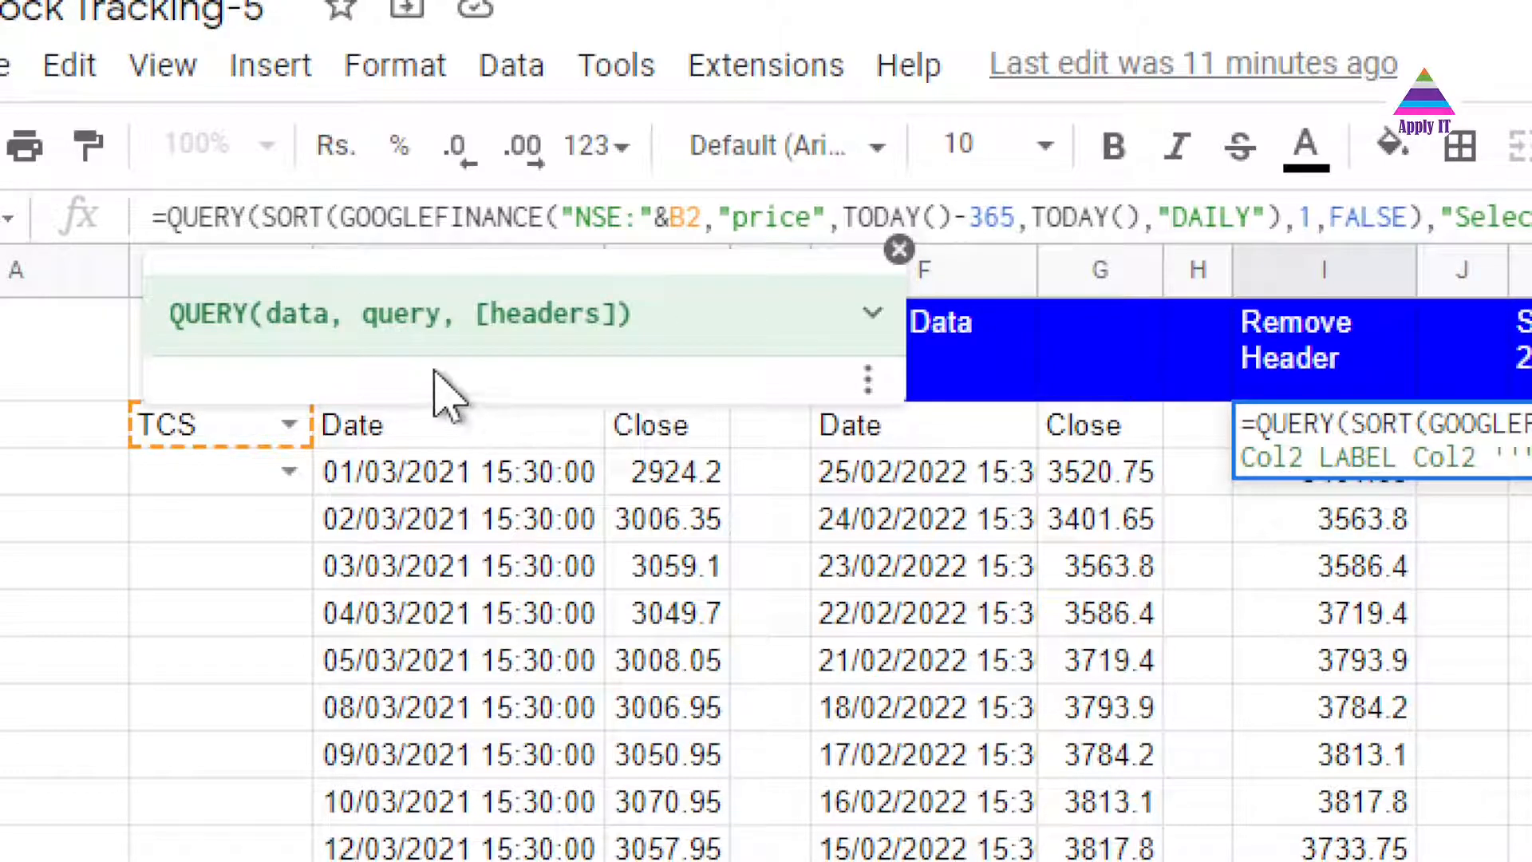
pyautogui.click(405, 311)
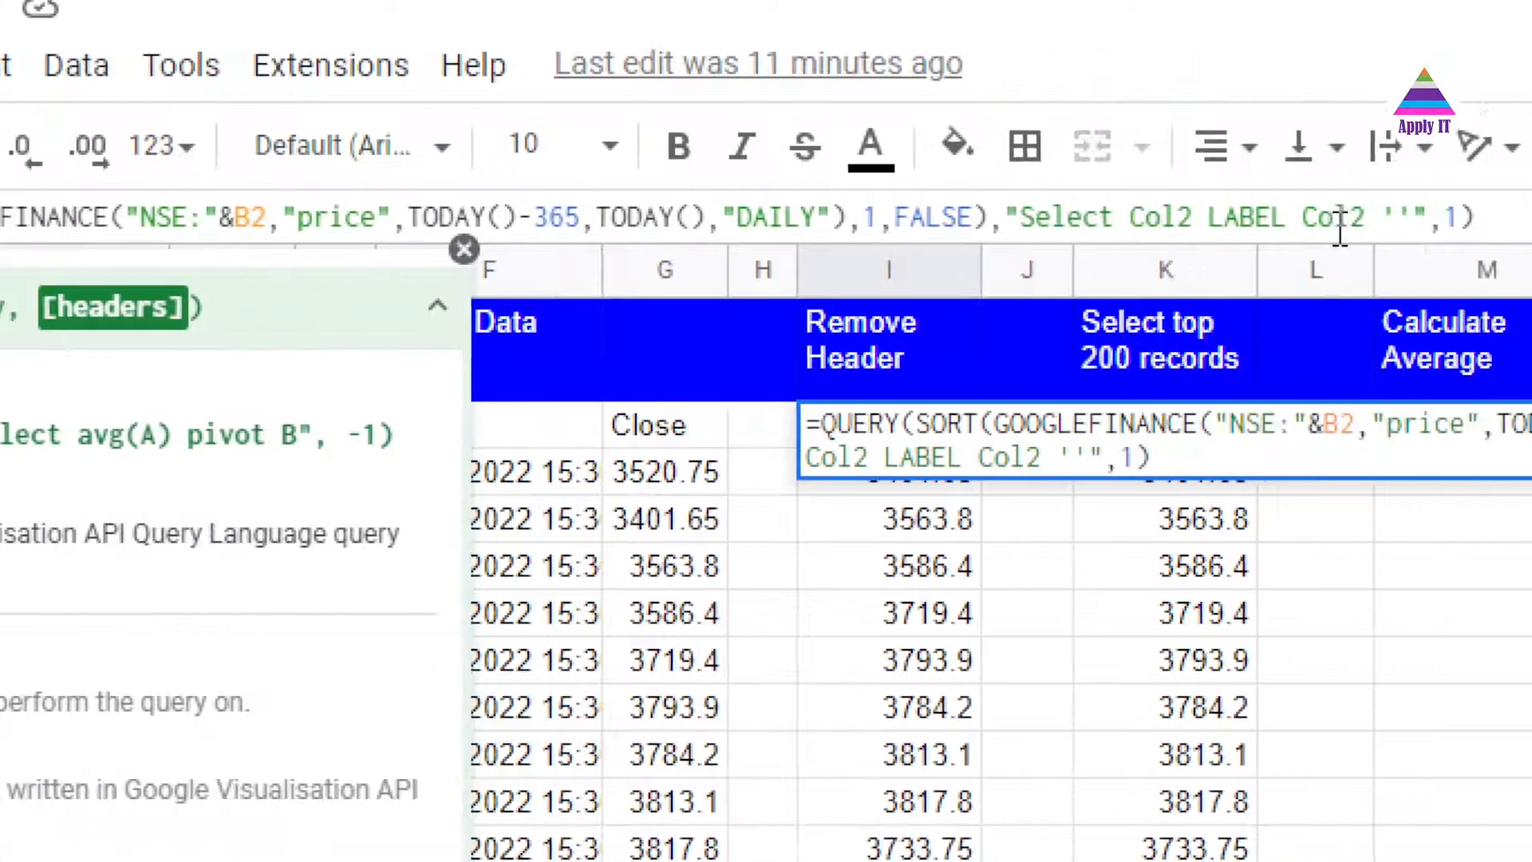
pyautogui.click(1318, 231)
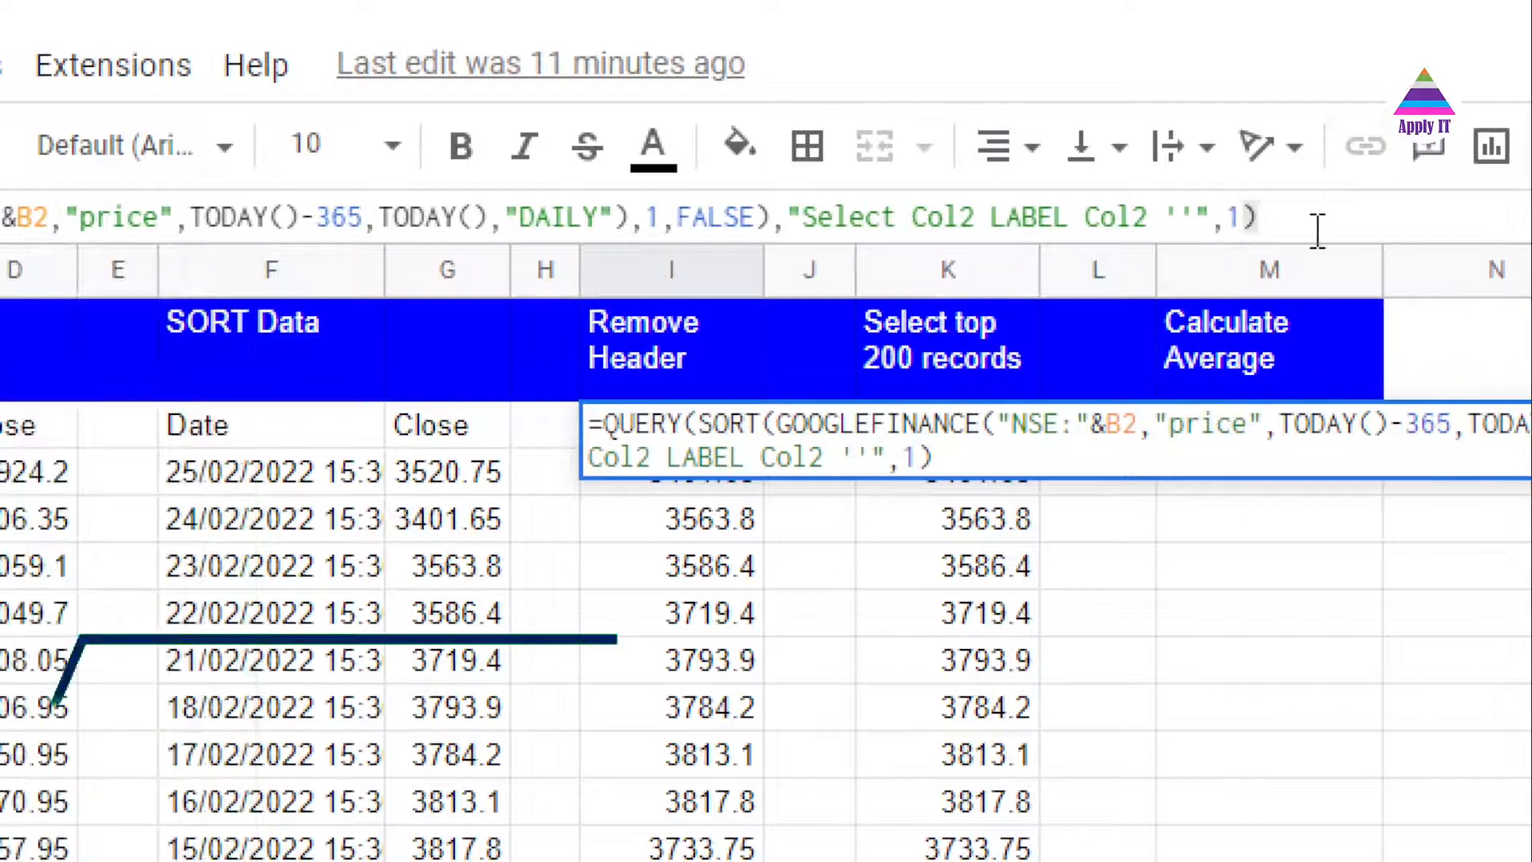
pyautogui.press('Return')
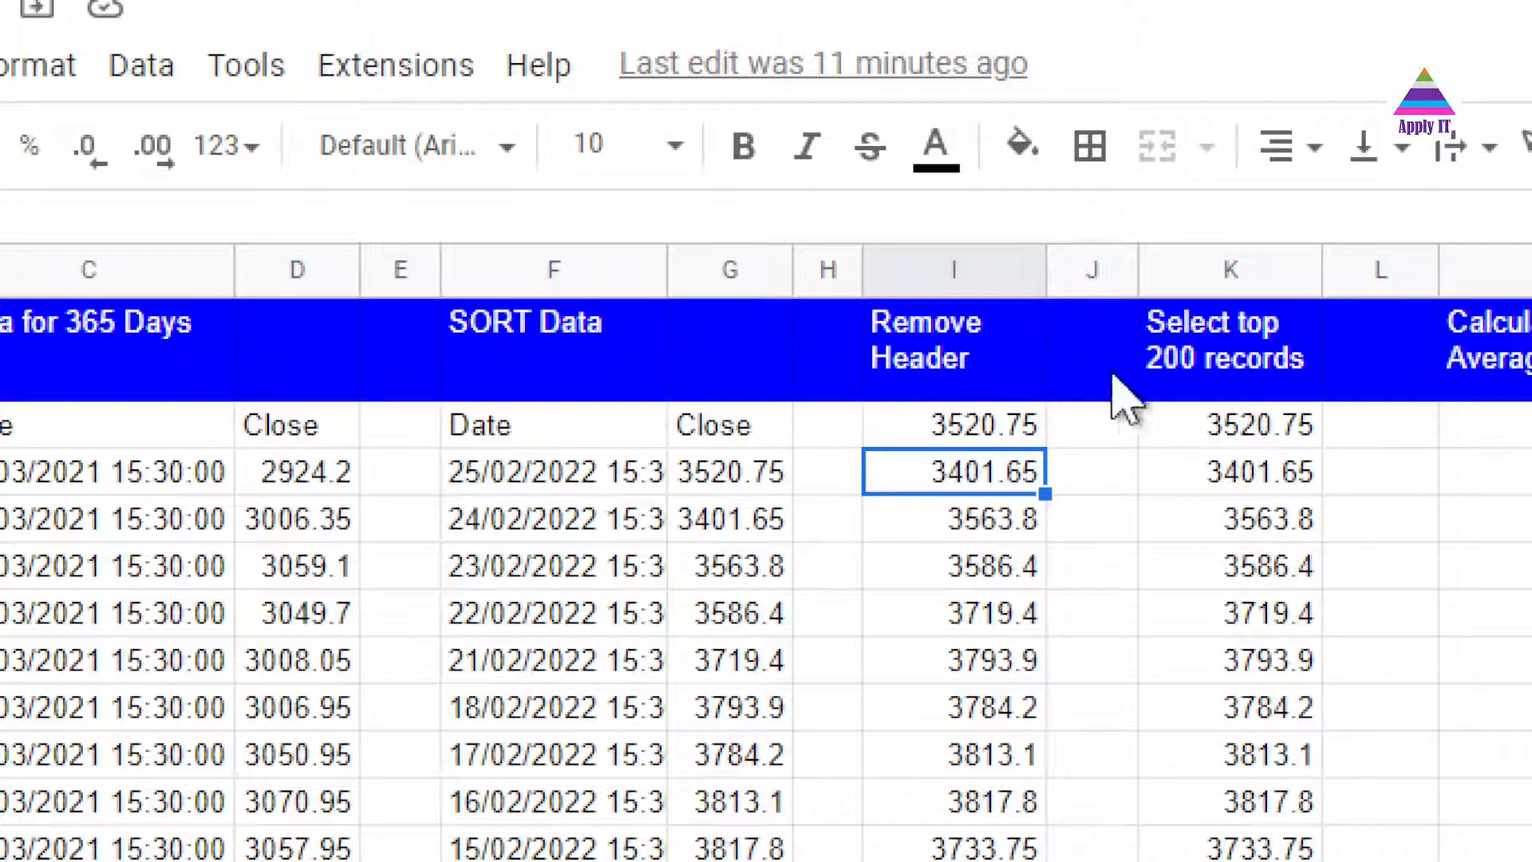
# Inspect the QUERY formula under Select top 200 records in K2, highlighting its query string and the LIMIT 200 clause without changing it
pyautogui.click(1227, 381)
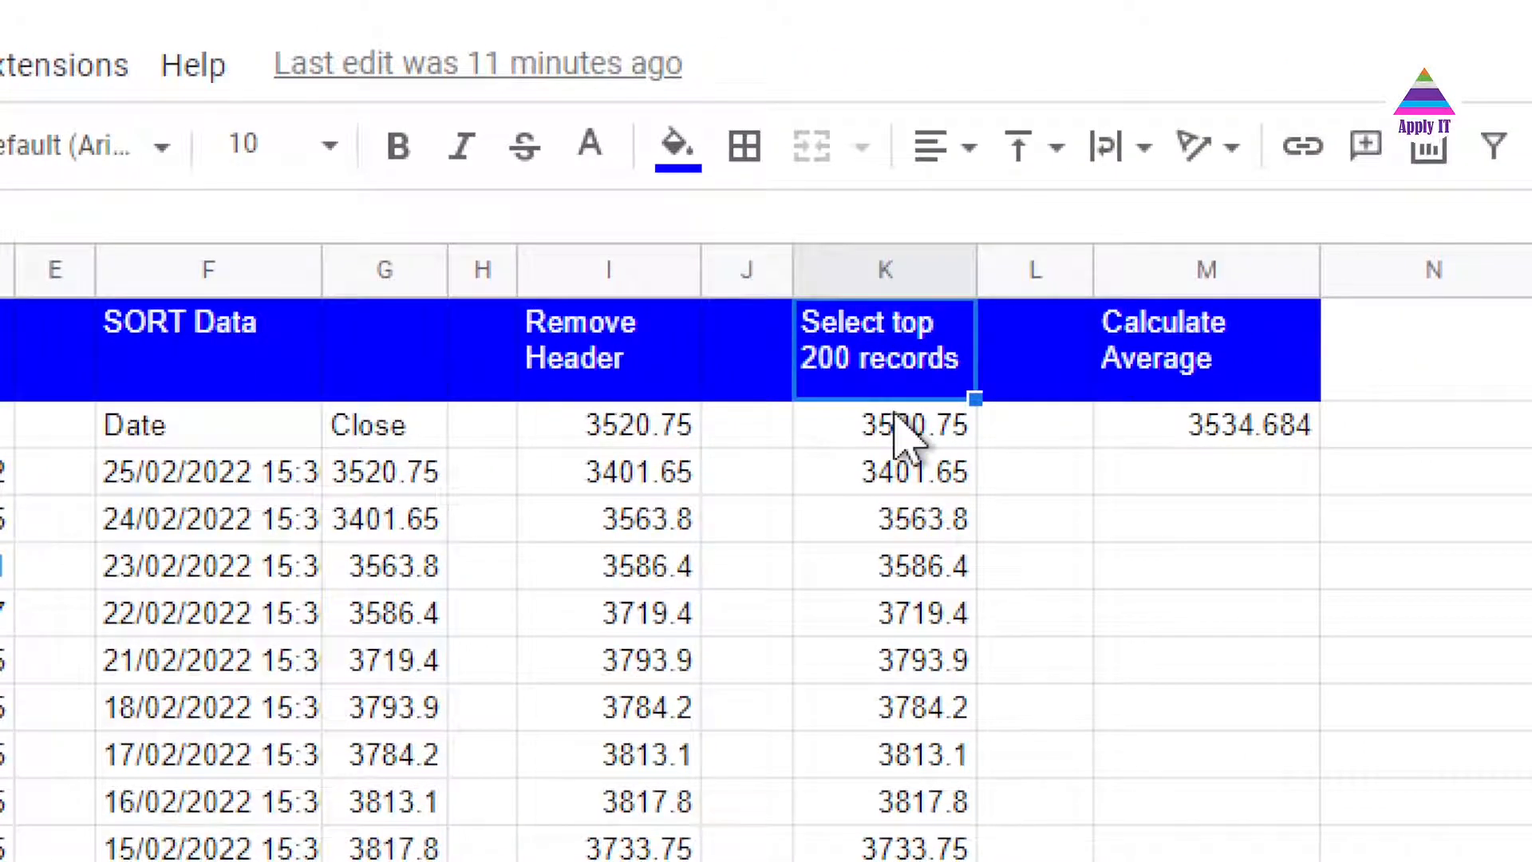
pyautogui.click(852, 435)
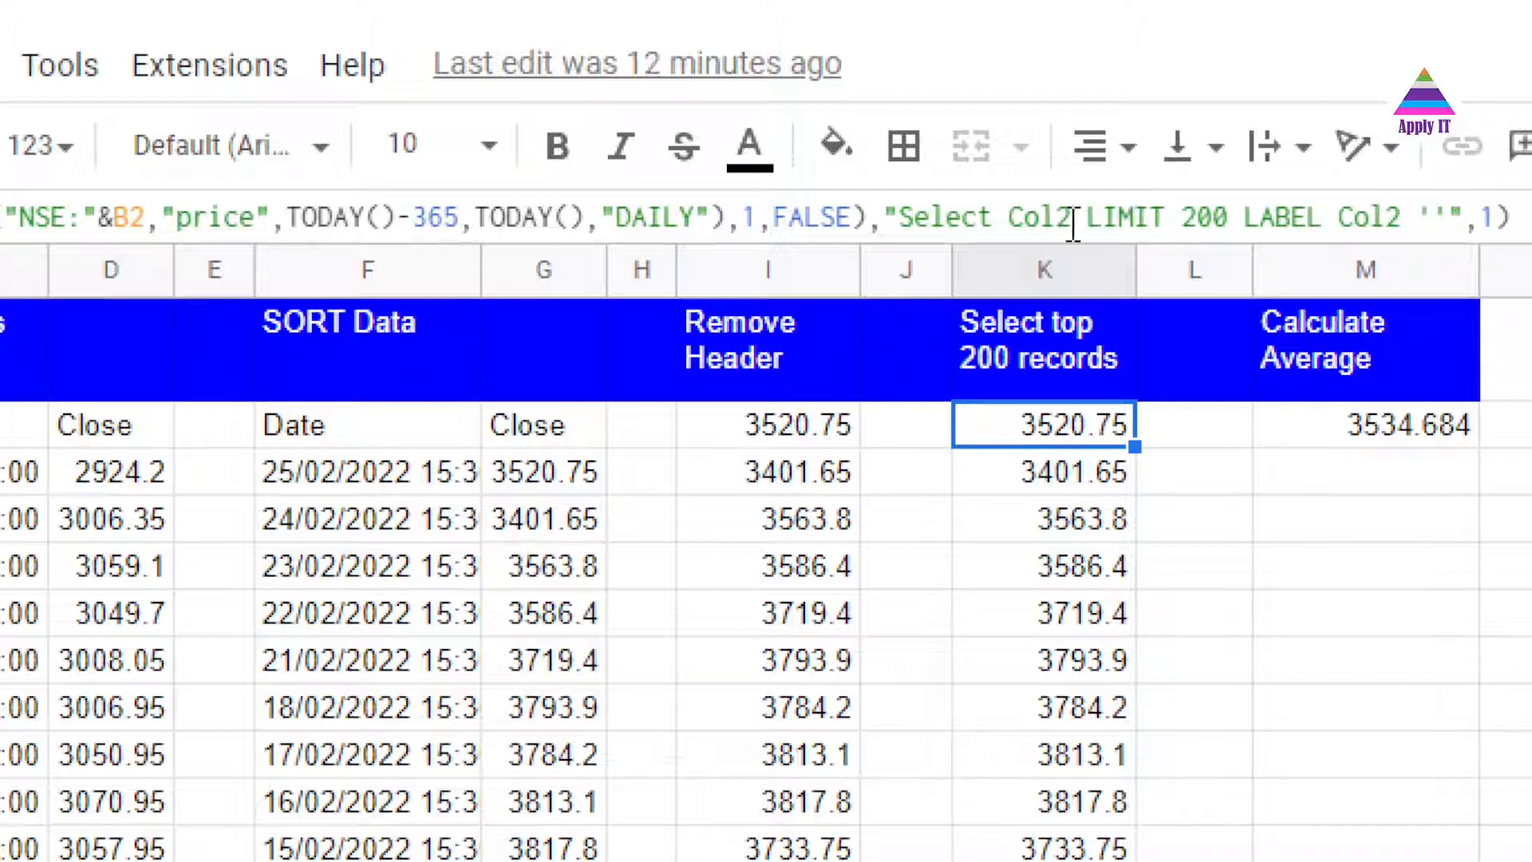
pyautogui.doubleClick(1034, 217)
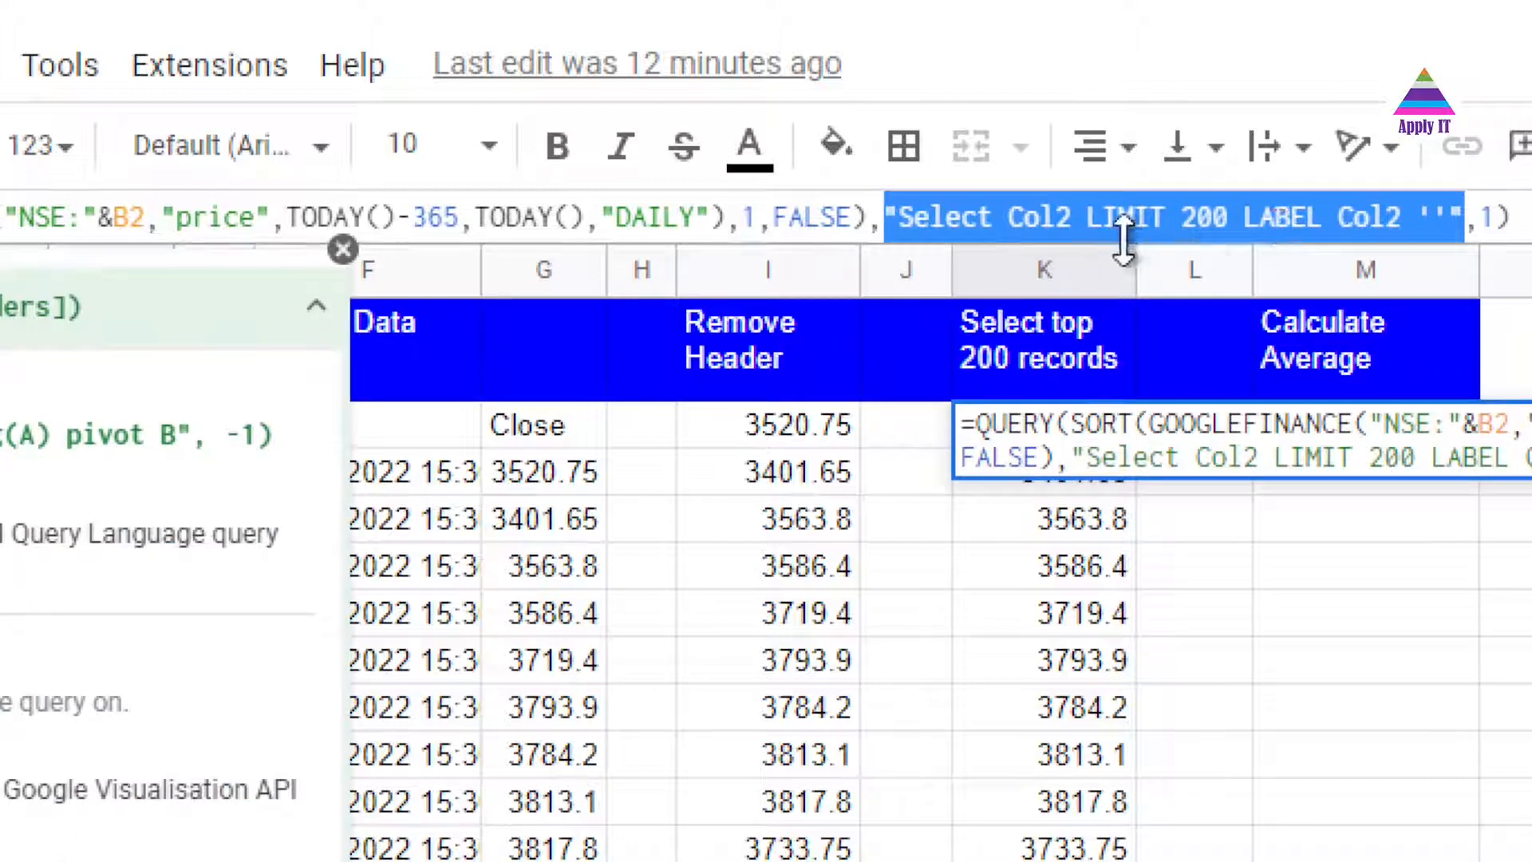
pyautogui.click(1087, 217)
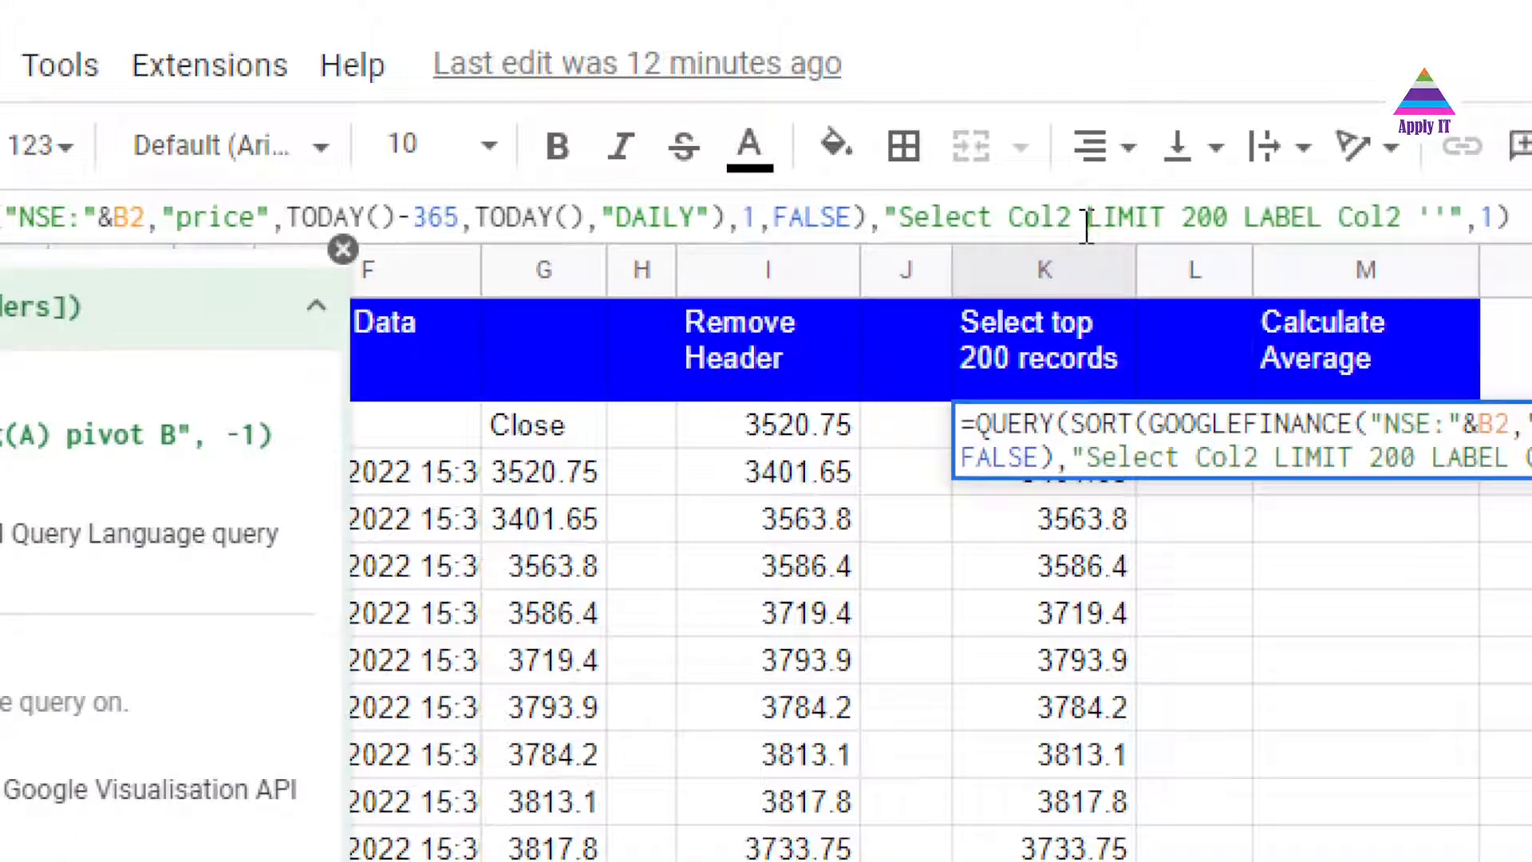
pyautogui.hotkey('ctrl', 'shift', 'Right')
pyautogui.hotkey('ctrl', 'shift', 'Right')
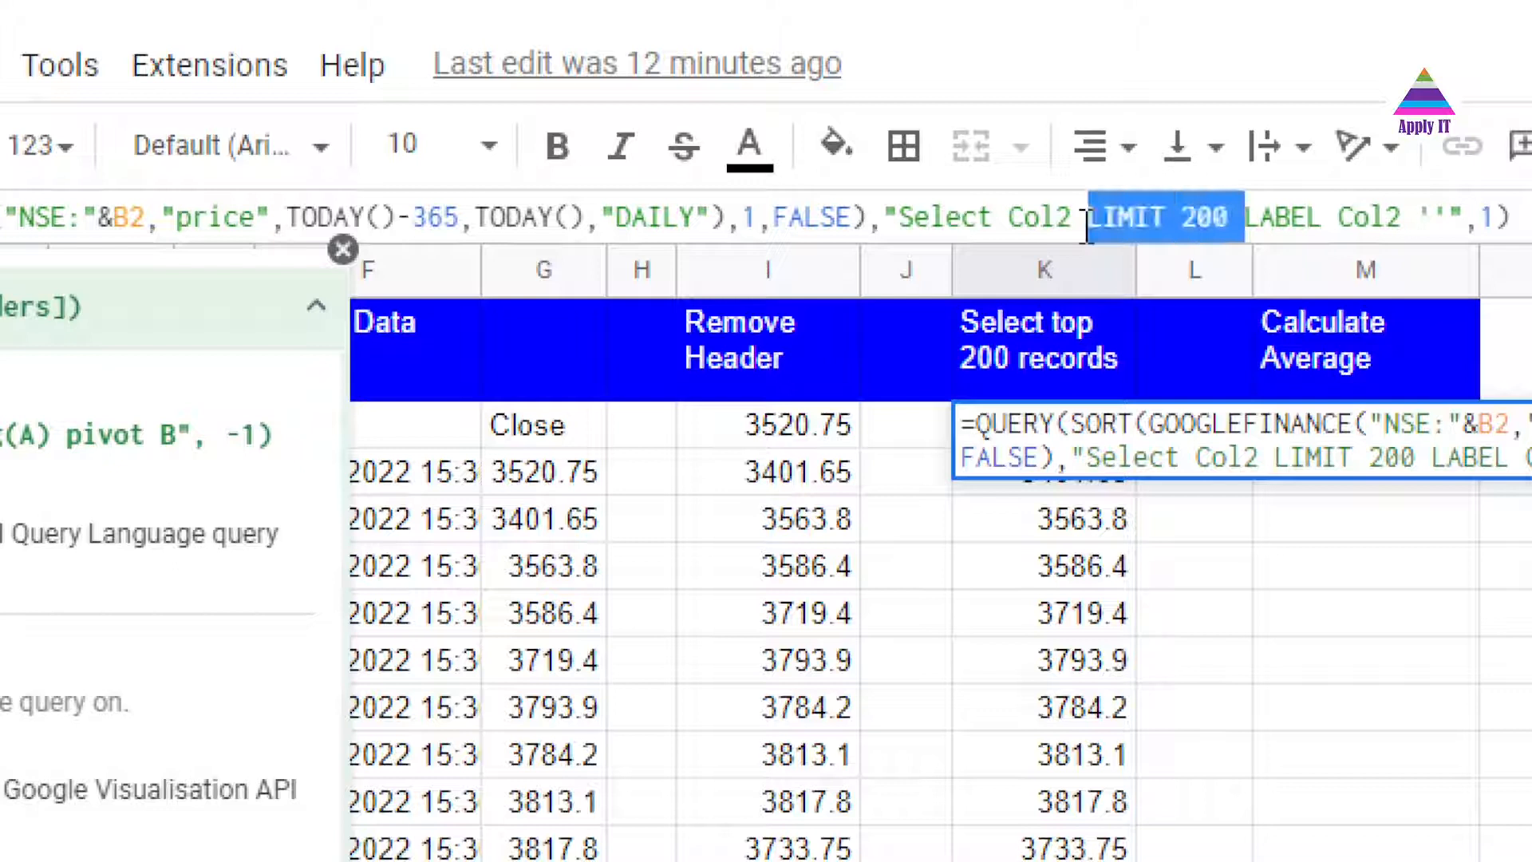
pyautogui.click(1341, 218)
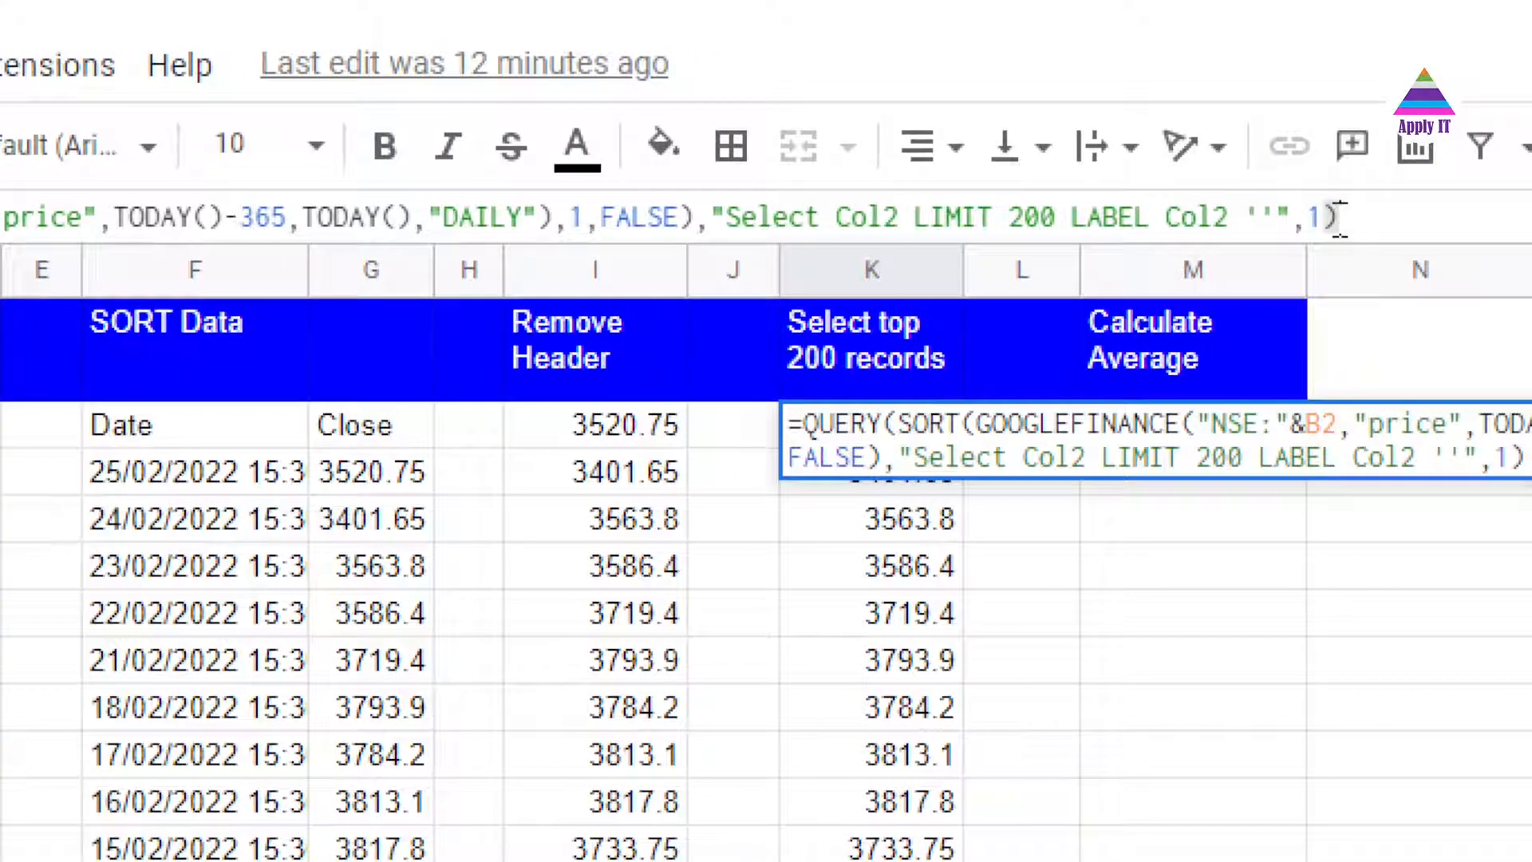
pyautogui.press('Return')
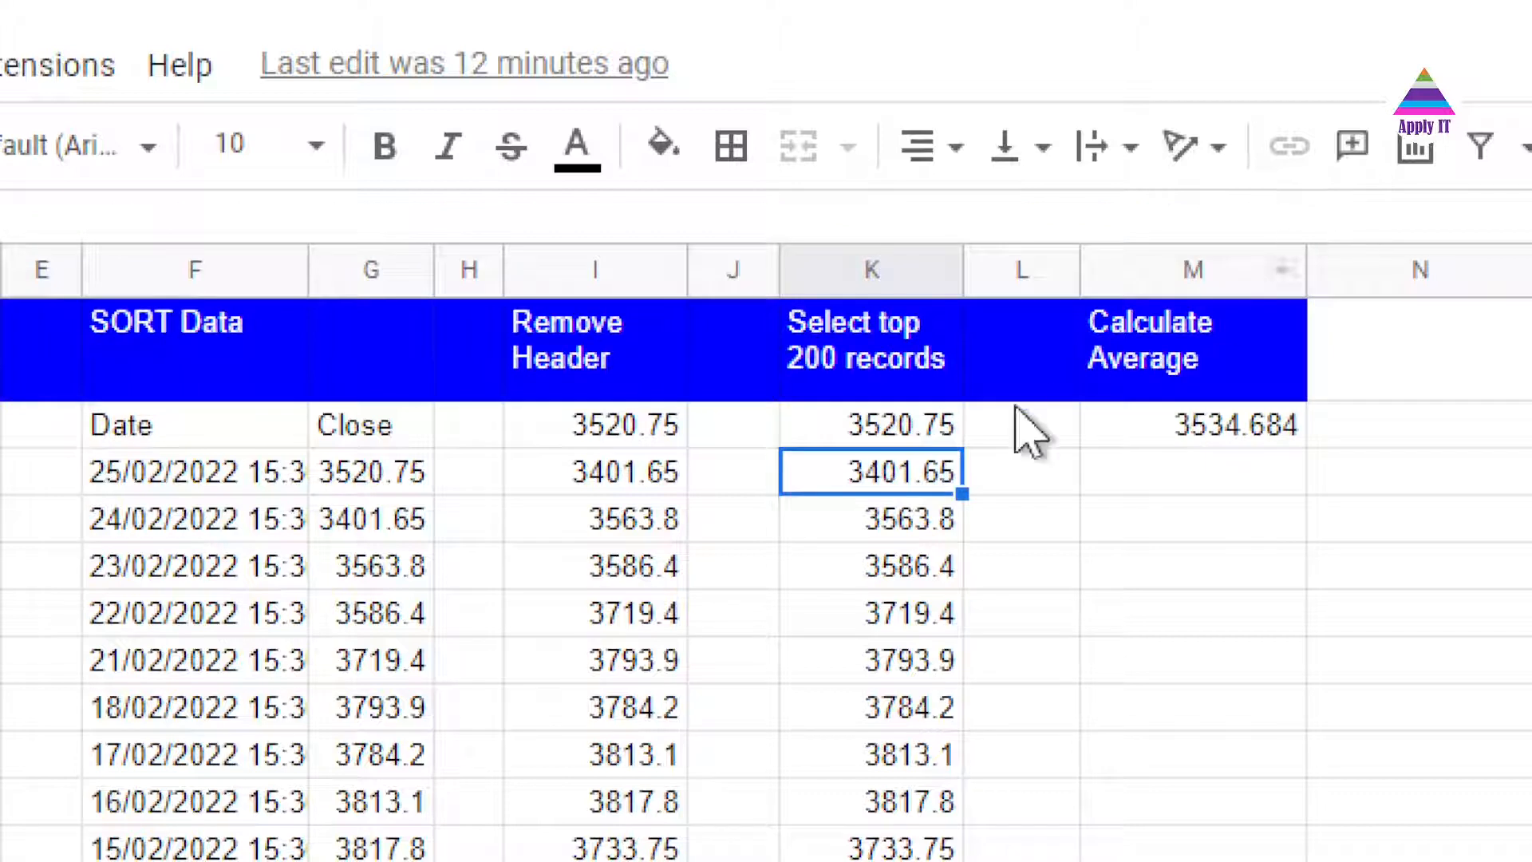
# Check how far the top 200 records extend down column K, then return to the formula in K2
pyautogui.click(919, 435)
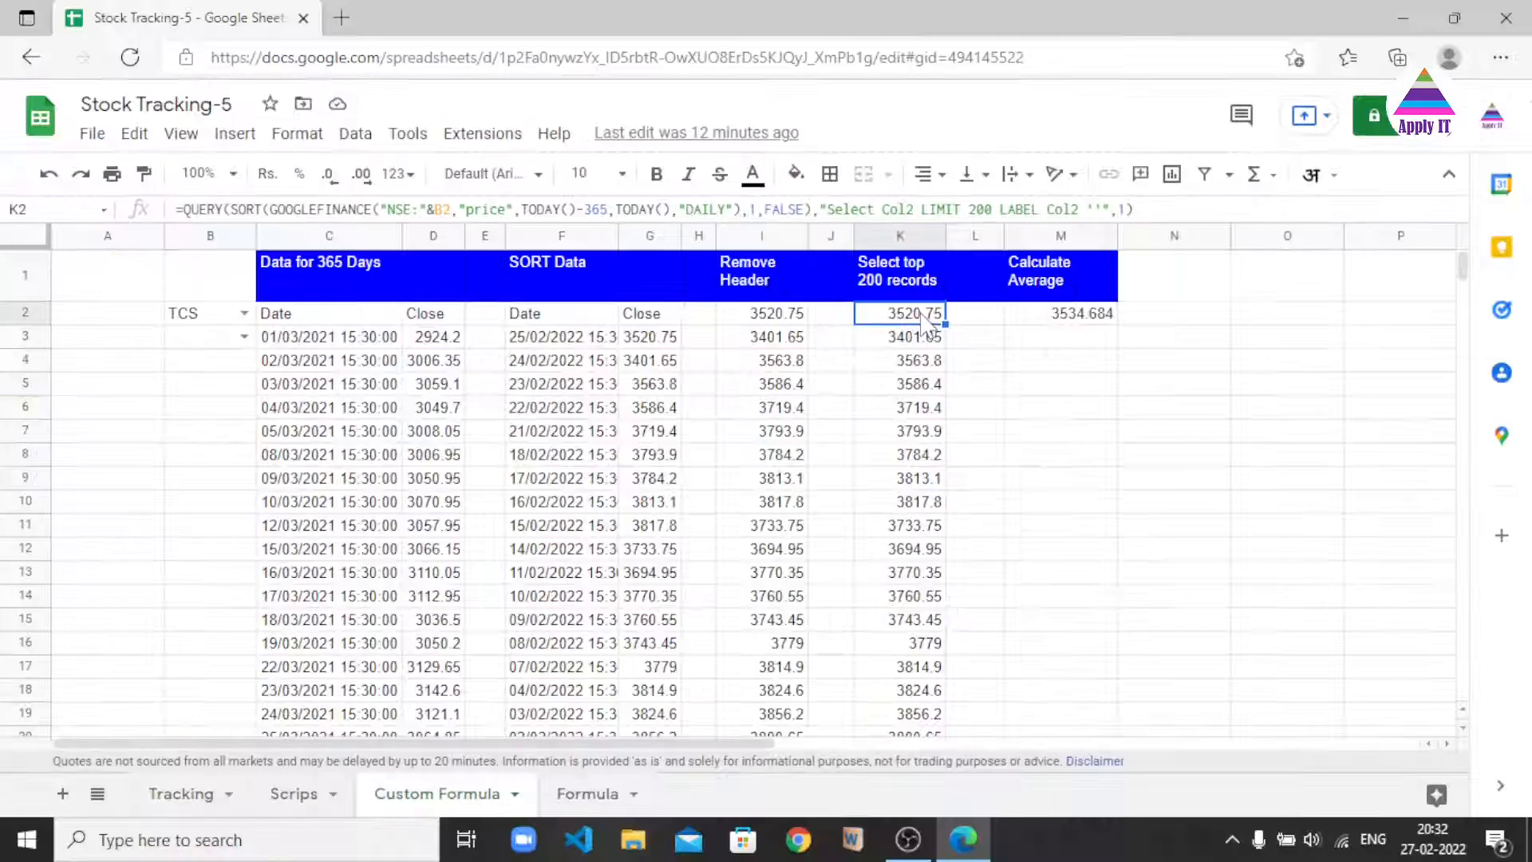
pyautogui.hotkey('ctrl', 'Down')
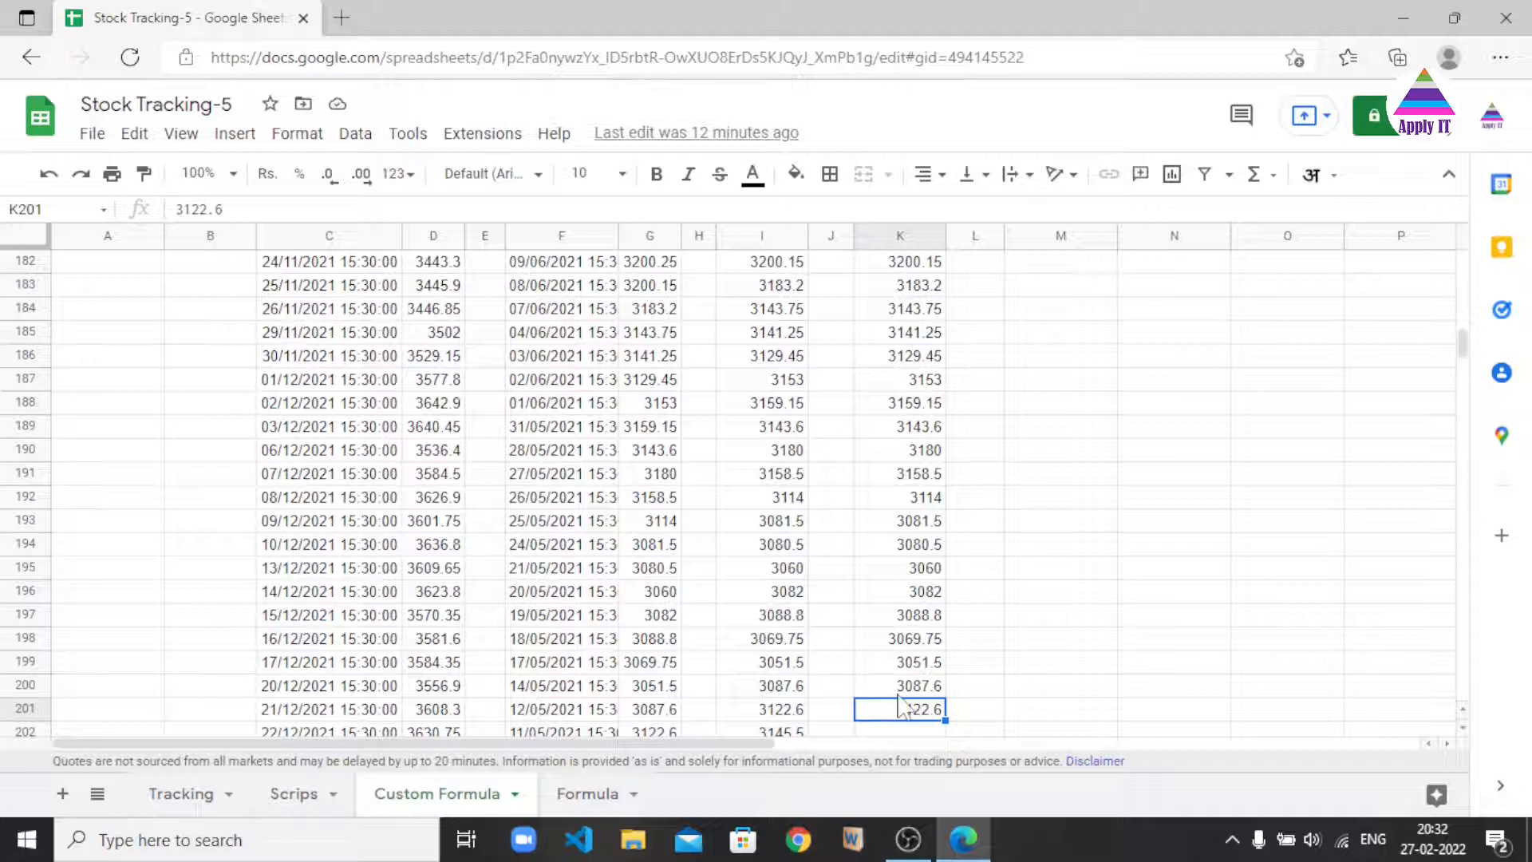
pyautogui.scroll(1, 906, 708)
pyautogui.scroll(20, 904, 710)
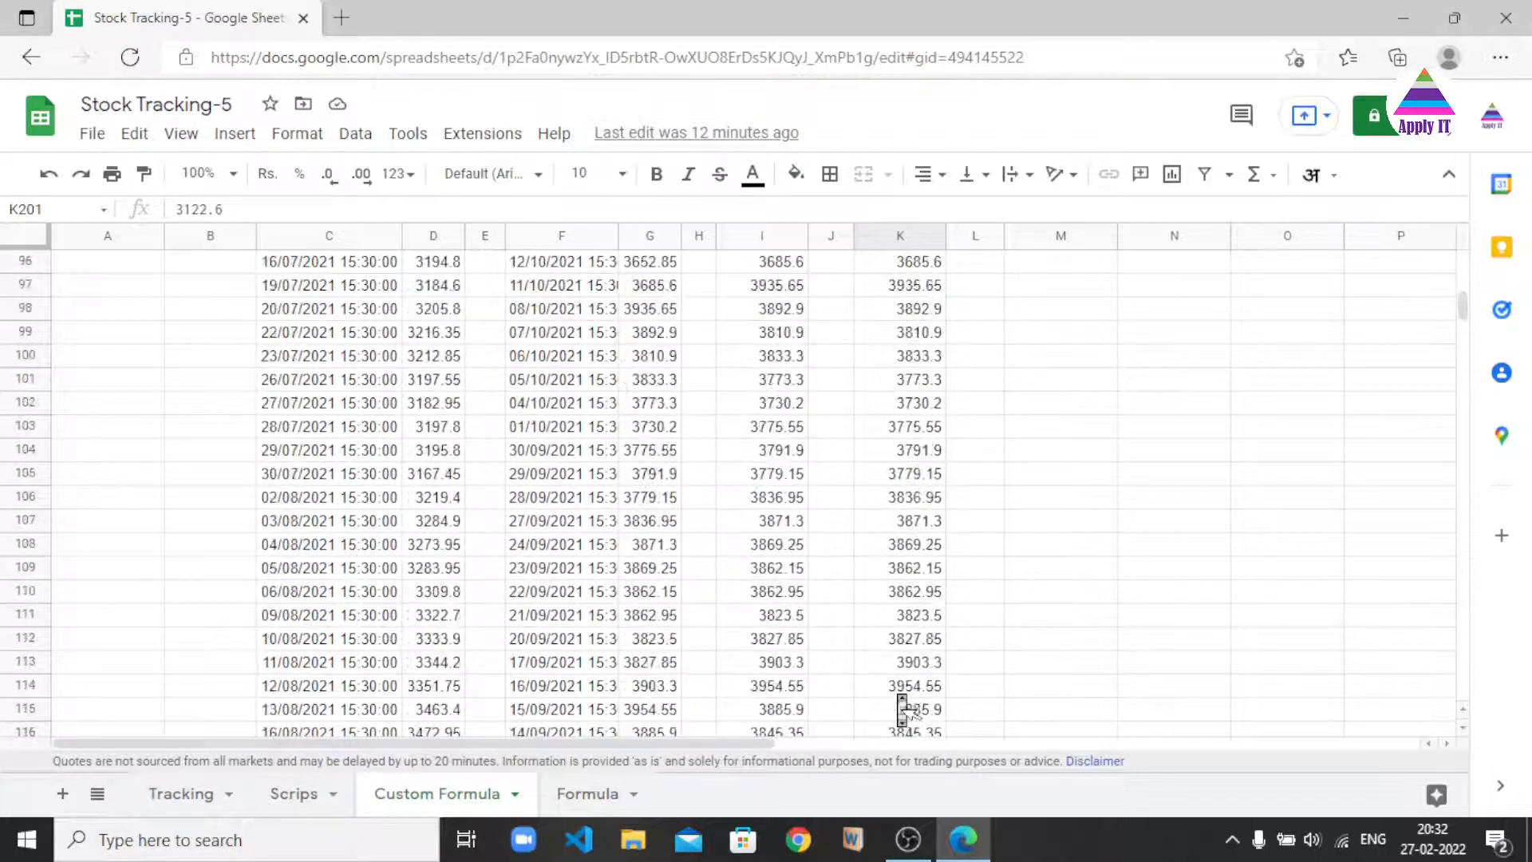
pyautogui.scroll(16, 901, 708)
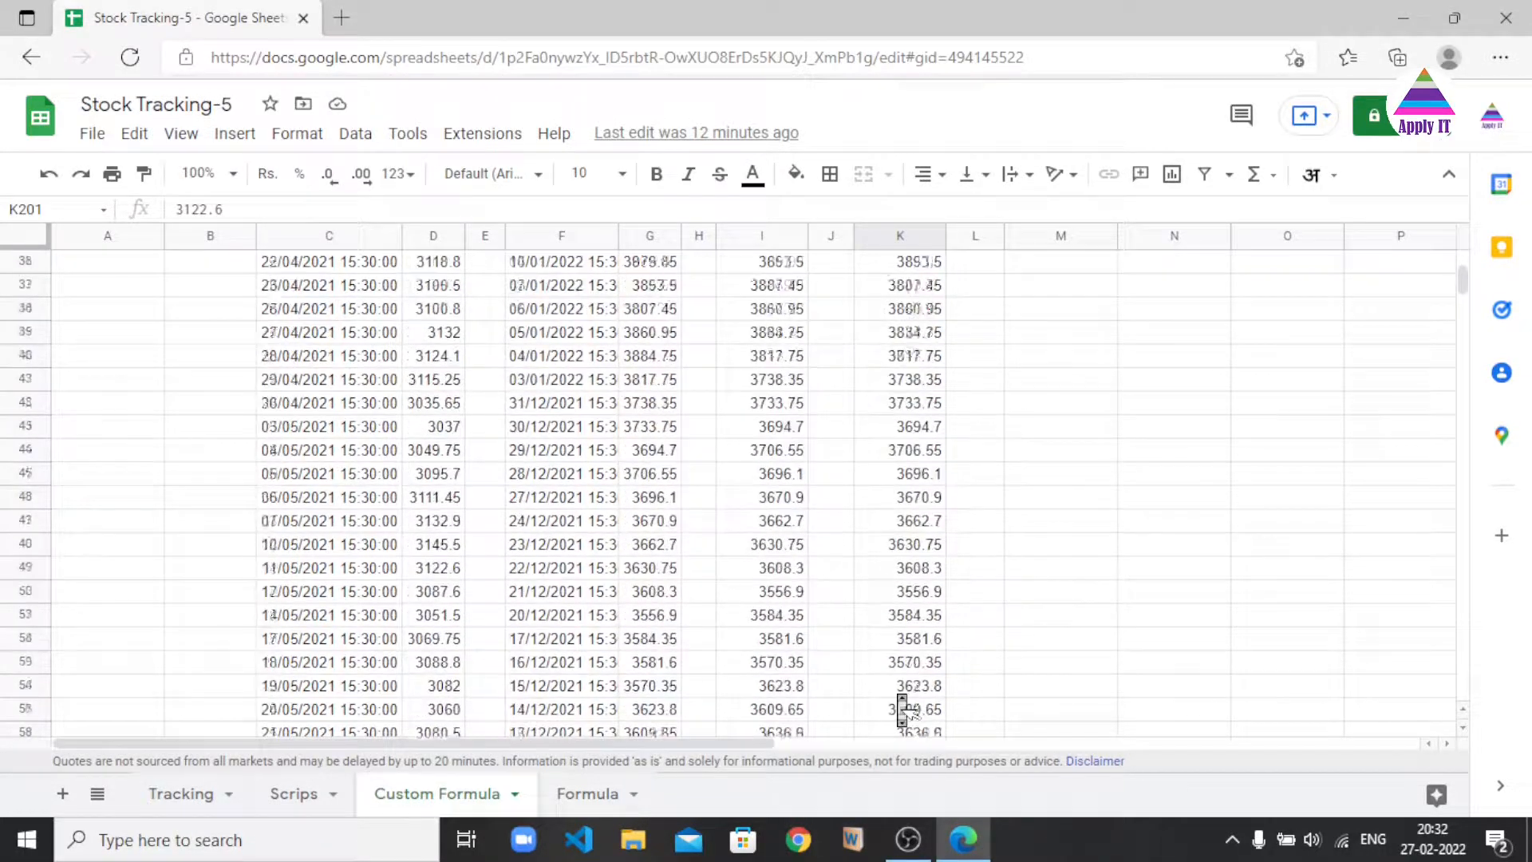
pyautogui.scroll(5, 902, 707)
pyautogui.click(899, 692)
pyautogui.hotkey('ctrl', 'Up')
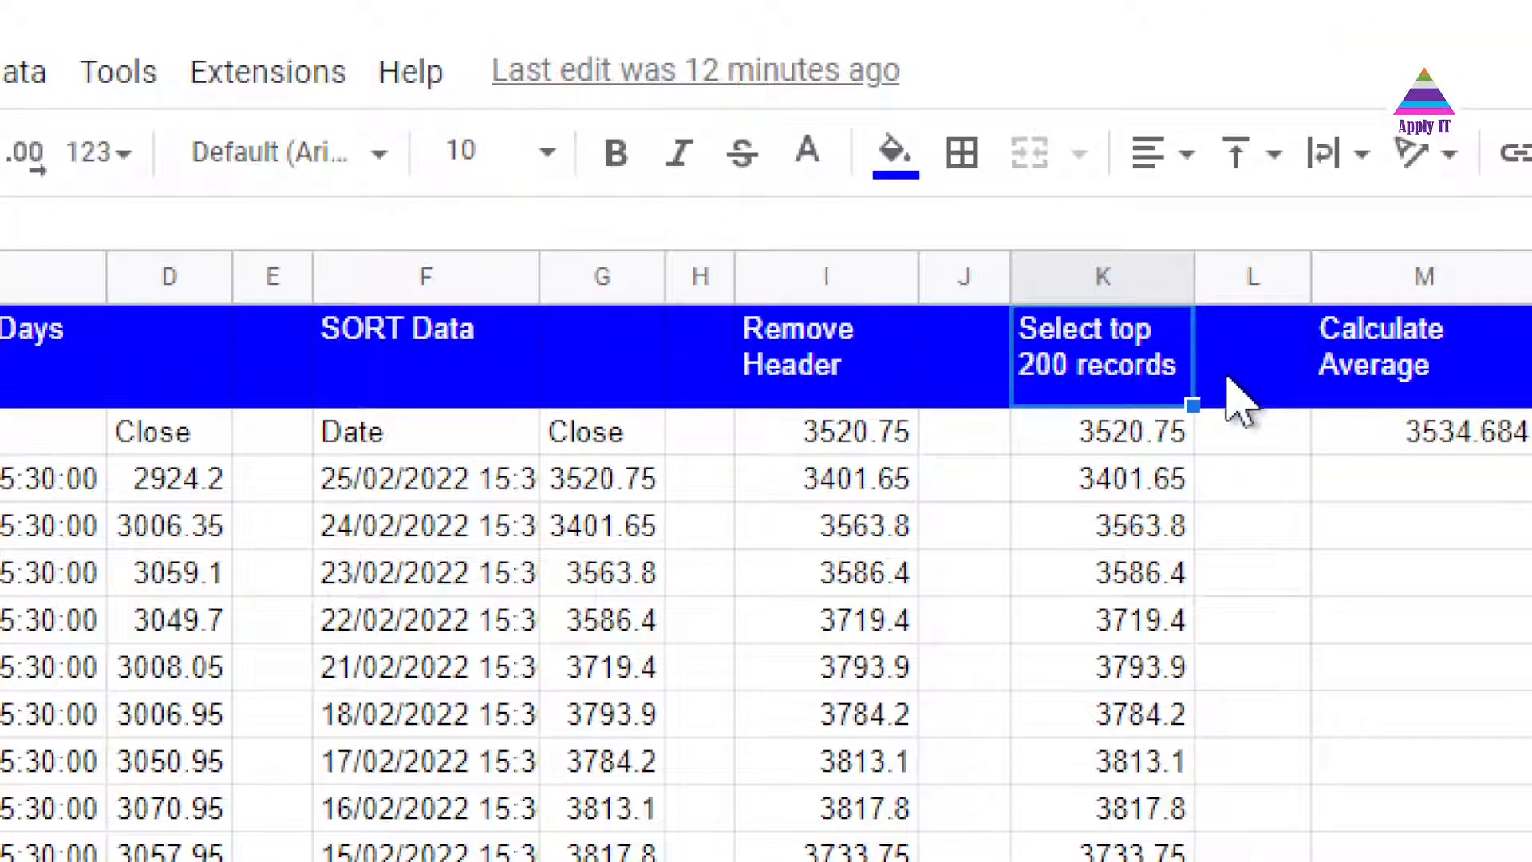
pyautogui.click(1149, 434)
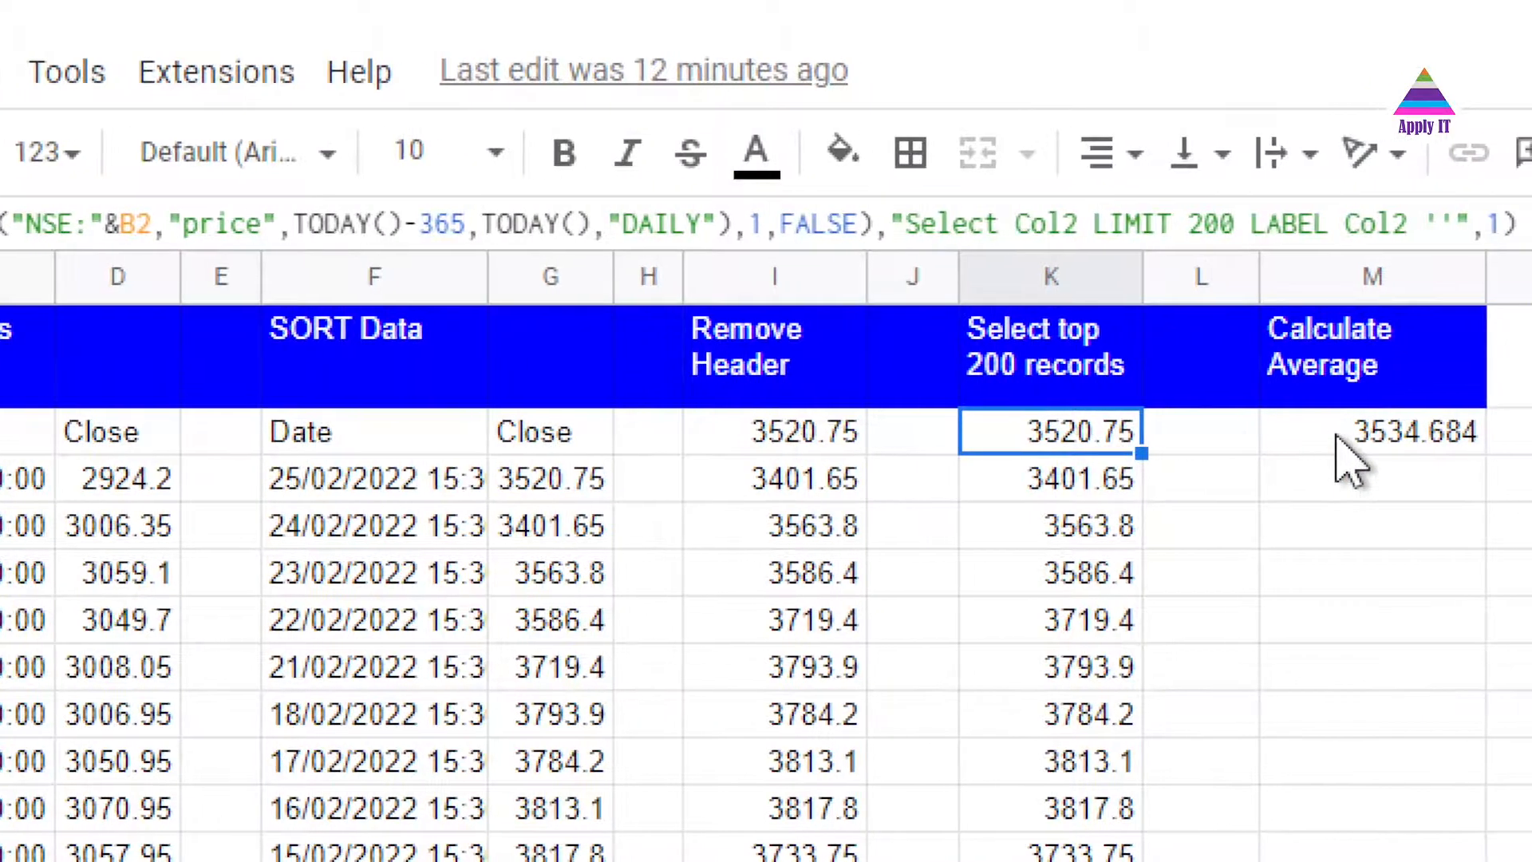
# Inspect the AVERAGE formula under Calculate Average in M2 and copy its full text without changing the cell
pyautogui.click(1339, 437)
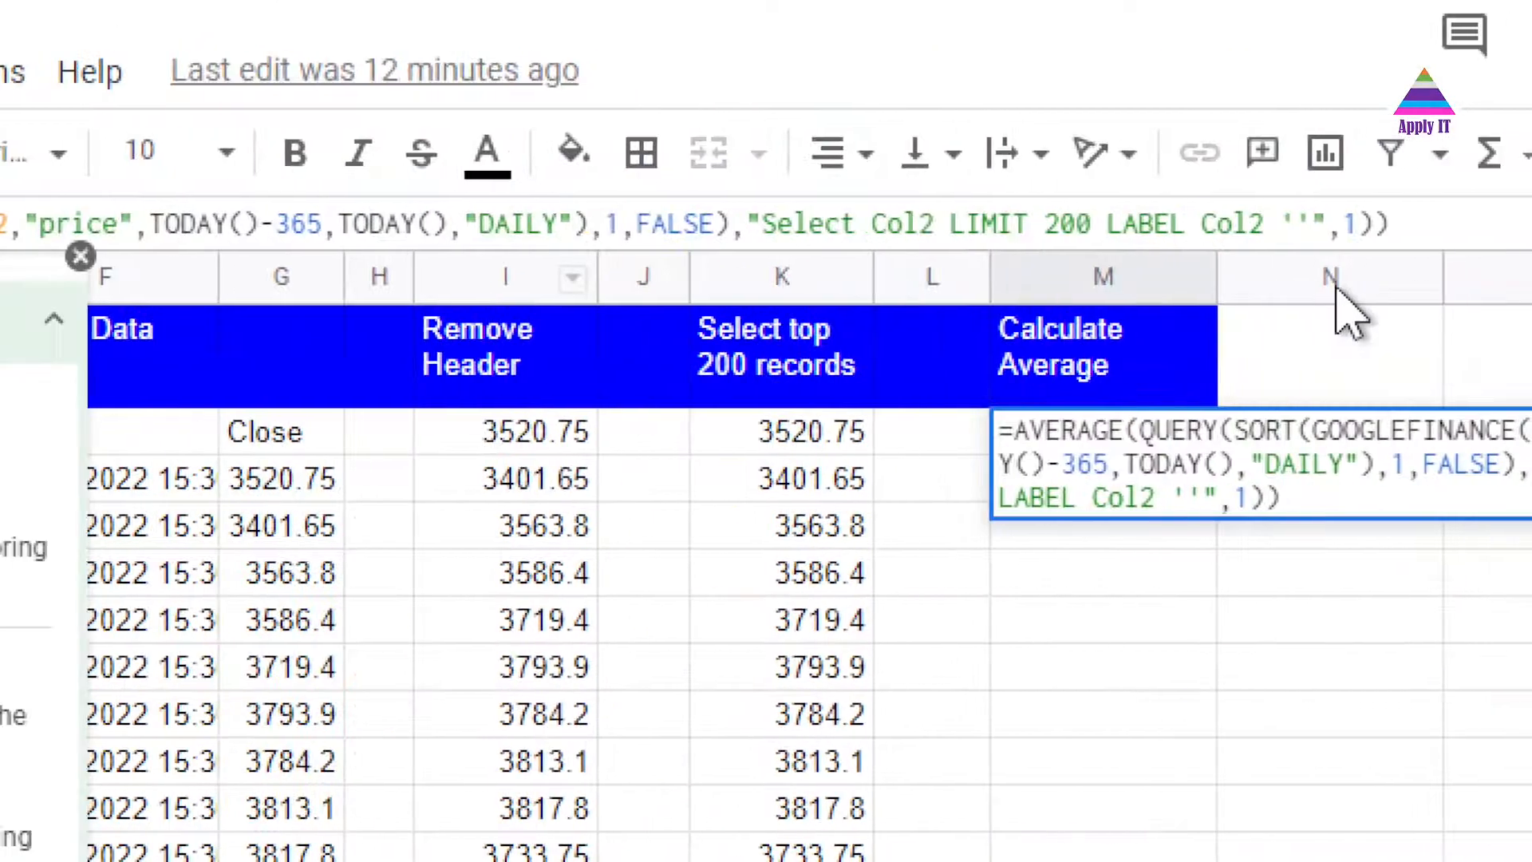
pyautogui.press('Escape')
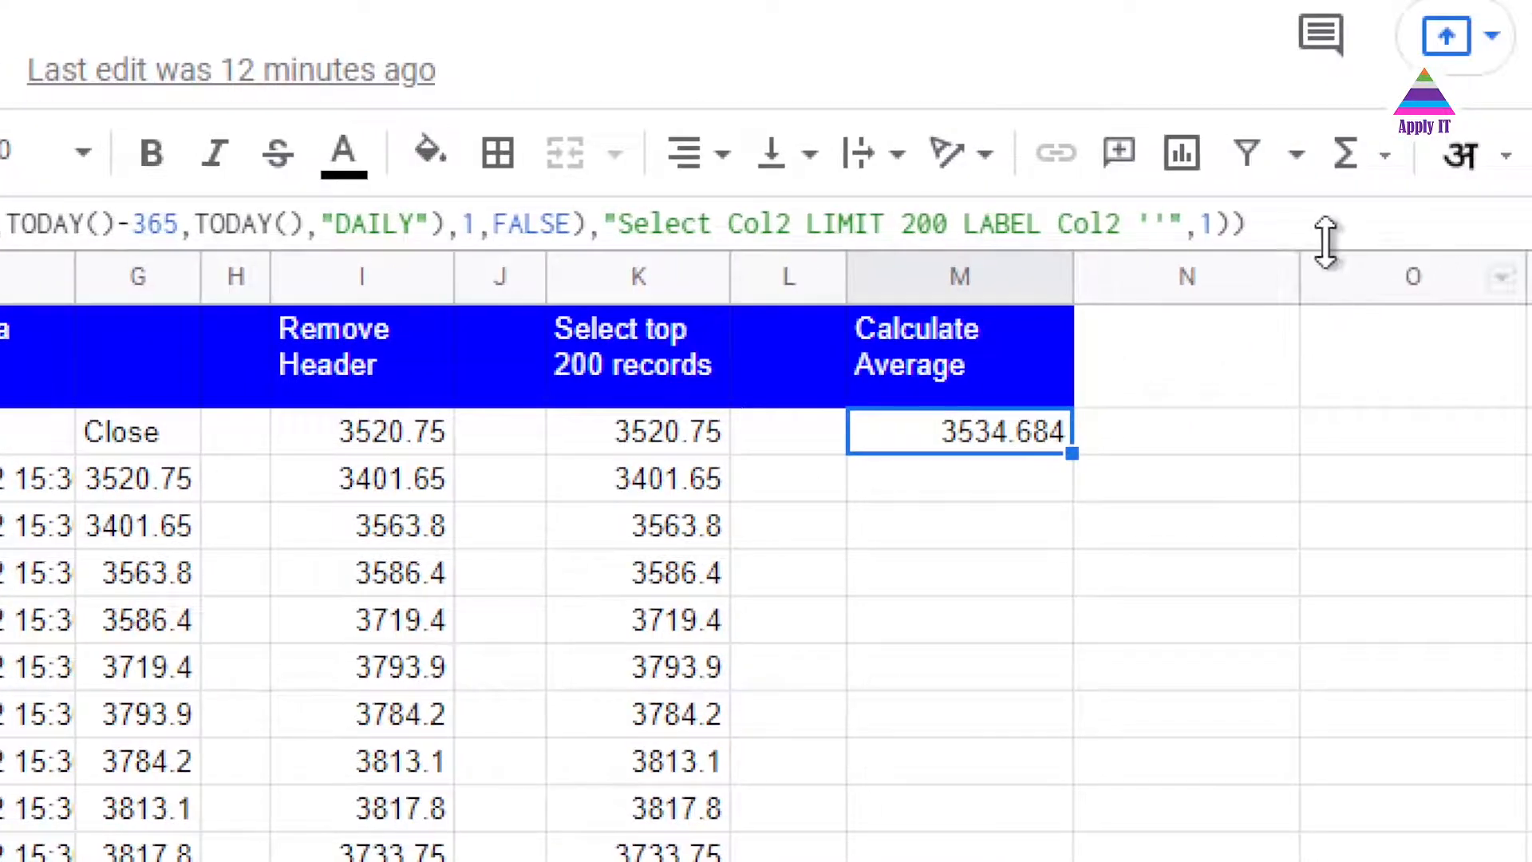
pyautogui.hotkey('ctrl', 'a')
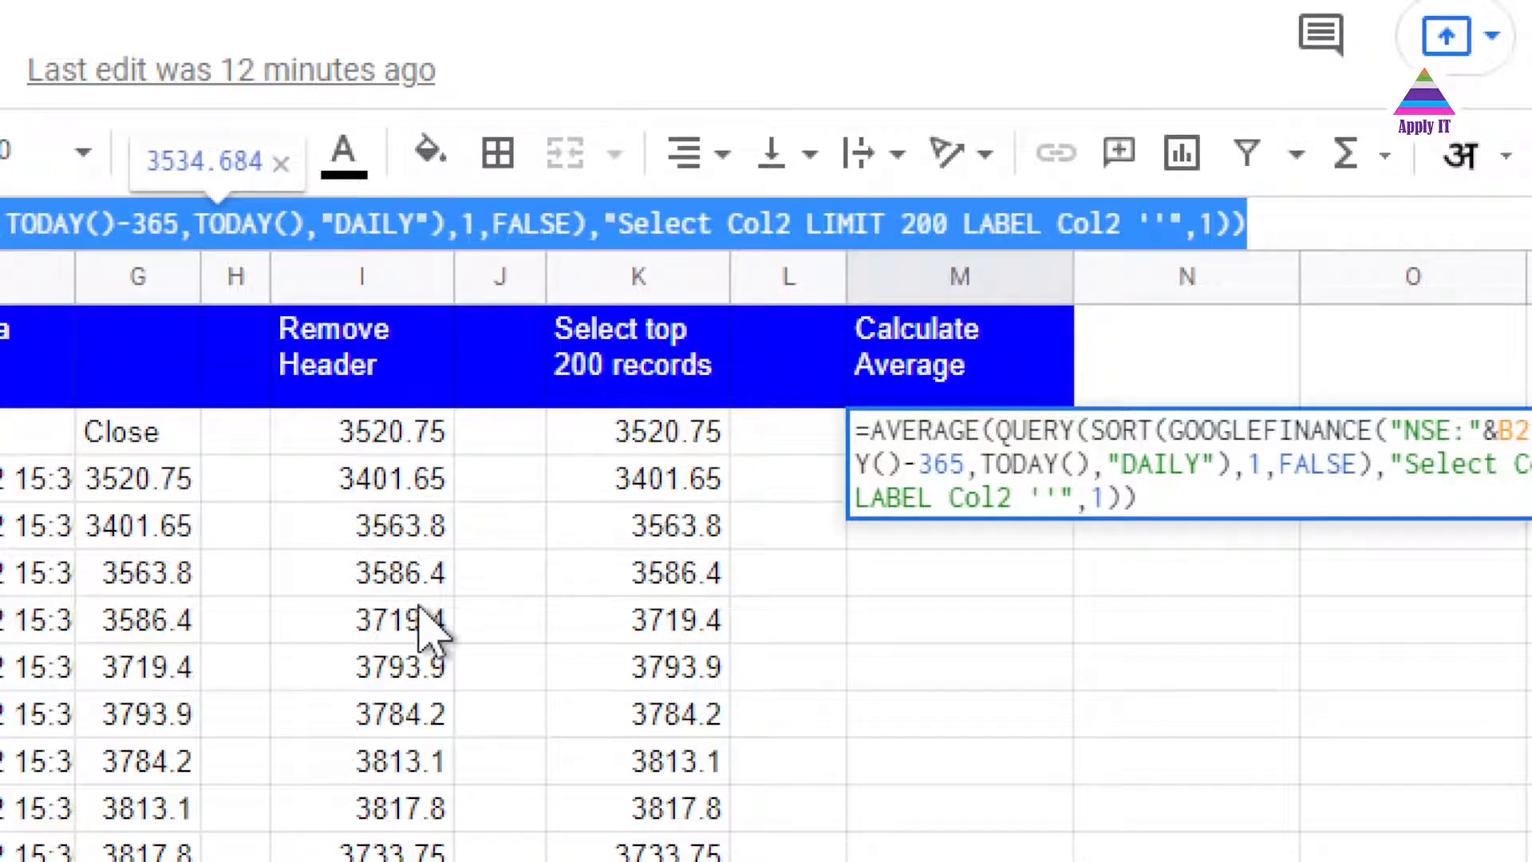
pyautogui.press('Escape')
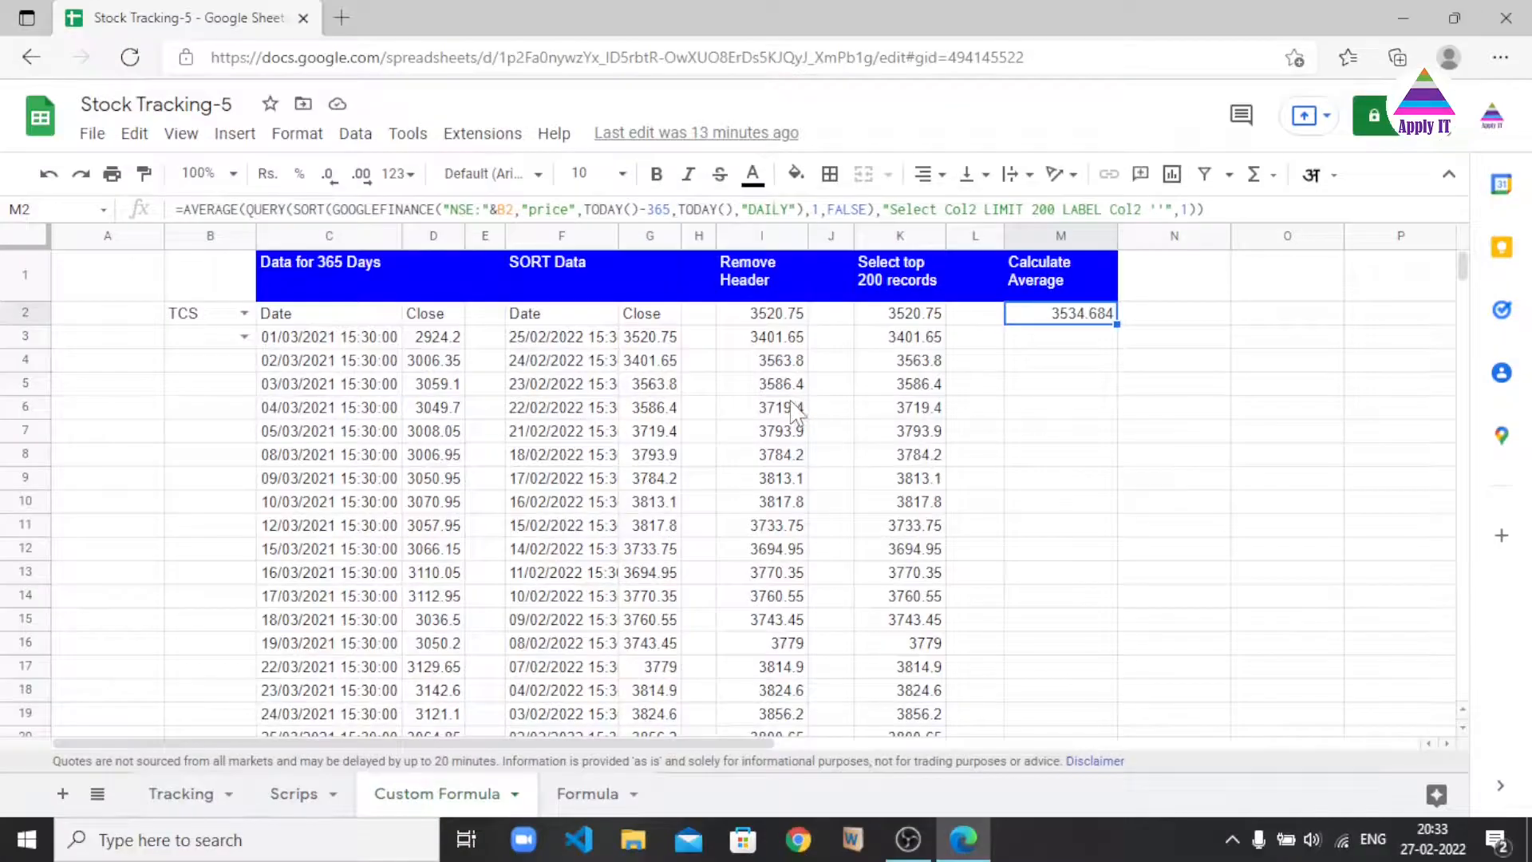
# On the Tracking sheet, replace the "X" result in F4's IF formula with the copied AVERAGE formula, without its leading equals sign
pyautogui.click(201, 804)
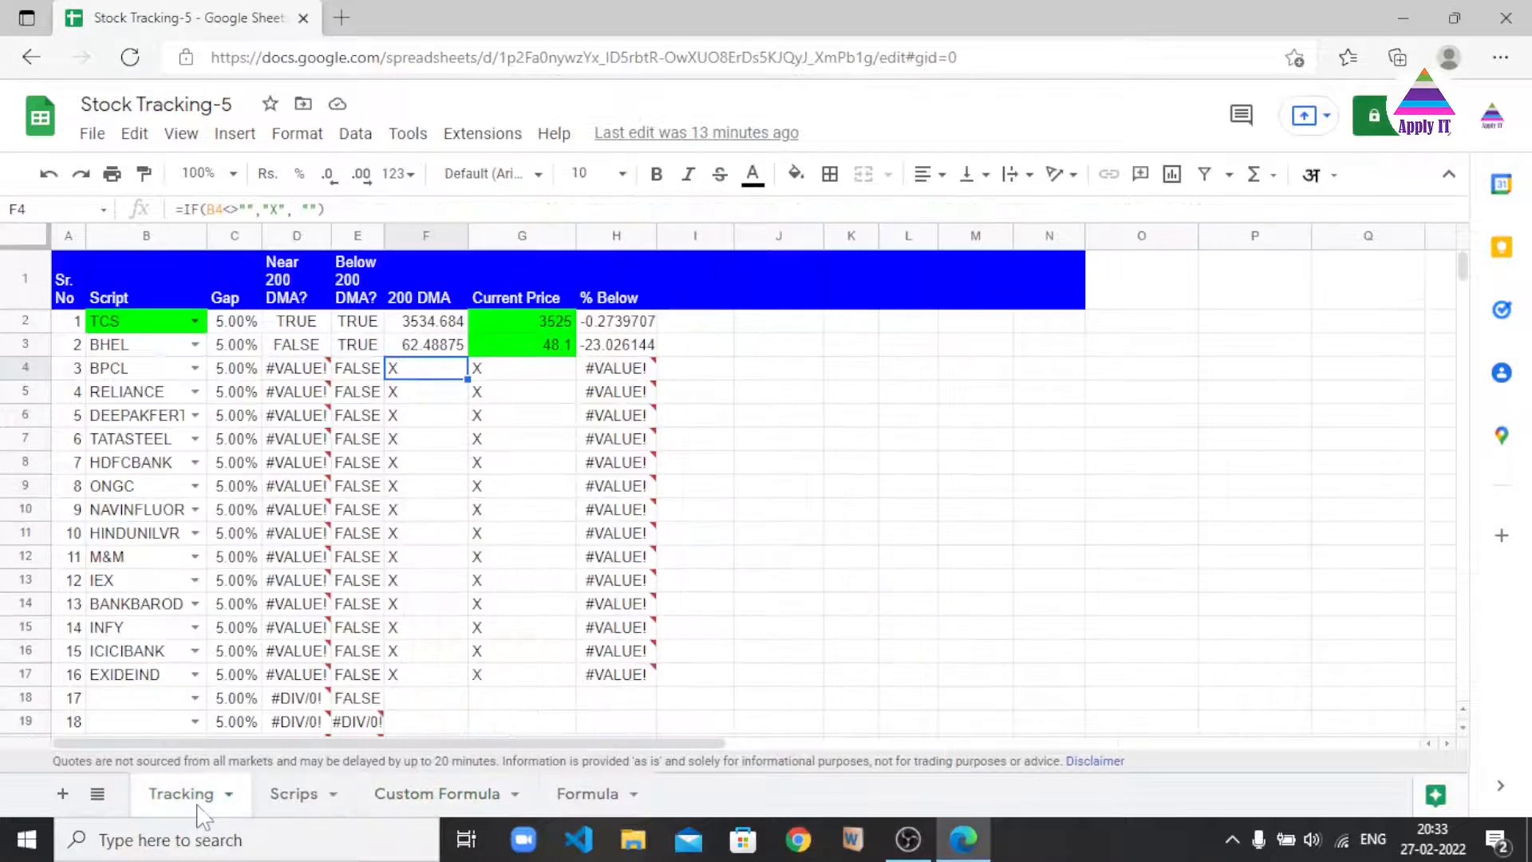
pyautogui.moveTo(271, 619)
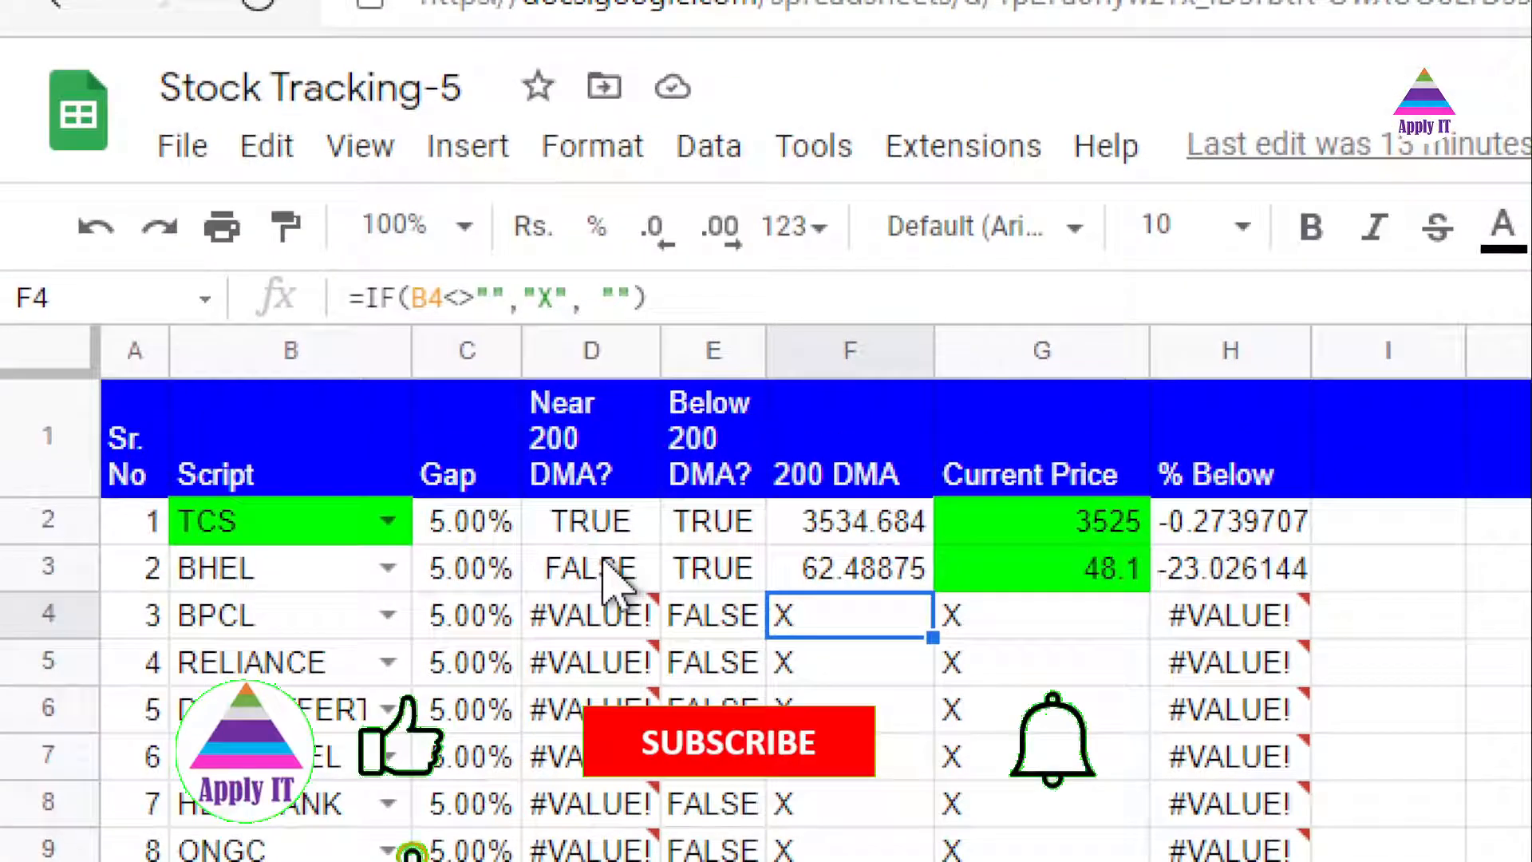
pyautogui.click(561, 298)
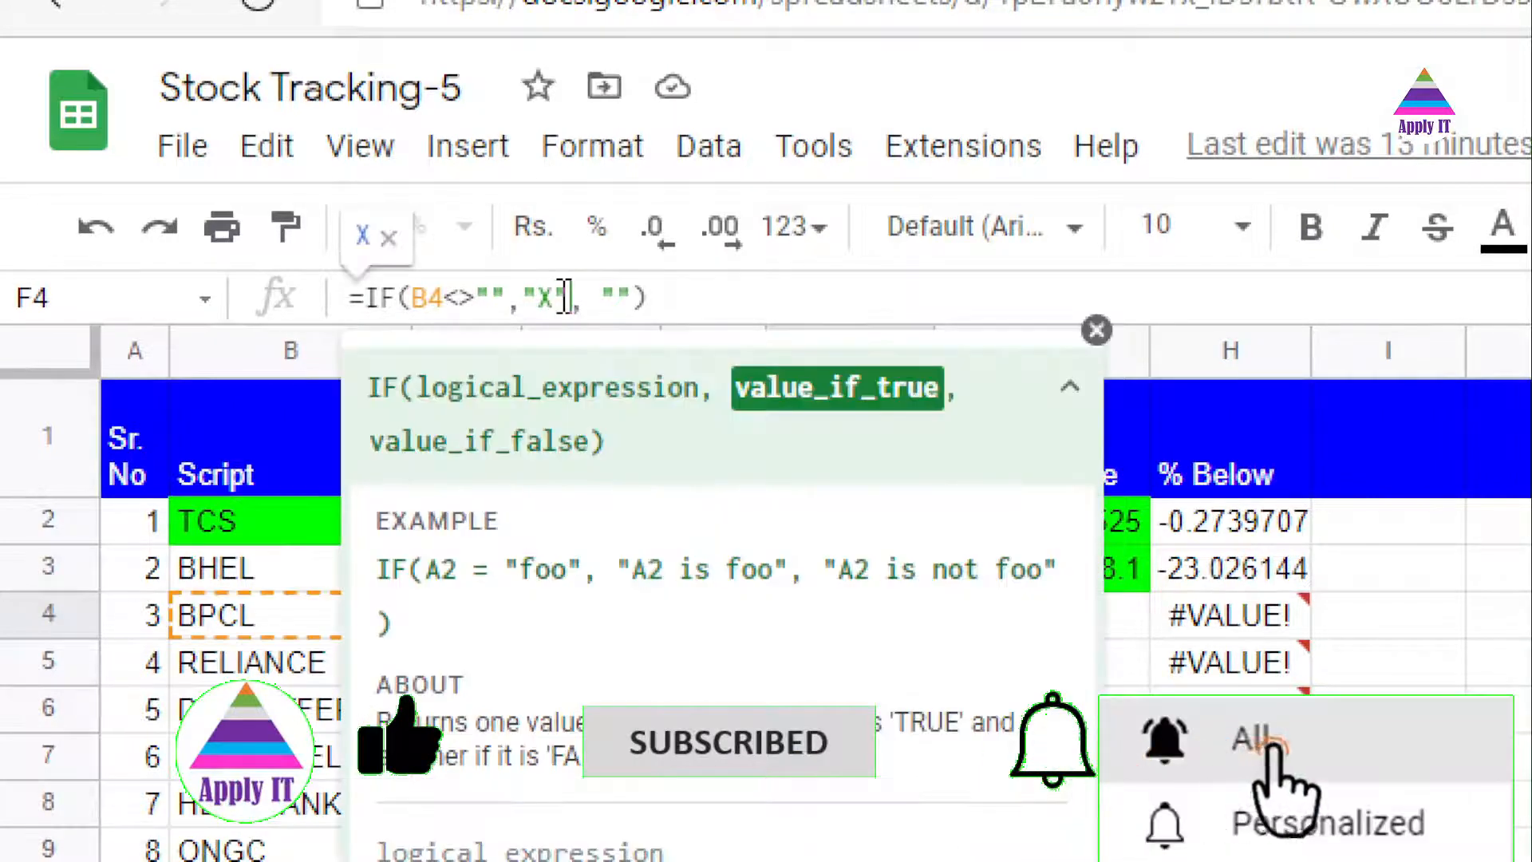
pyautogui.doubleClick(562, 297)
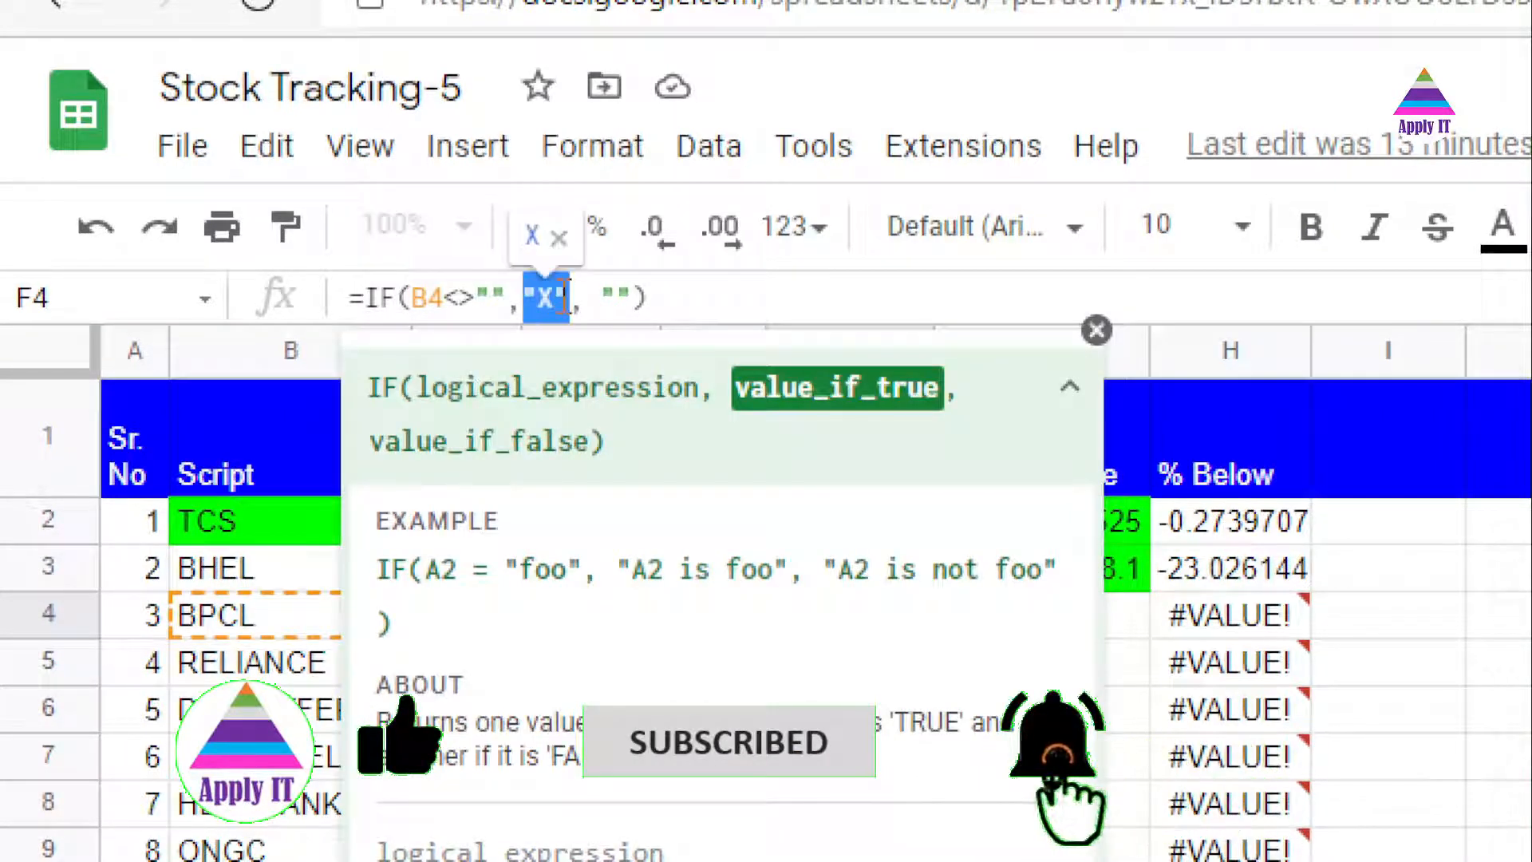
pyautogui.hotkey('ctrl', 'v')
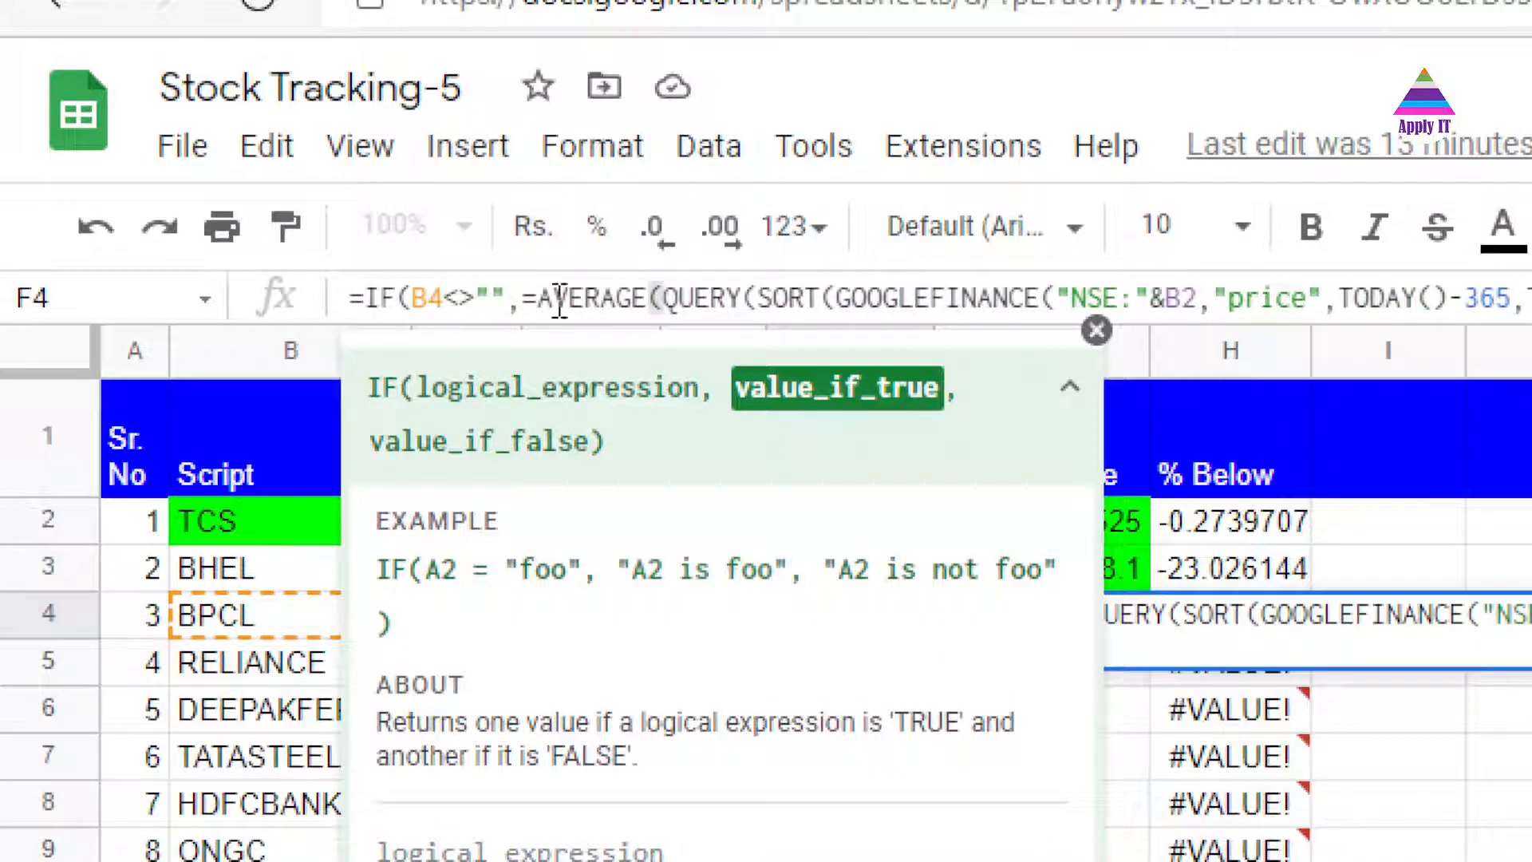
pyautogui.click(539, 299)
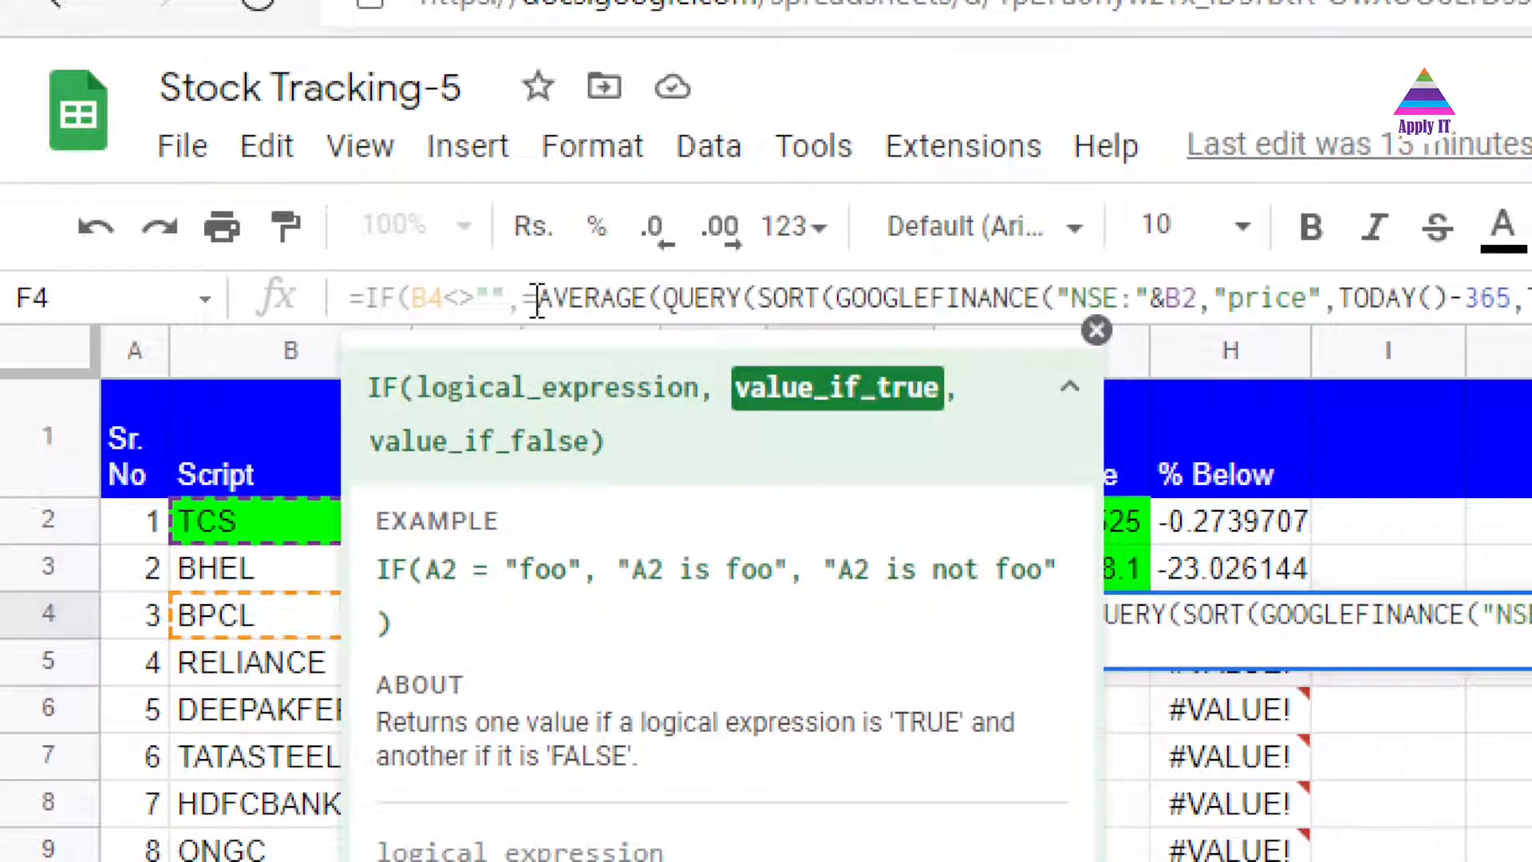
pyautogui.press('BackSpace')
pyautogui.hotkey('shift', 'Tab')
pyautogui.press('Right')
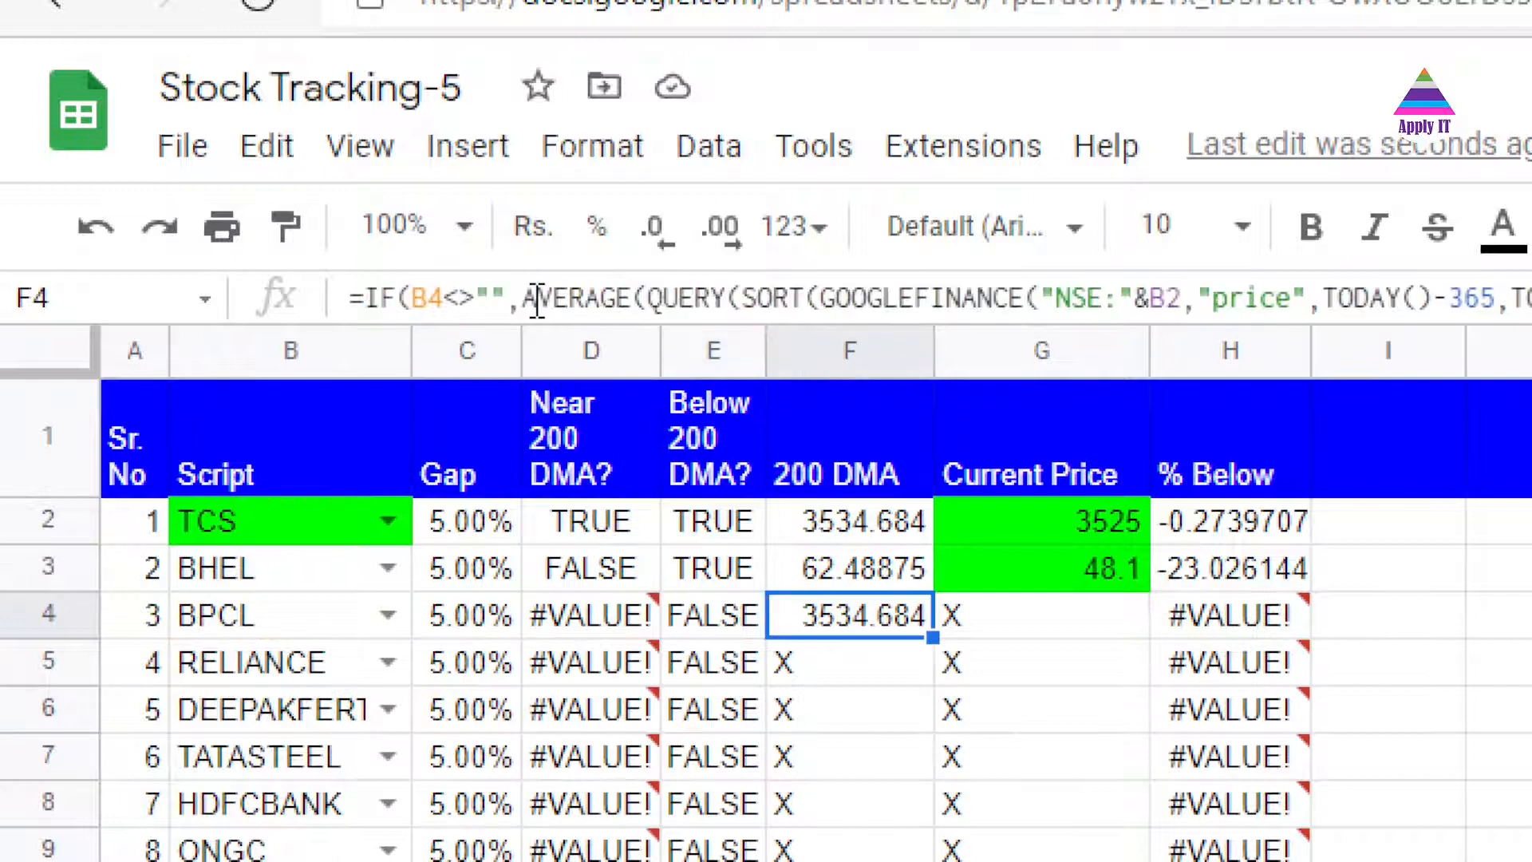
# Copy the 200 DMA and Current Price formulas from F3:G3 into F4:G17, covering BPCL through EXIDEIND
pyautogui.press('Up')
pyautogui.hotkey('shift', 'Right')
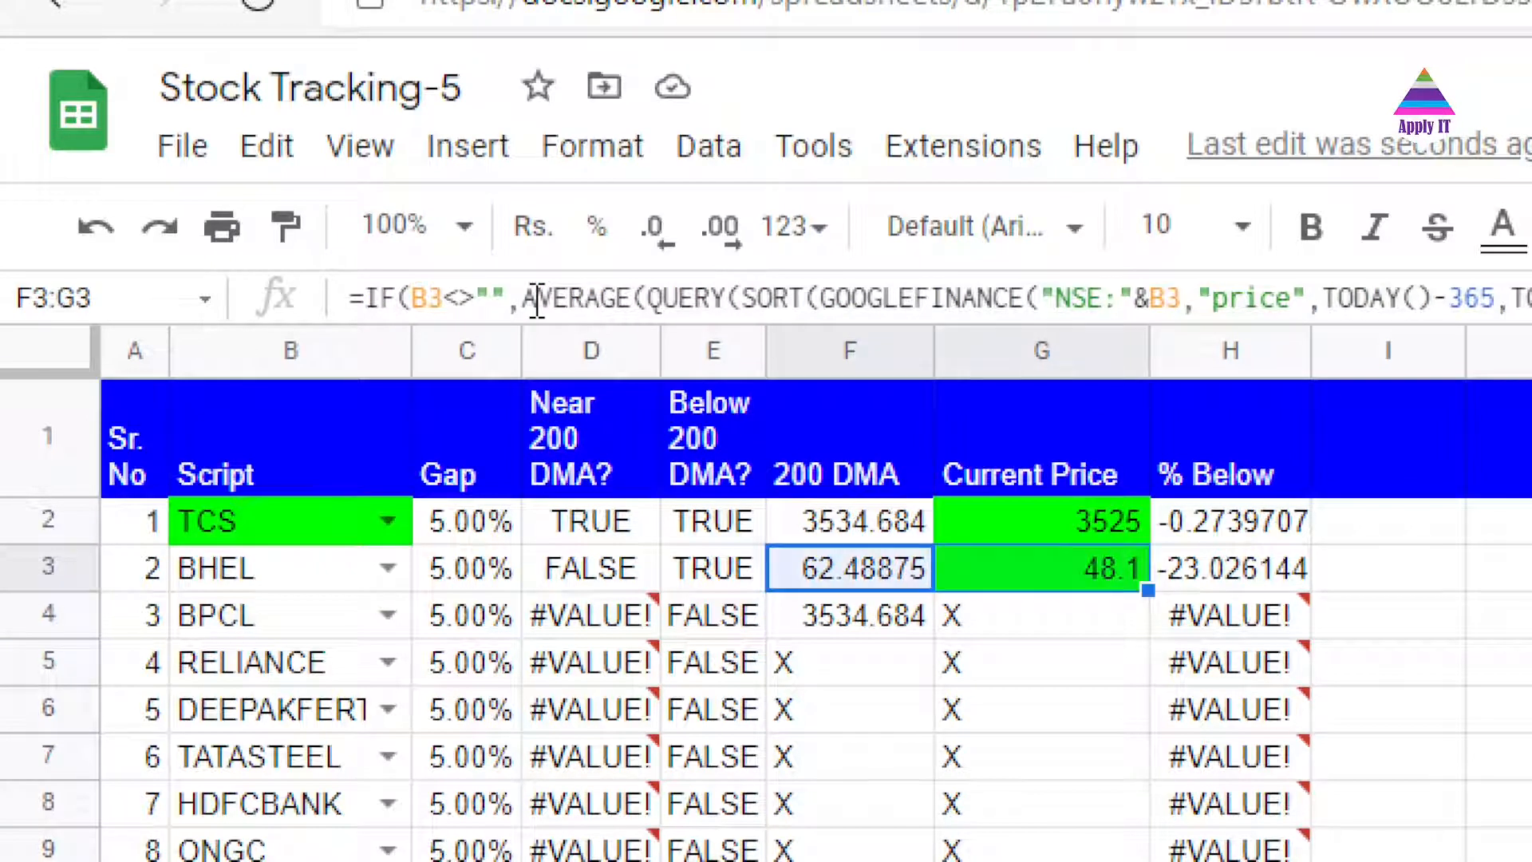
pyautogui.hotkey('ctrl', 'c')
pyautogui.press('Down')
pyautogui.hotkey('ctrl', 'shift', 'Down')
pyautogui.hotkey('ctrl', 'v')
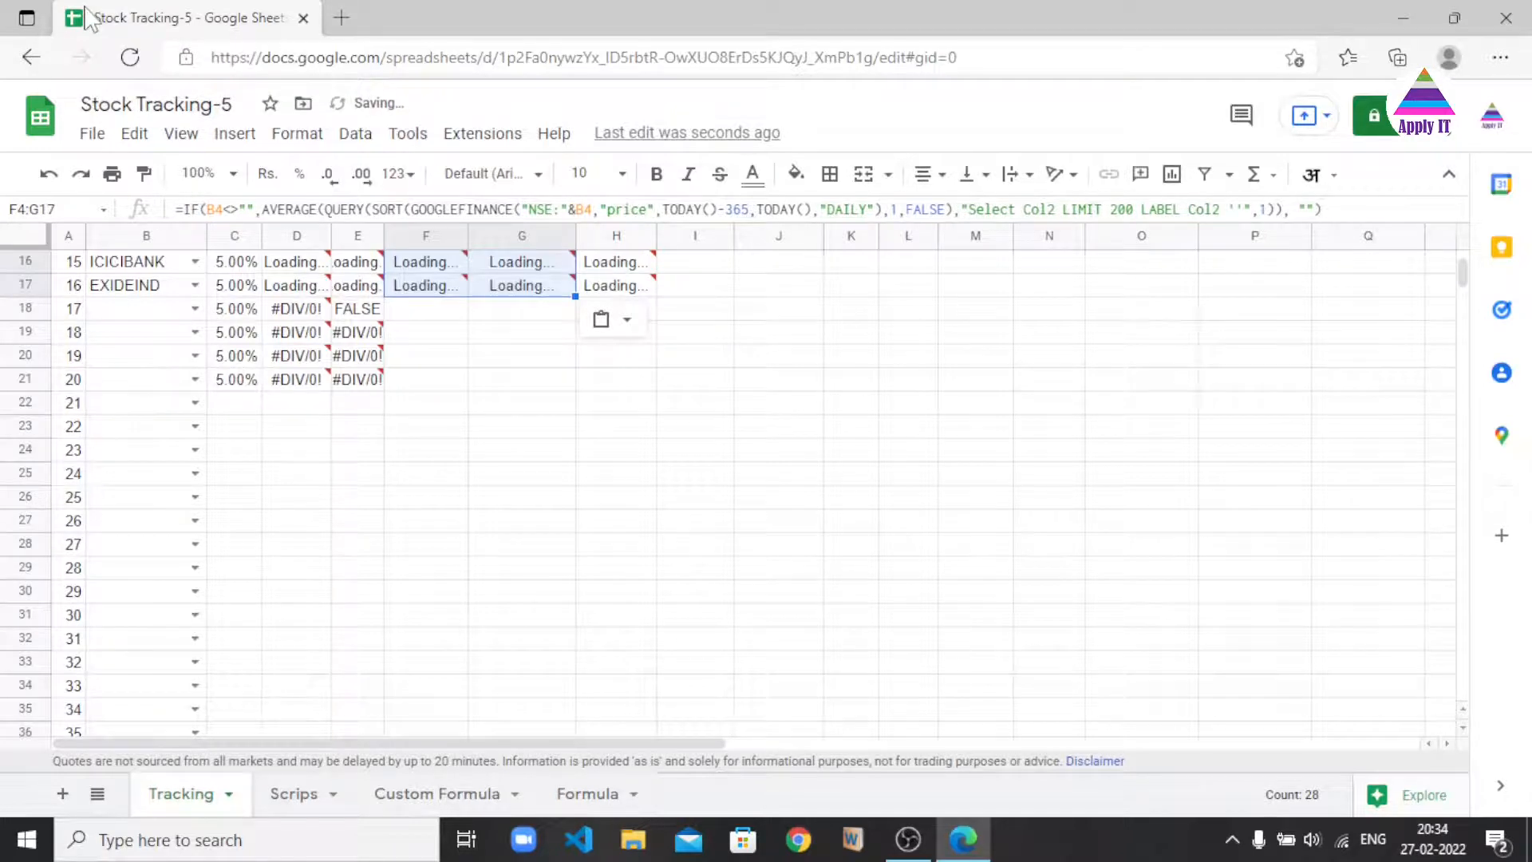
pyautogui.press('Up')
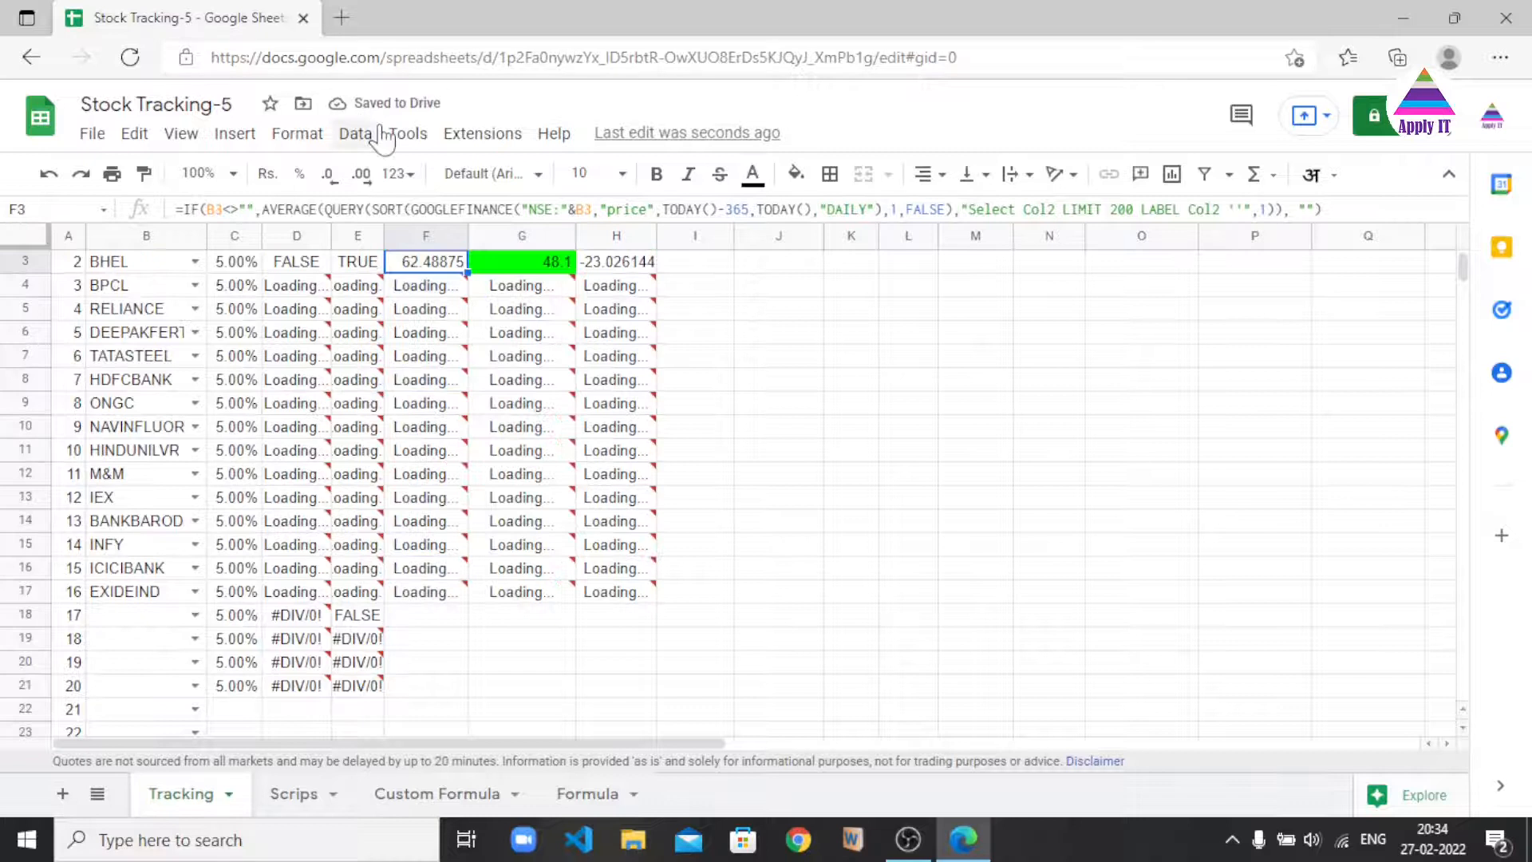
pyautogui.moveTo(621, 440)
pyautogui.scroll(2, 621, 441)
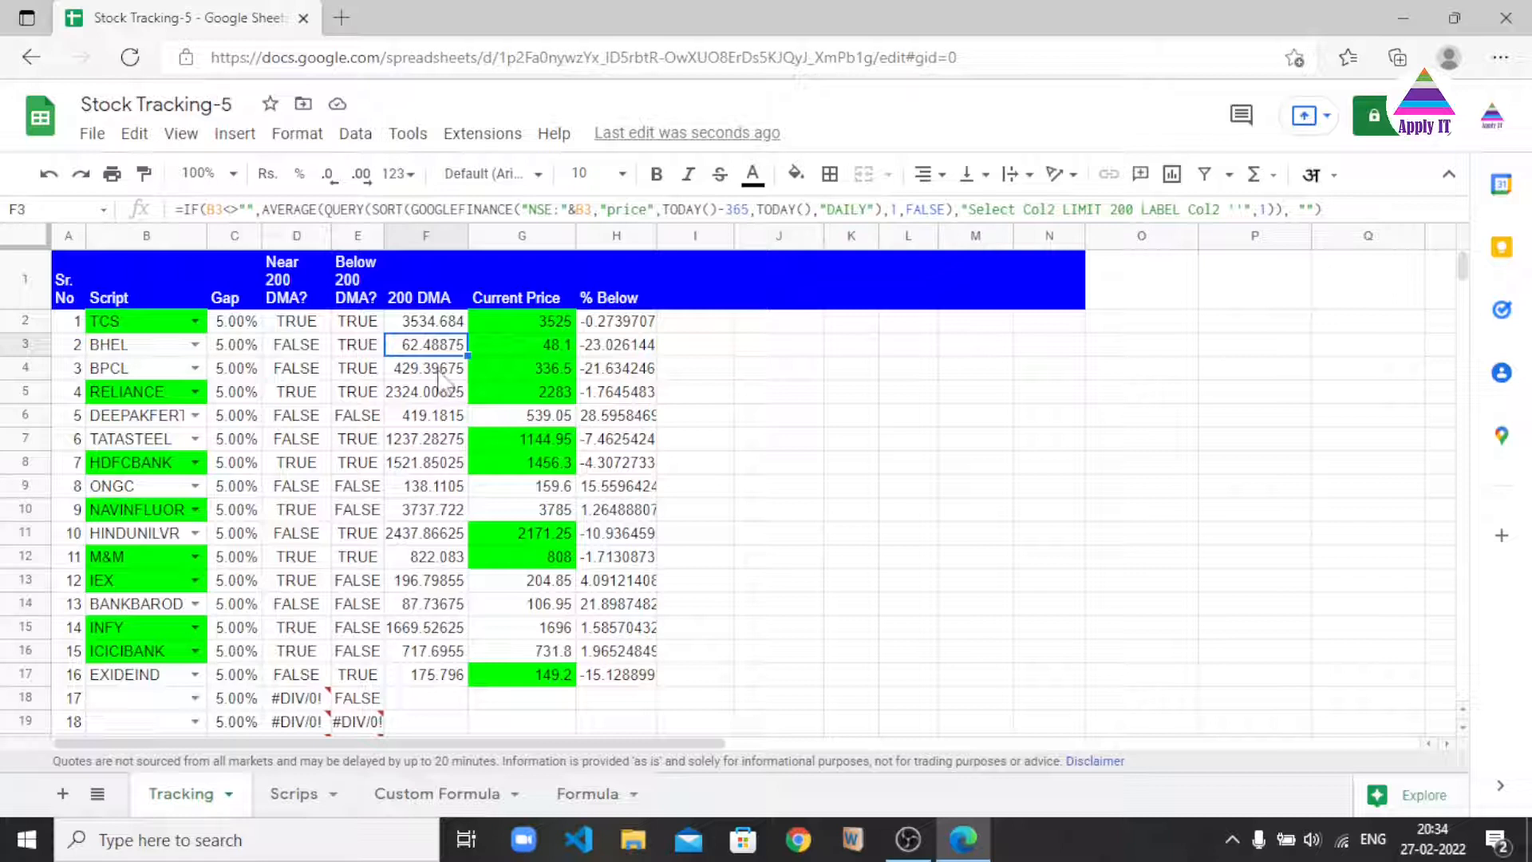
# Review the Formula sheet's GOOGLEFINANCE data and the Custom Formula sheet's calculation, and return to the Tracking sheet
pyautogui.click(604, 800)
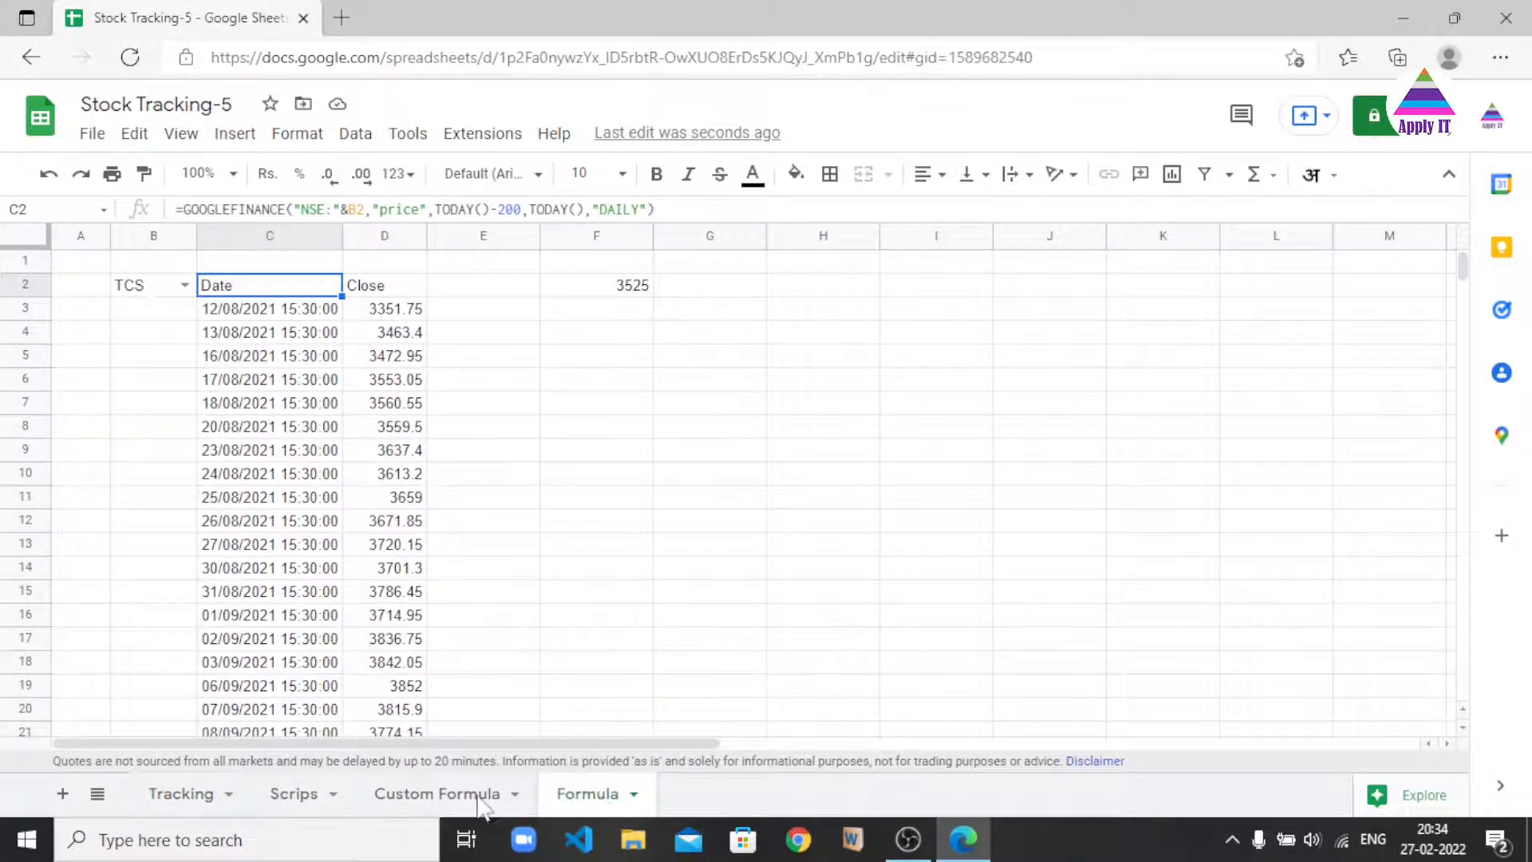
pyautogui.click(436, 806)
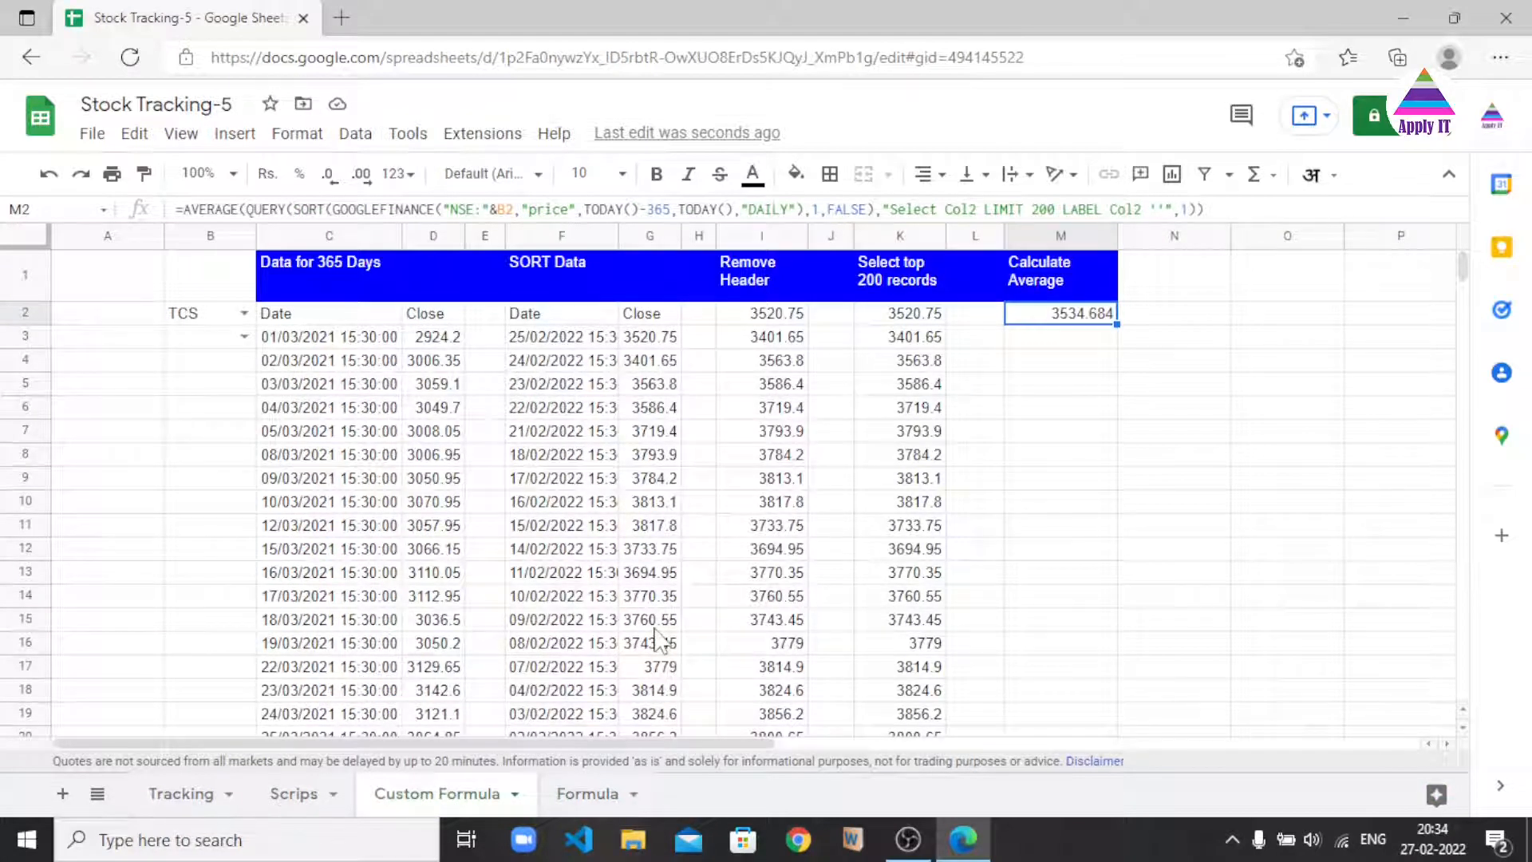
pyautogui.click(205, 798)
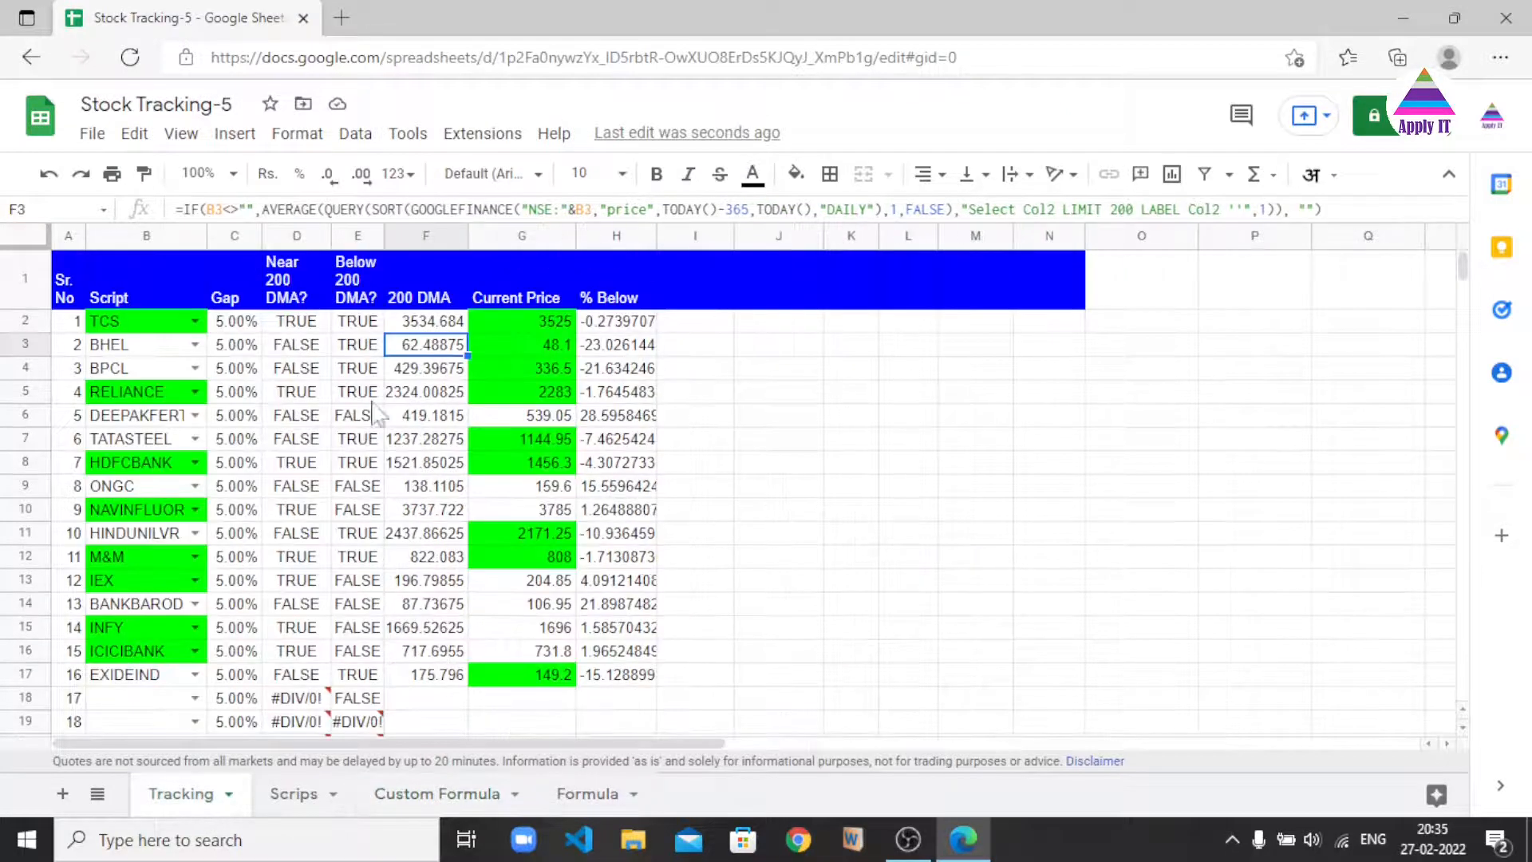
# Step through the 200 DMA formulas from BPCL in F4 down the listed scripts and back up to the column header
pyautogui.click(408, 365)
pyautogui.hotkey('shift', 'Right')
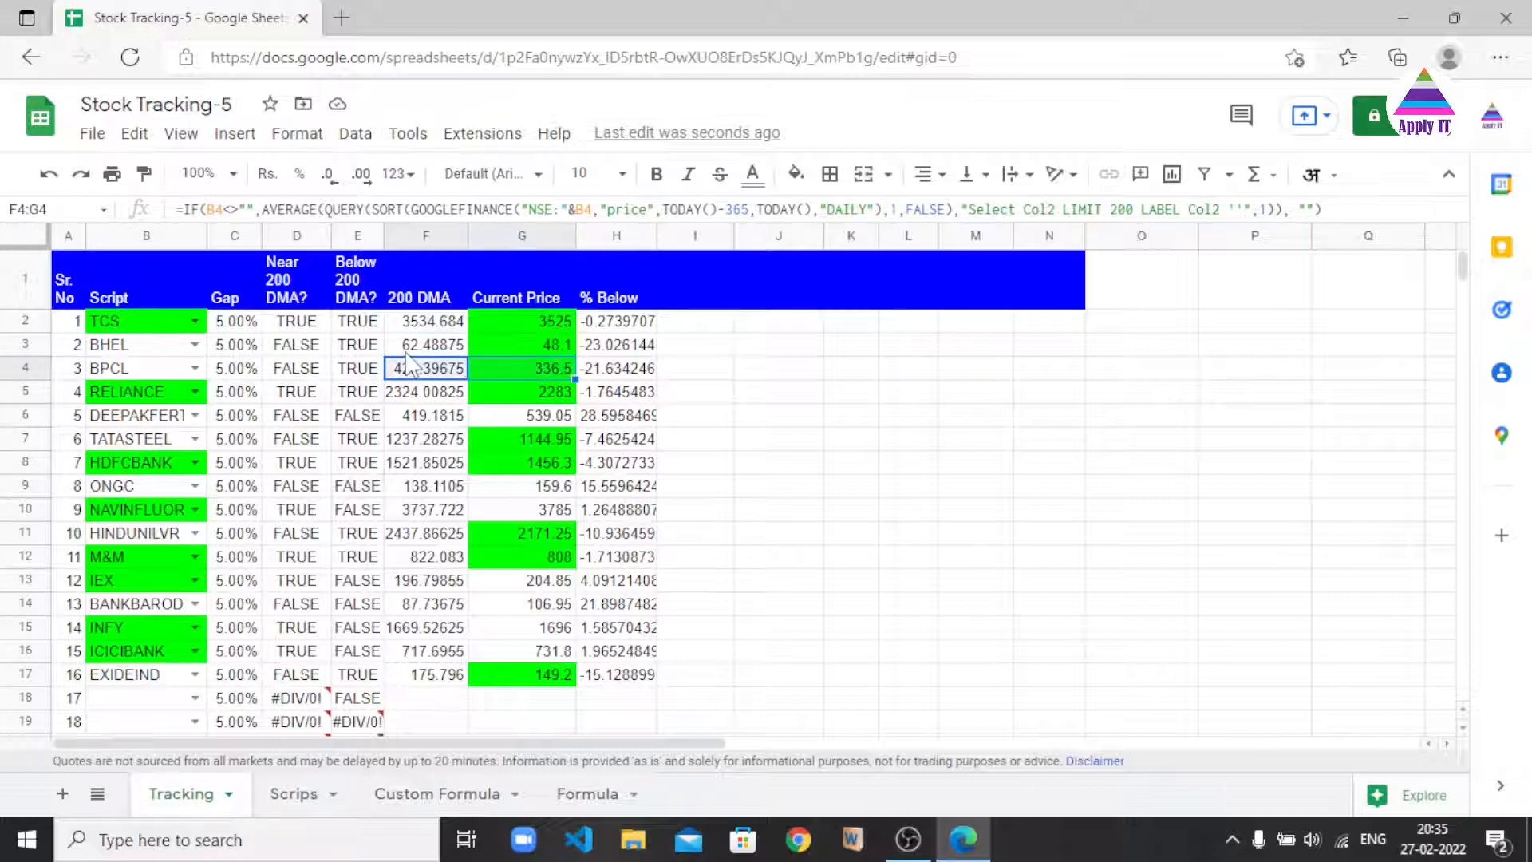
pyautogui.press('Down')
pyautogui.press('Down')
pyautogui.press('Down')
pyautogui.press('Down')
pyautogui.press('Down')
pyautogui.press('Down')
pyautogui.press('Down')
pyautogui.press('Down')
pyautogui.press('Down')
pyautogui.press('Down')
pyautogui.press('Down')
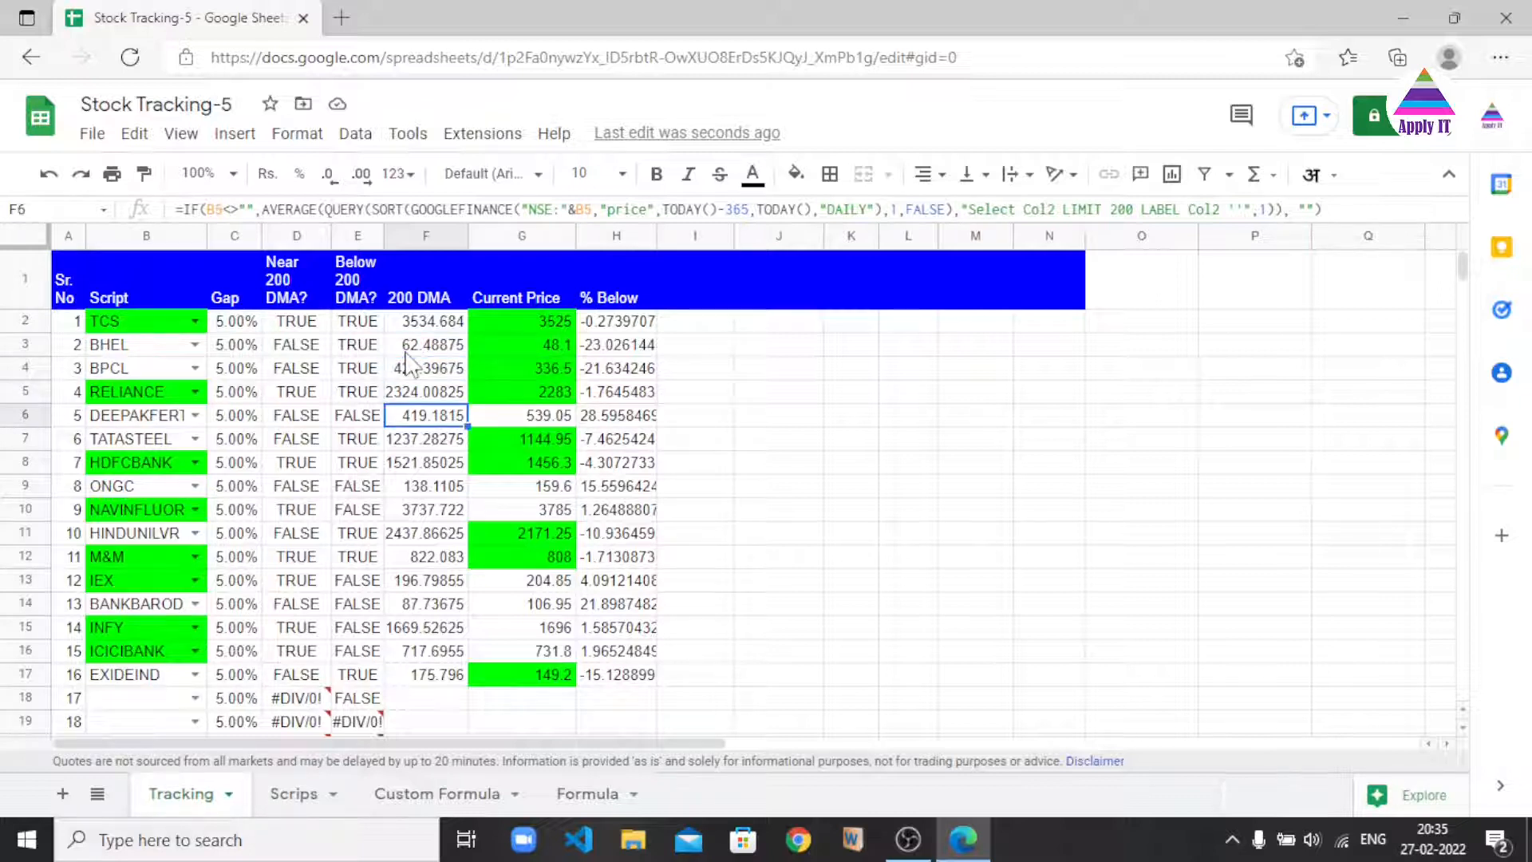
pyautogui.press('Down')
pyautogui.press('Down')
pyautogui.press('Down')
pyautogui.press('Up')
pyautogui.press('Up')
pyautogui.press('Up')
pyautogui.press('Up')
pyautogui.press('Up')
pyautogui.press('Up')
pyautogui.press('Up')
pyautogui.press('Up')
pyautogui.press('Up')
pyautogui.press('Up')
pyautogui.press('Up')
pyautogui.press('Up')
pyautogui.press('Up')
pyautogui.press('Up')
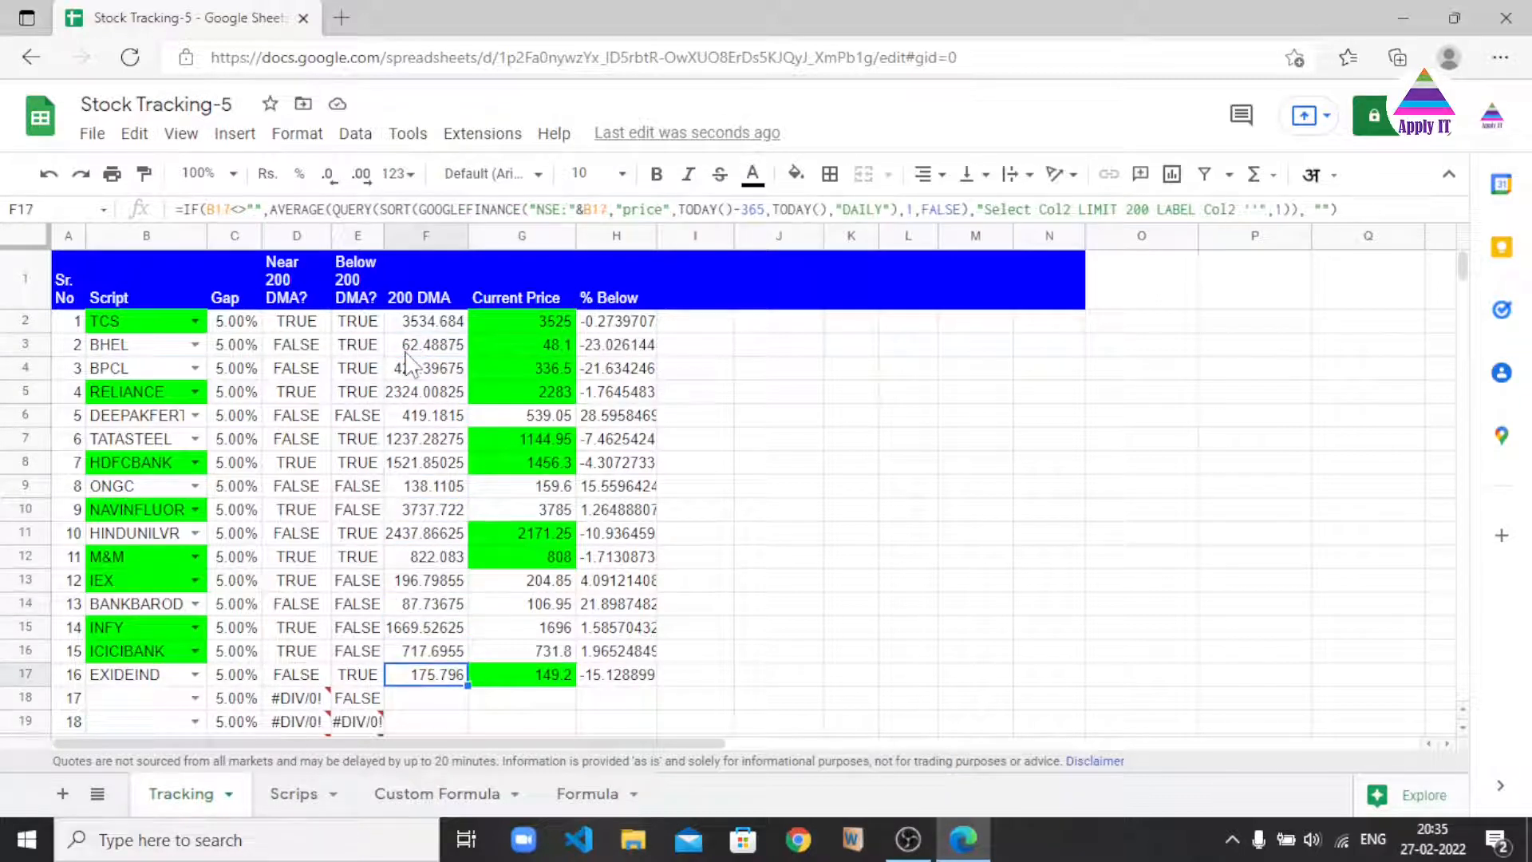
pyautogui.press('Up')
pyautogui.press('Up')
pyautogui.press('Up')
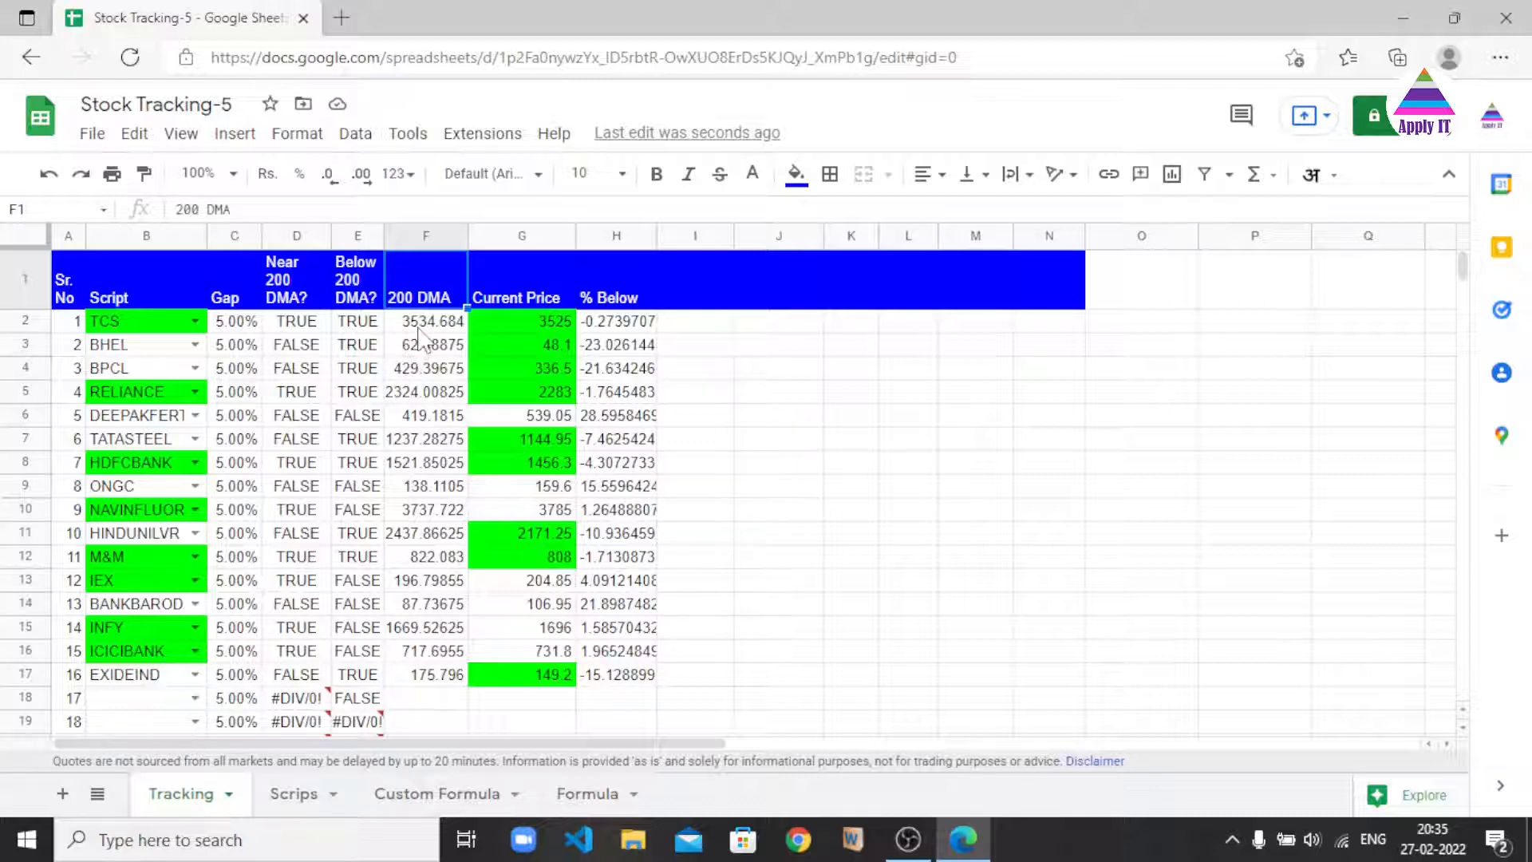
# Inspect the TCS formulas for 200 DMA in F2 and Current Price in G2, leaving both unchanged
pyautogui.click(419, 328)
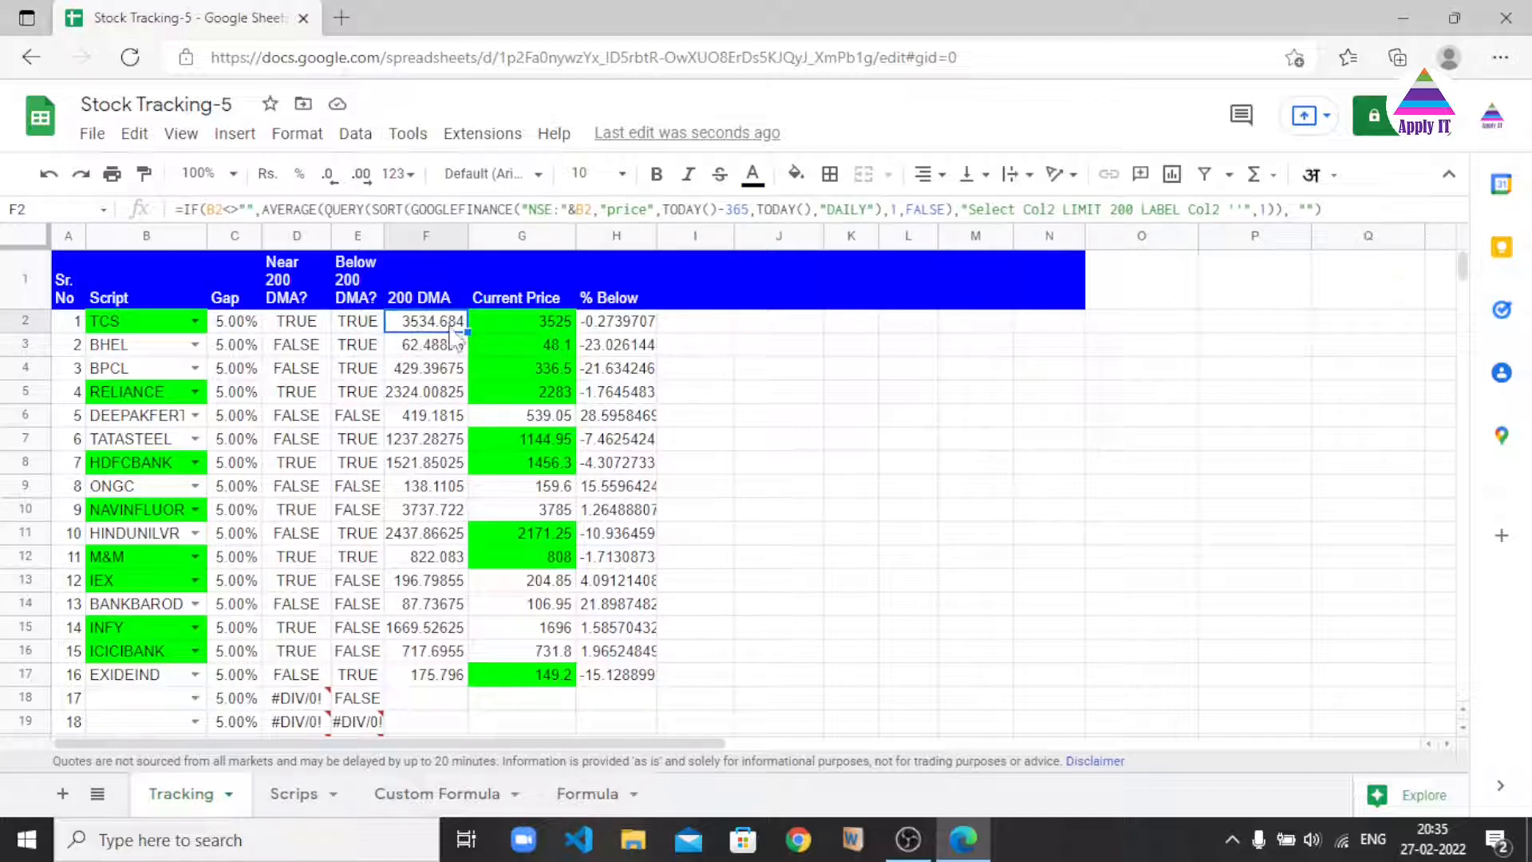
pyautogui.click(498, 321)
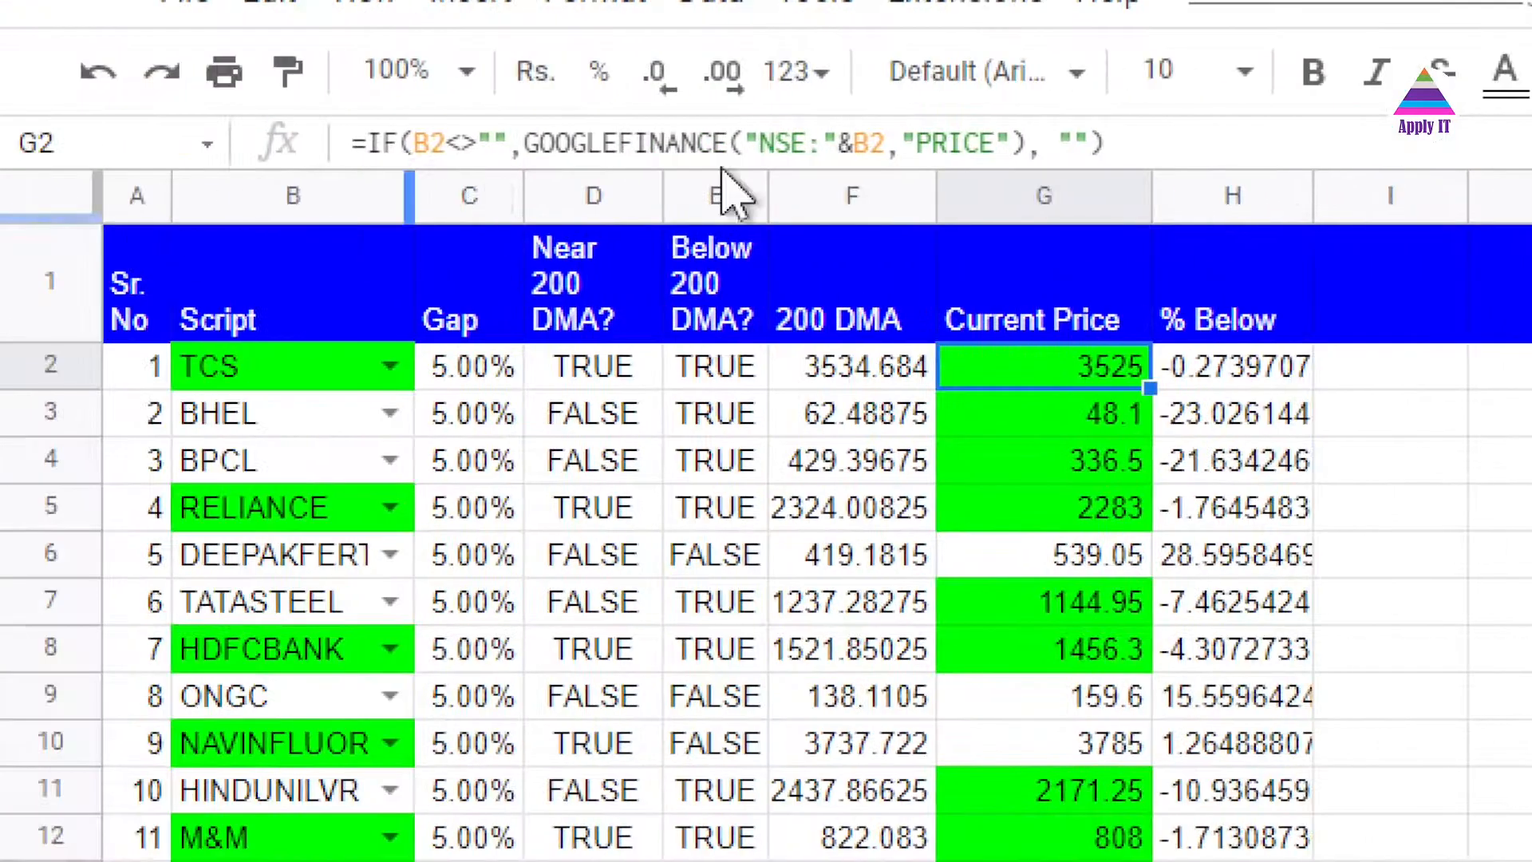
pyautogui.click(1188, 144)
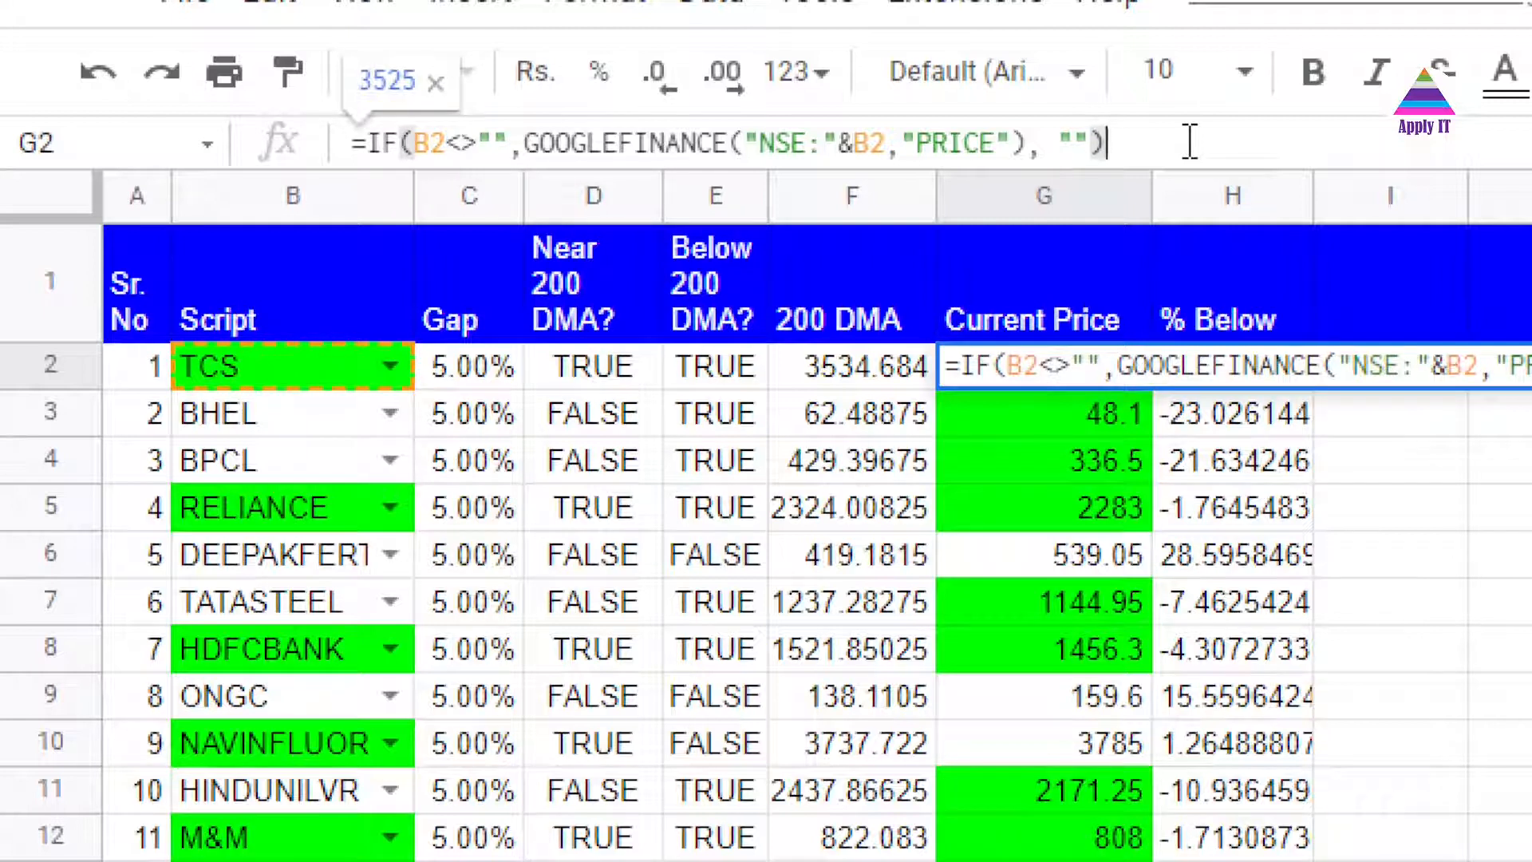
pyautogui.press('Escape')
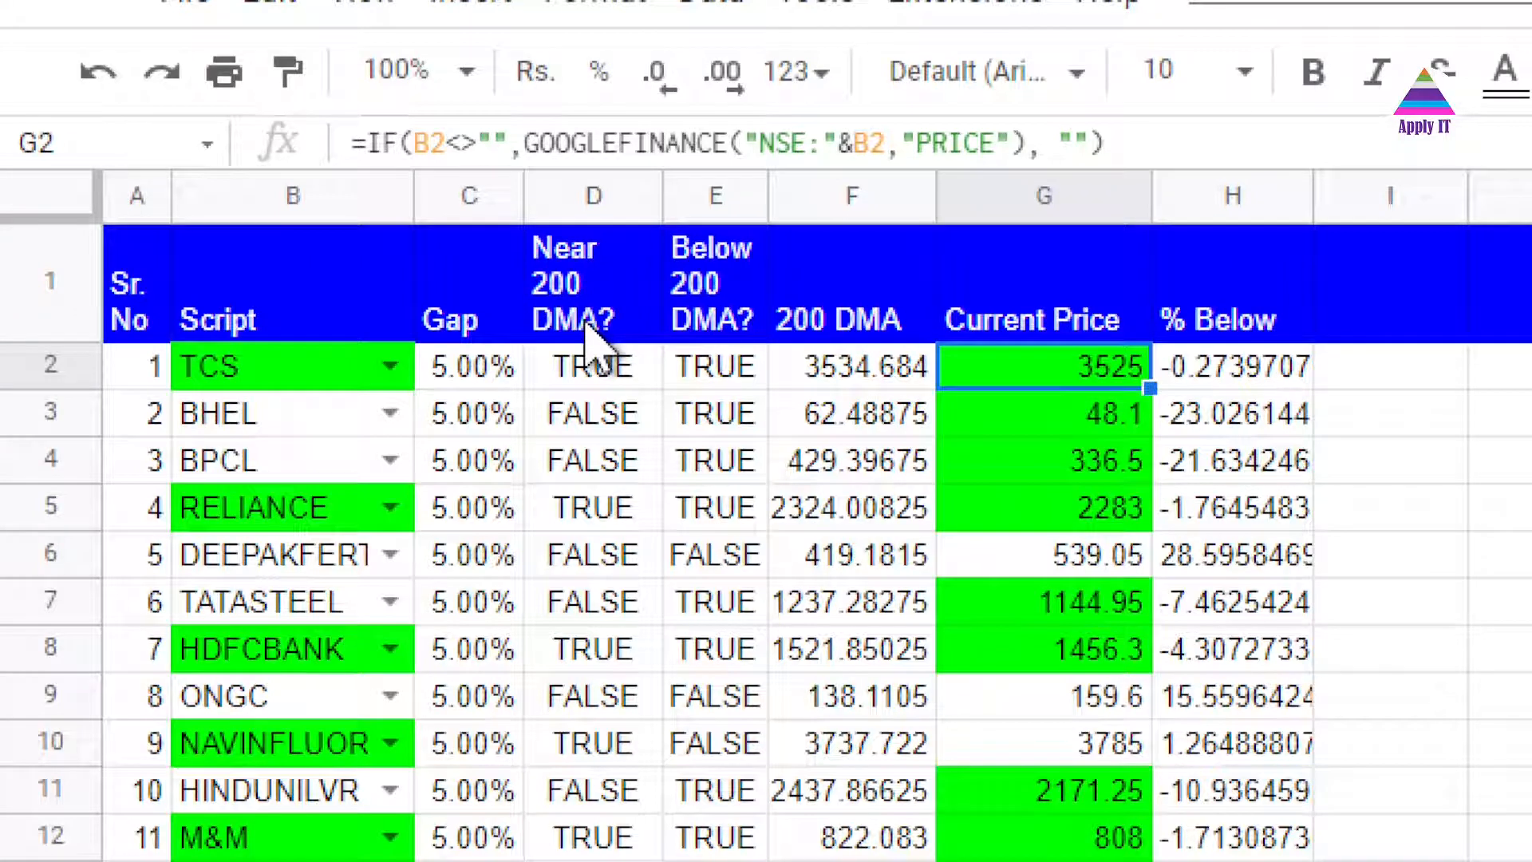
# Examine the Near 200 DMA? formula in D2 together with the Gap percentage in C2 that it is compared against
pyautogui.click(600, 380)
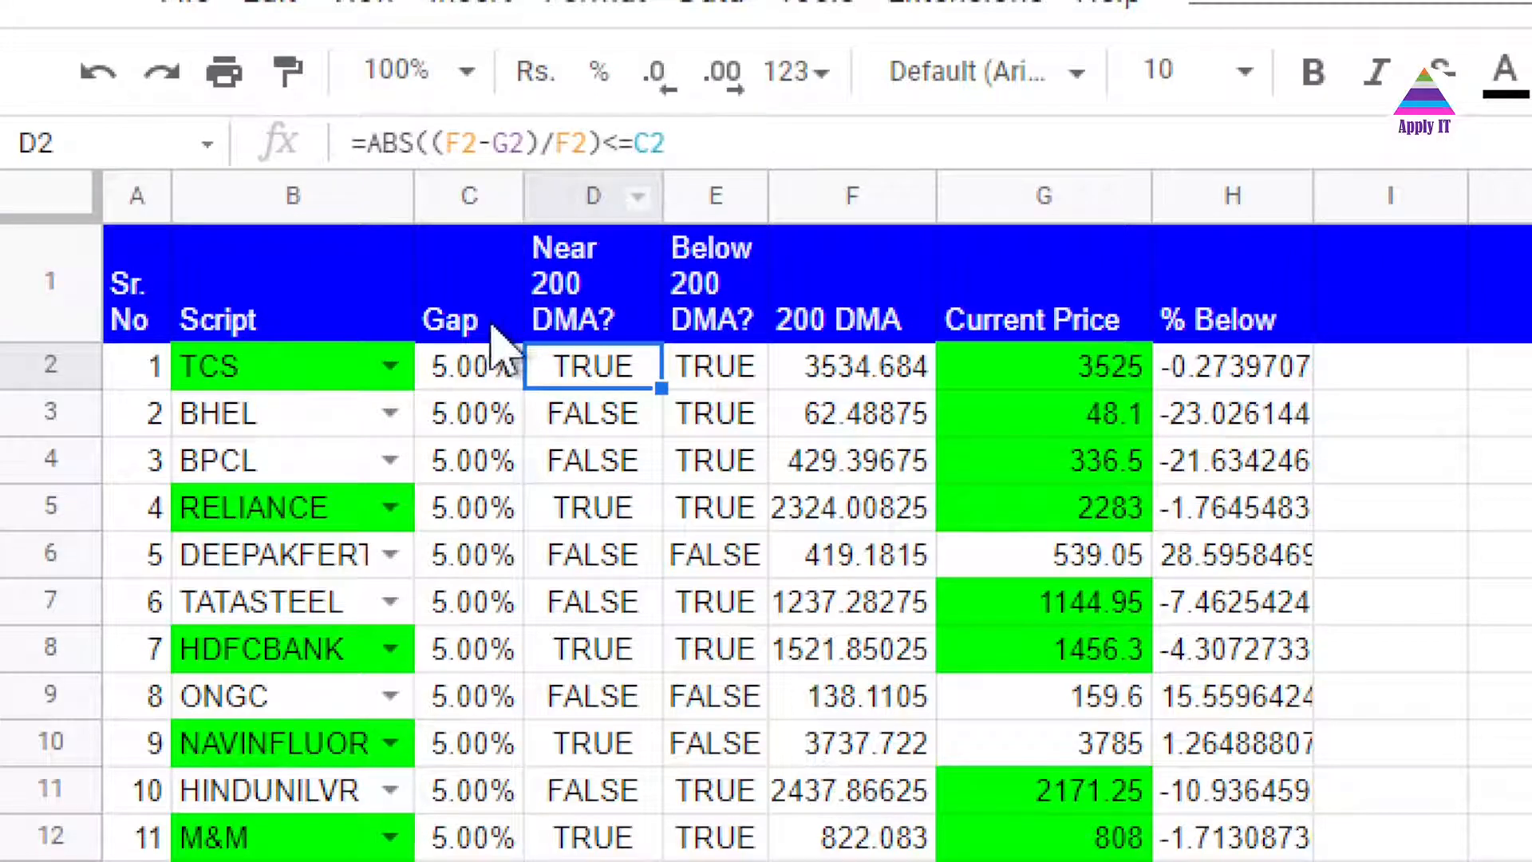
pyautogui.click(459, 375)
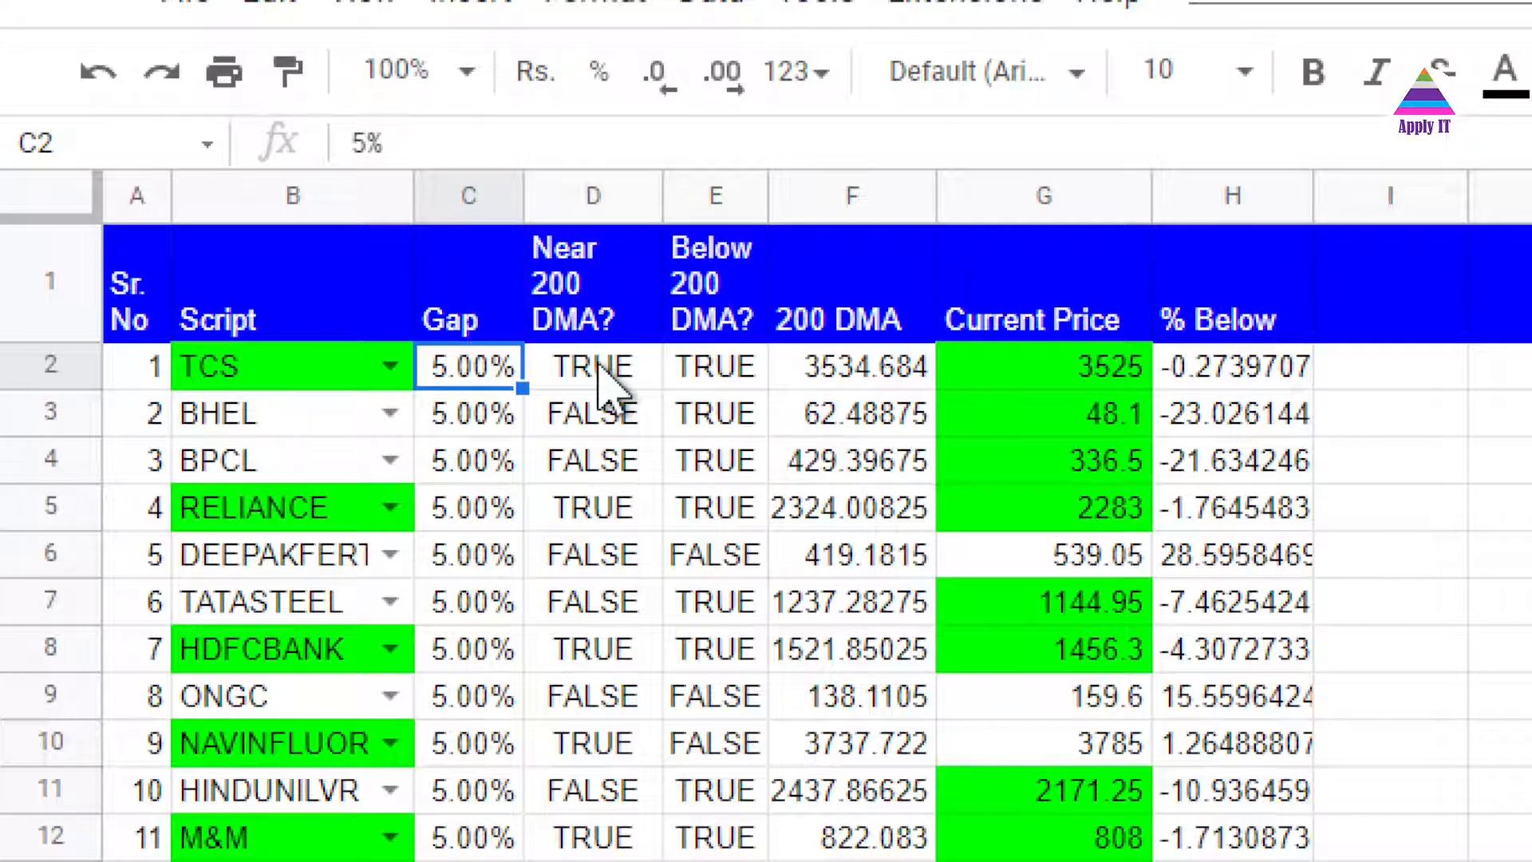
pyautogui.click(613, 381)
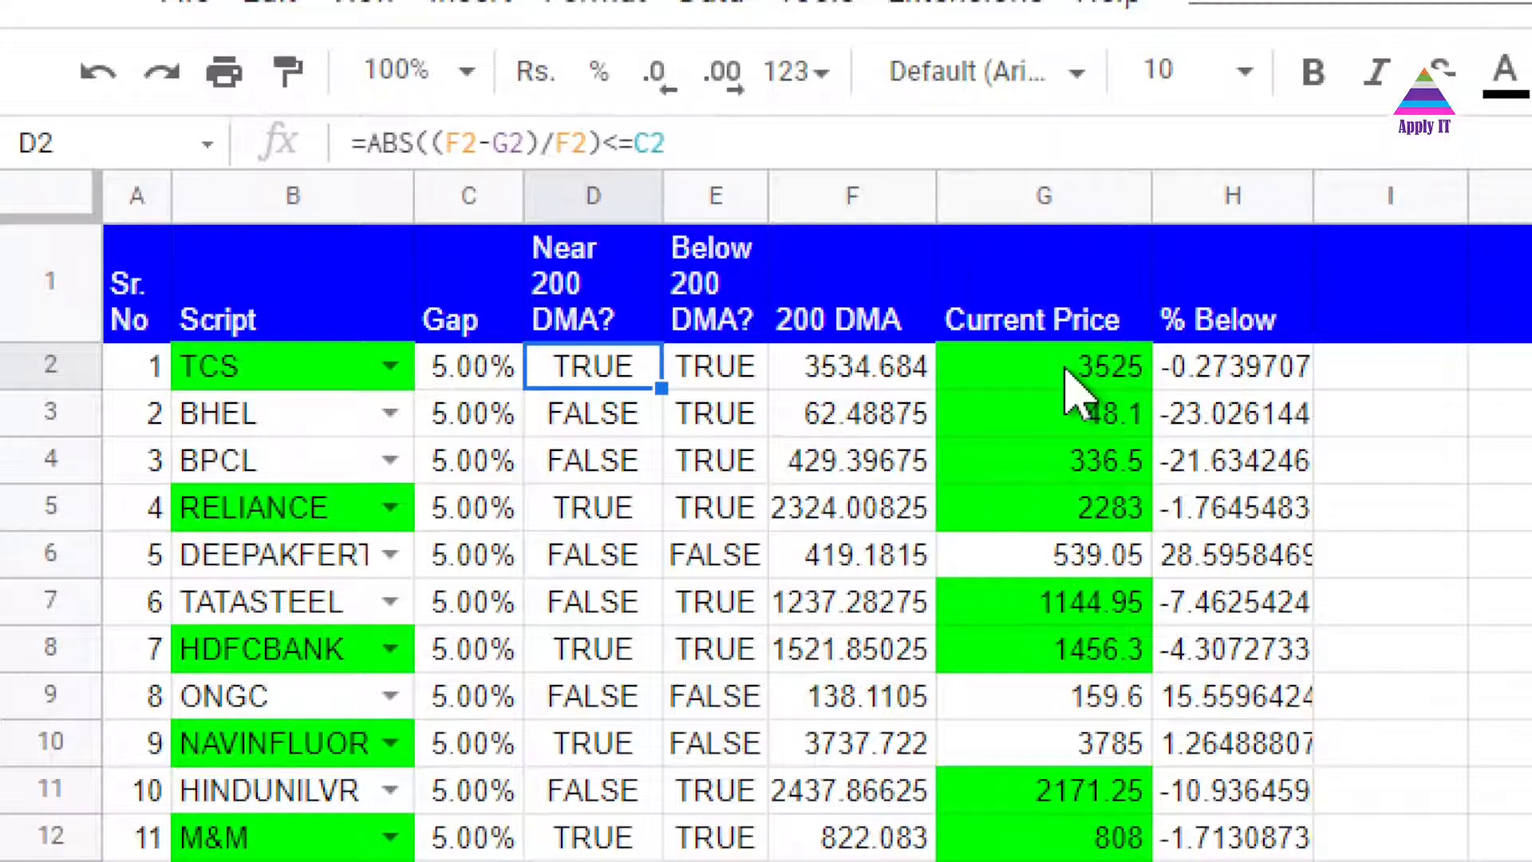
# Examine the Below 200 DMA? formula in E2 by comparing the Current Price in G2 with the 200 DMA in F2
pyautogui.click(722, 375)
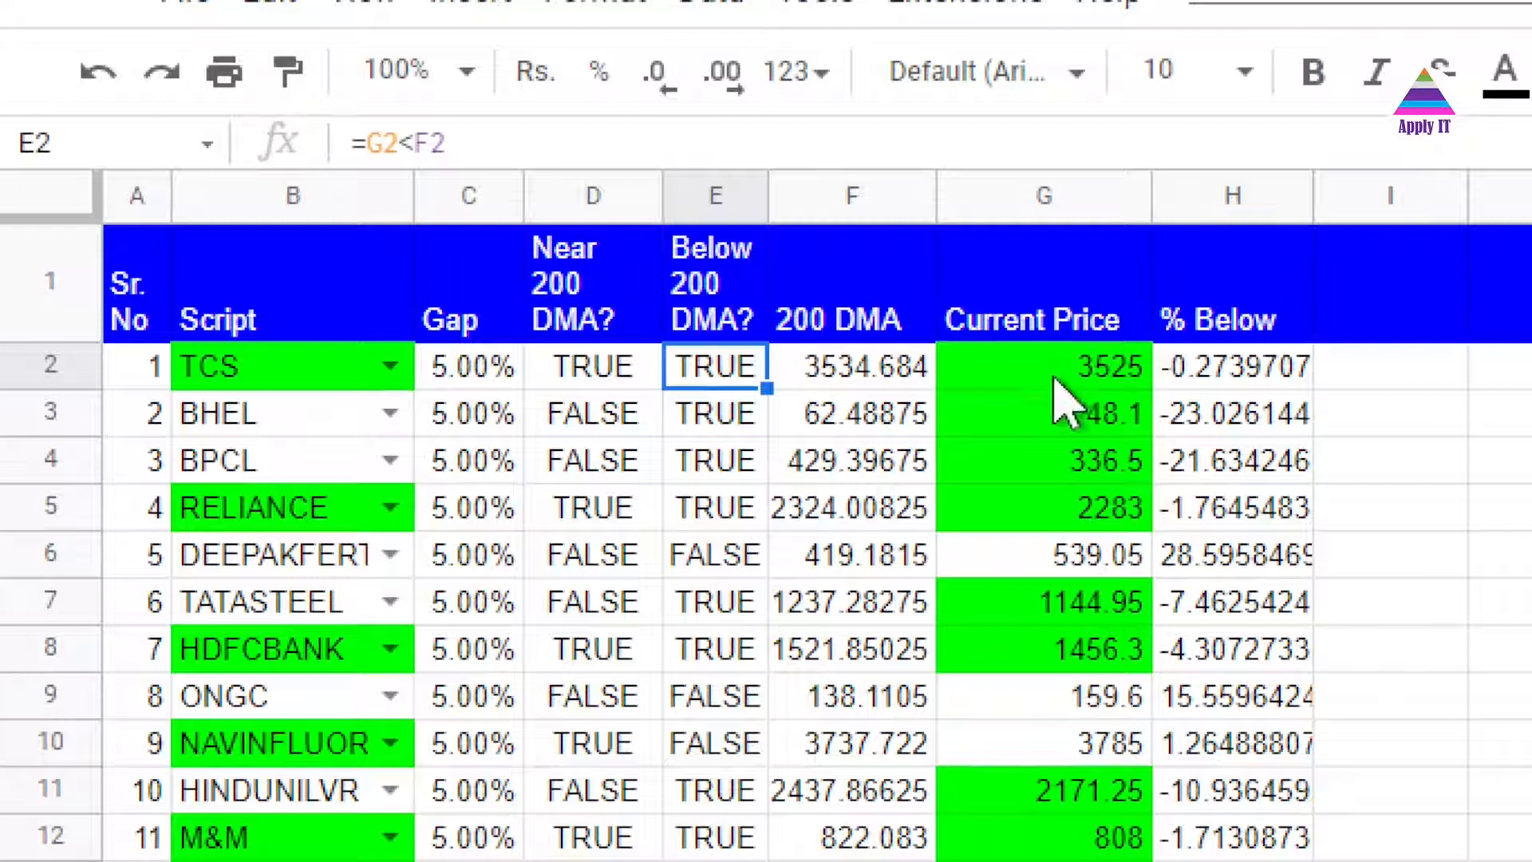
pyautogui.click(1077, 381)
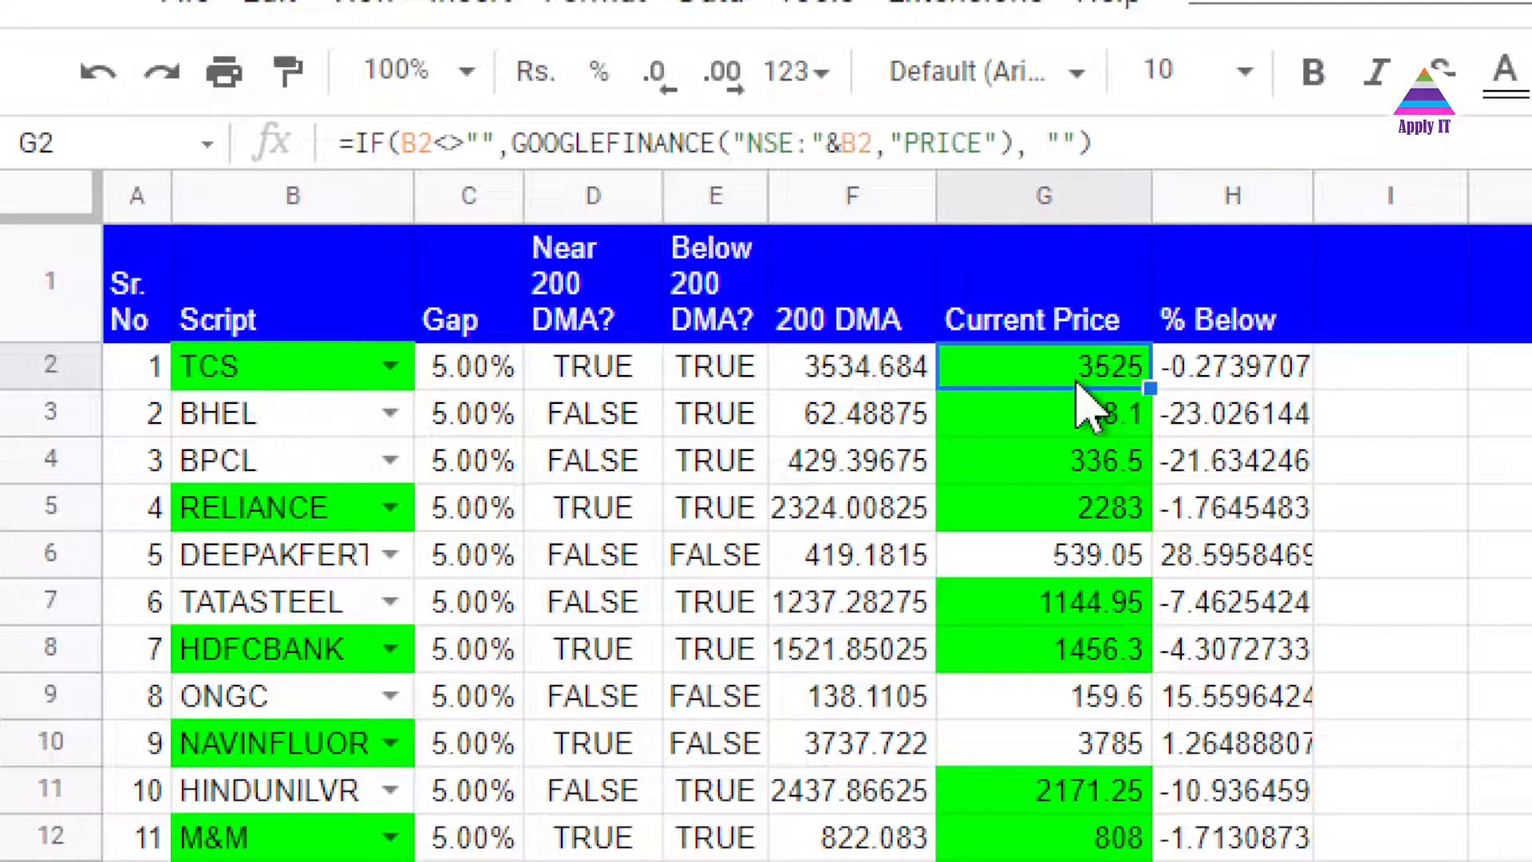
pyautogui.click(822, 375)
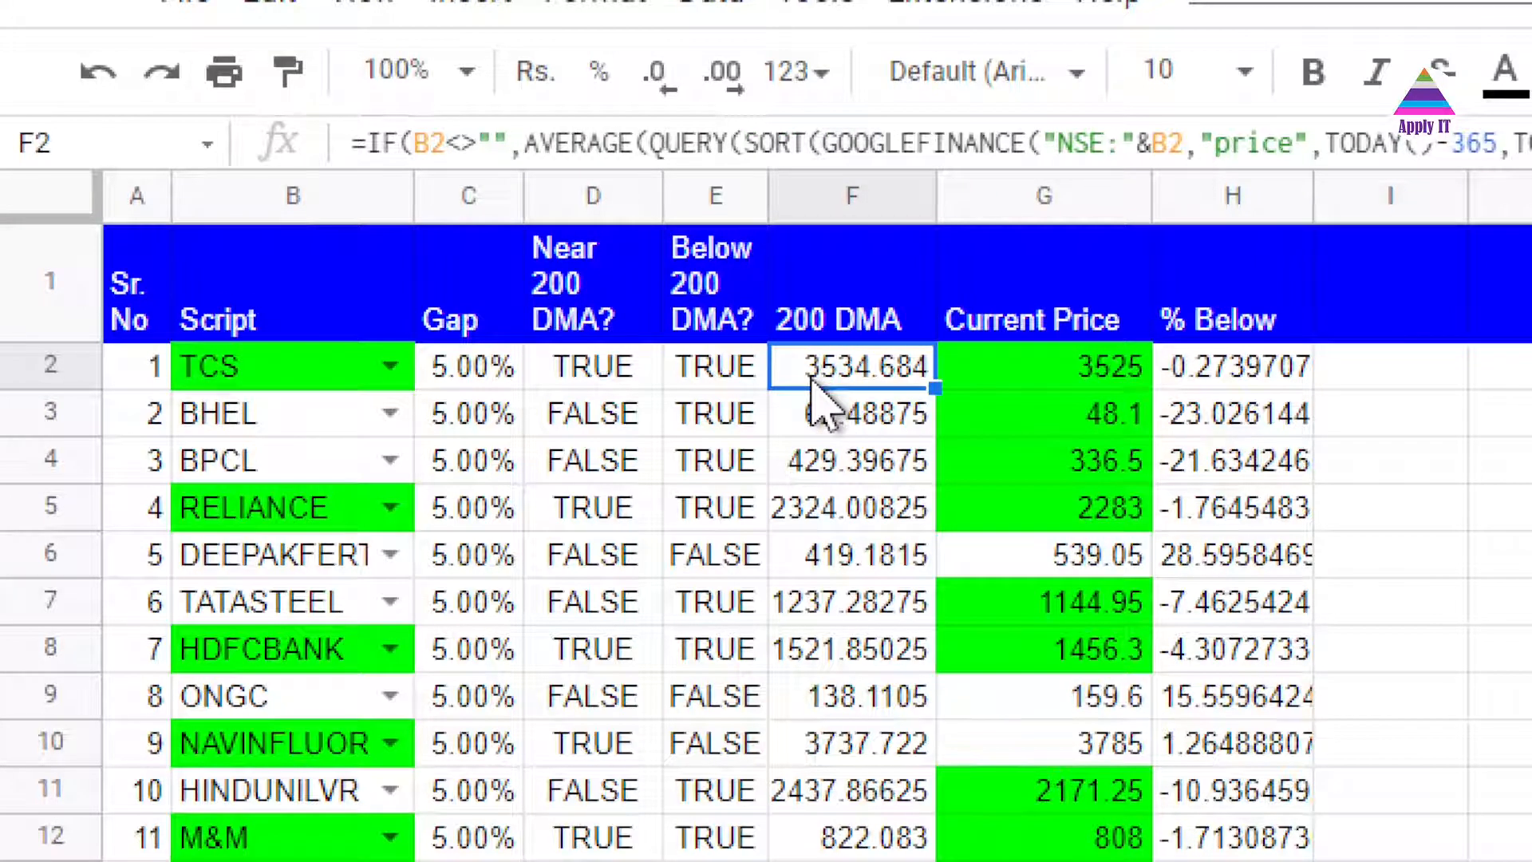
pyautogui.click(1107, 373)
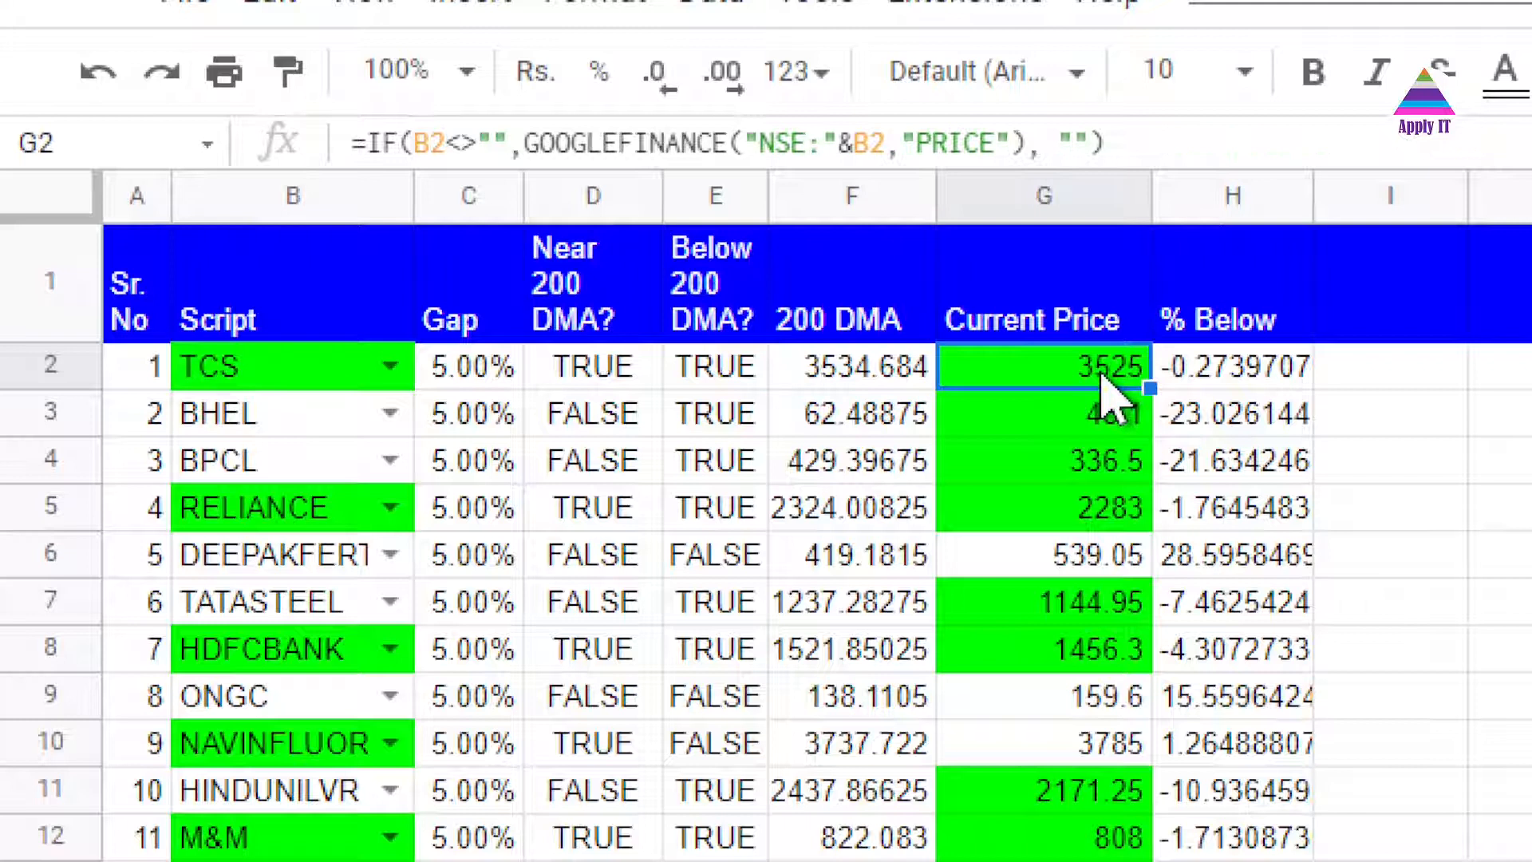
pyautogui.click(834, 377)
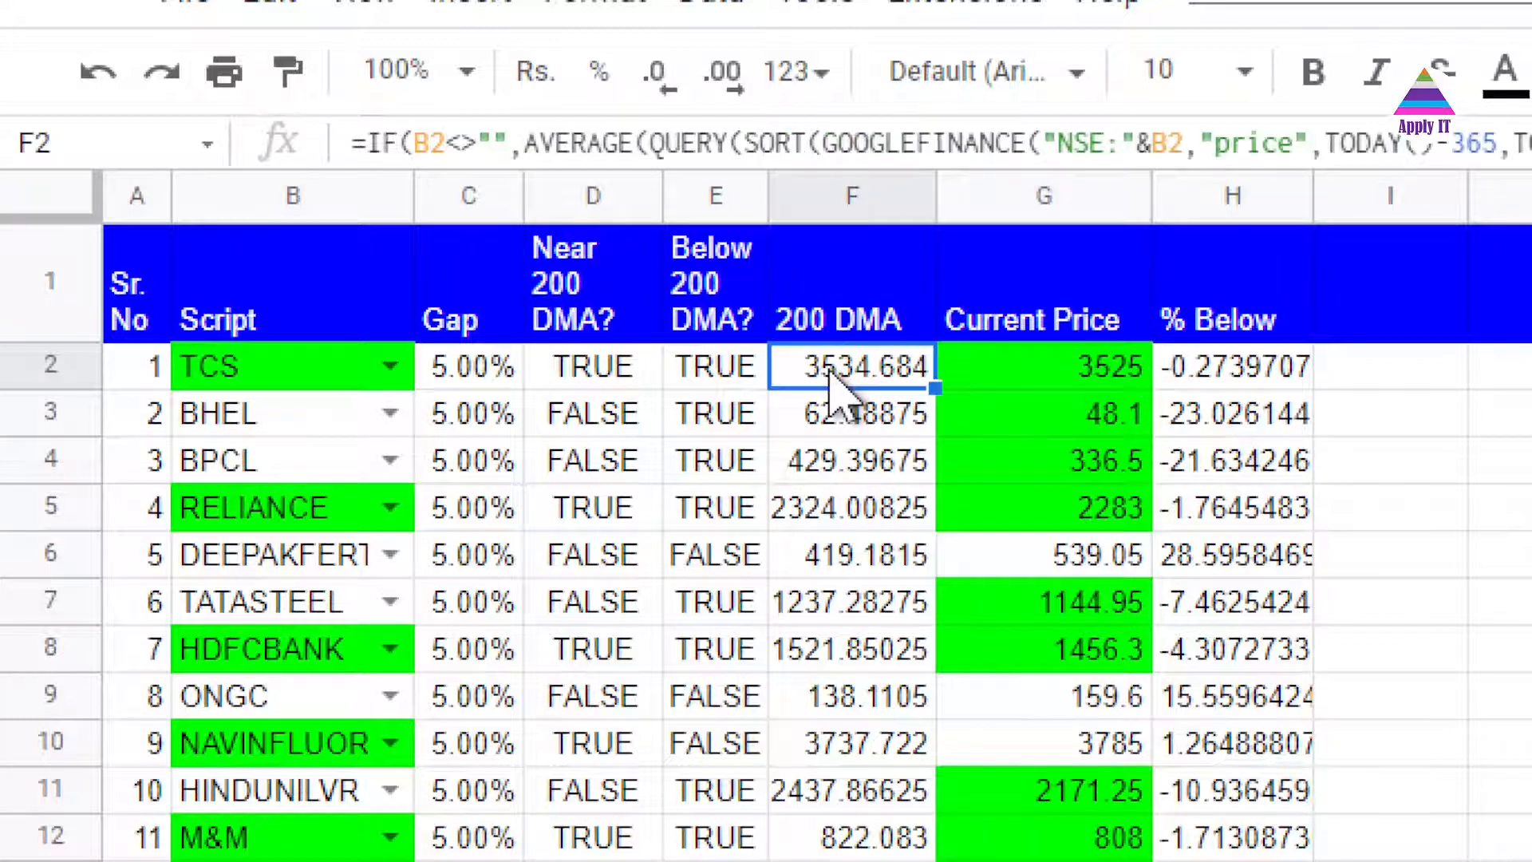
pyautogui.click(720, 389)
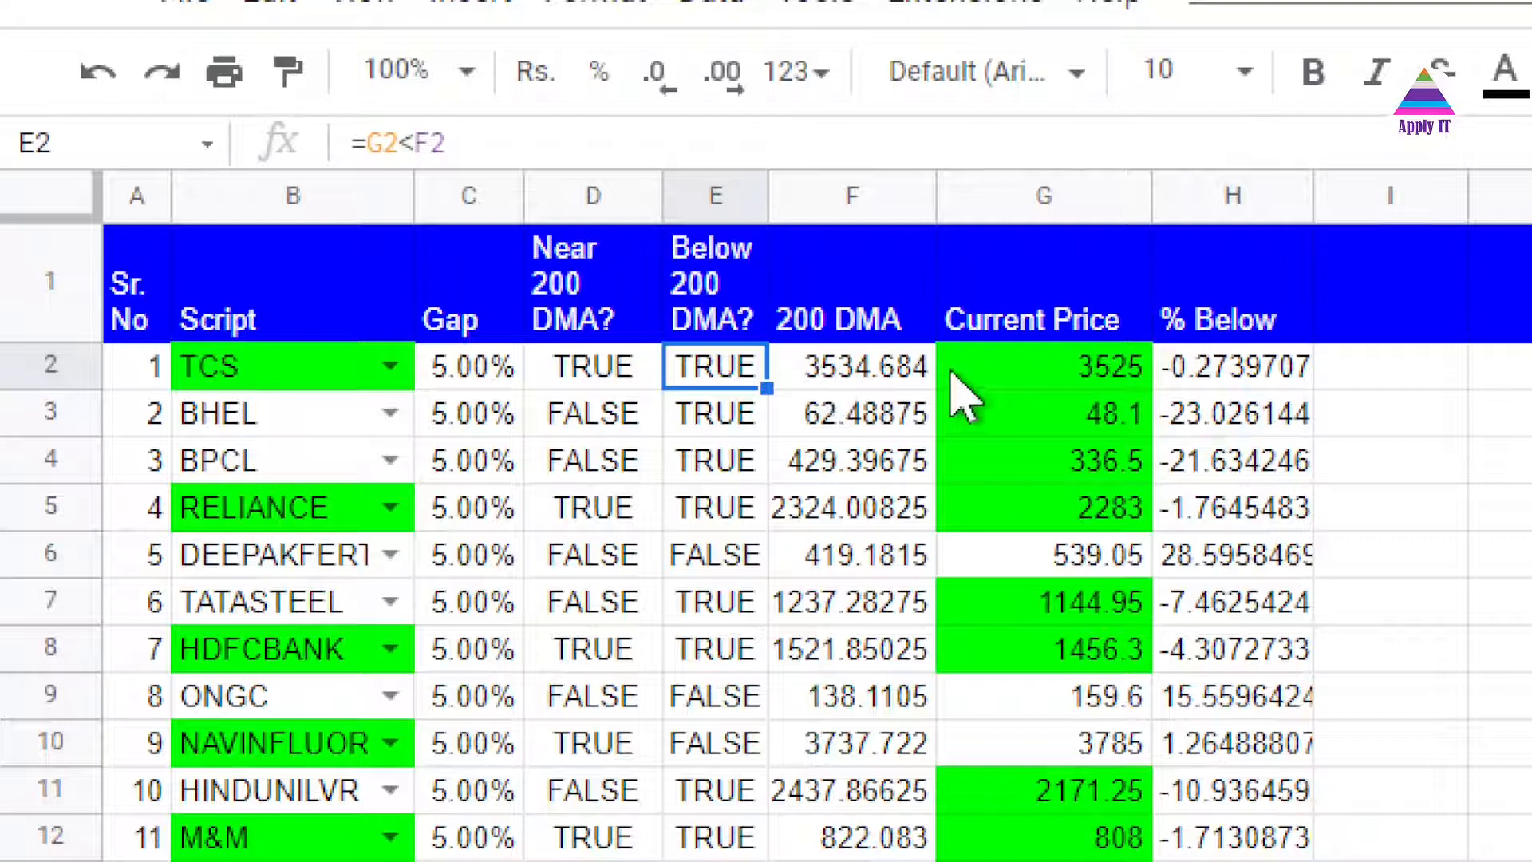
pyautogui.click(1001, 373)
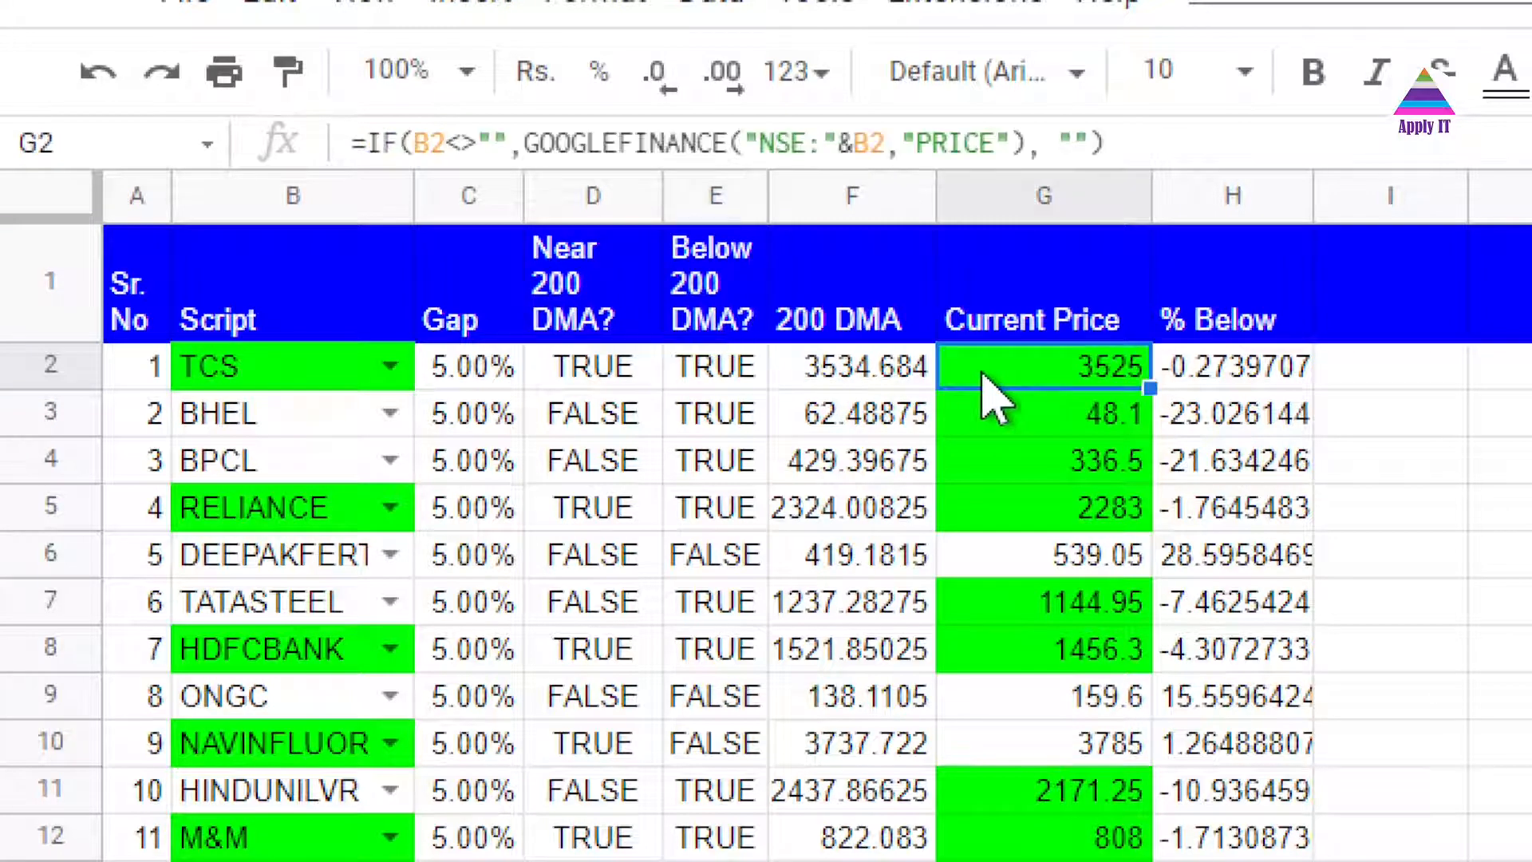
pyautogui.click(833, 374)
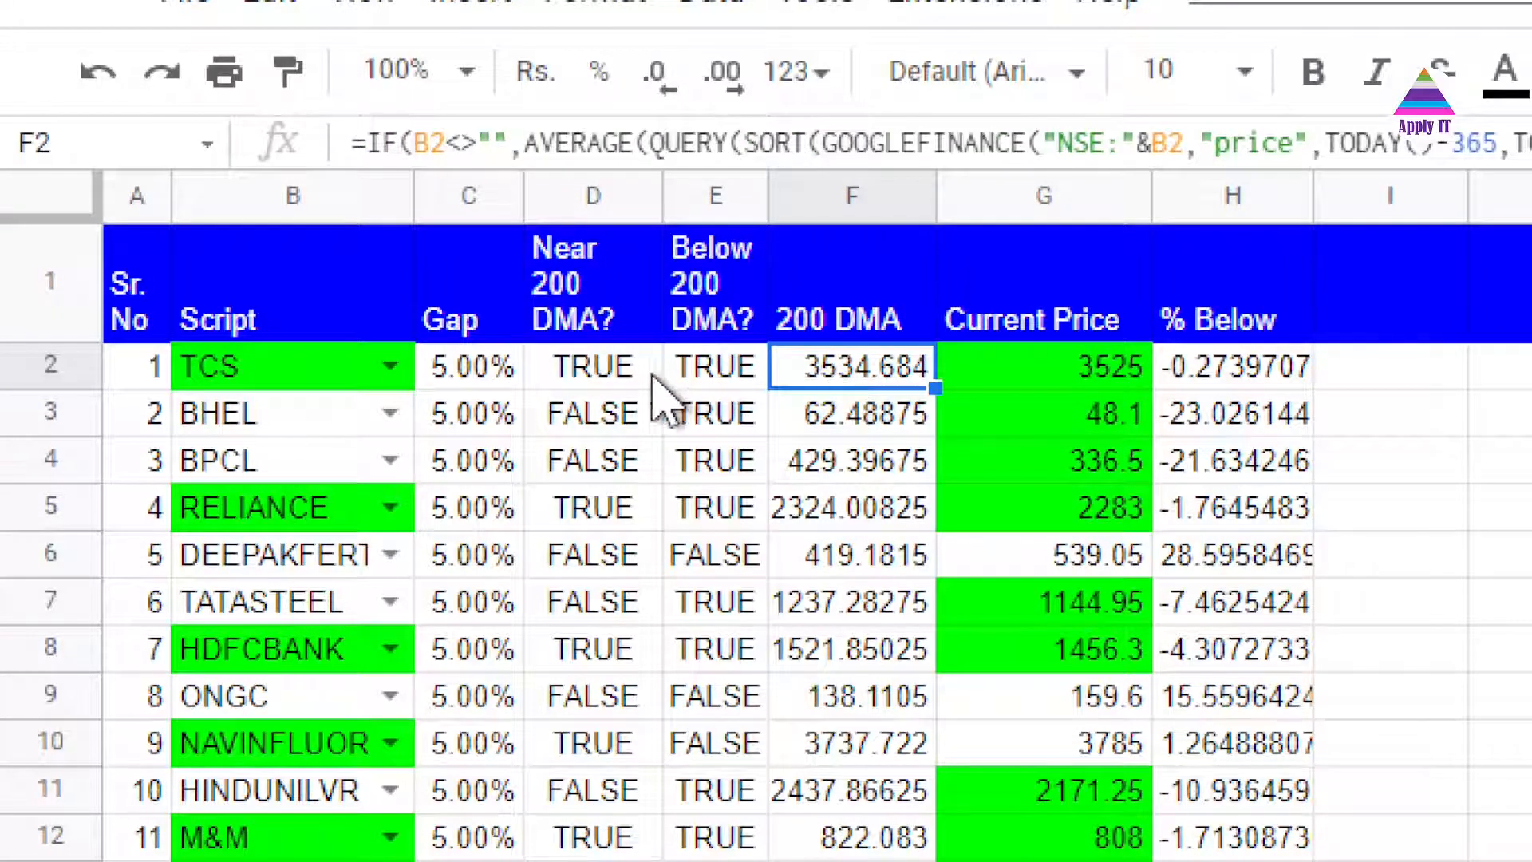
# Compare the Near 200 DMA? column with the Script column, and the Below 200 DMA? column with the Current Price column
pyautogui.click(608, 373)
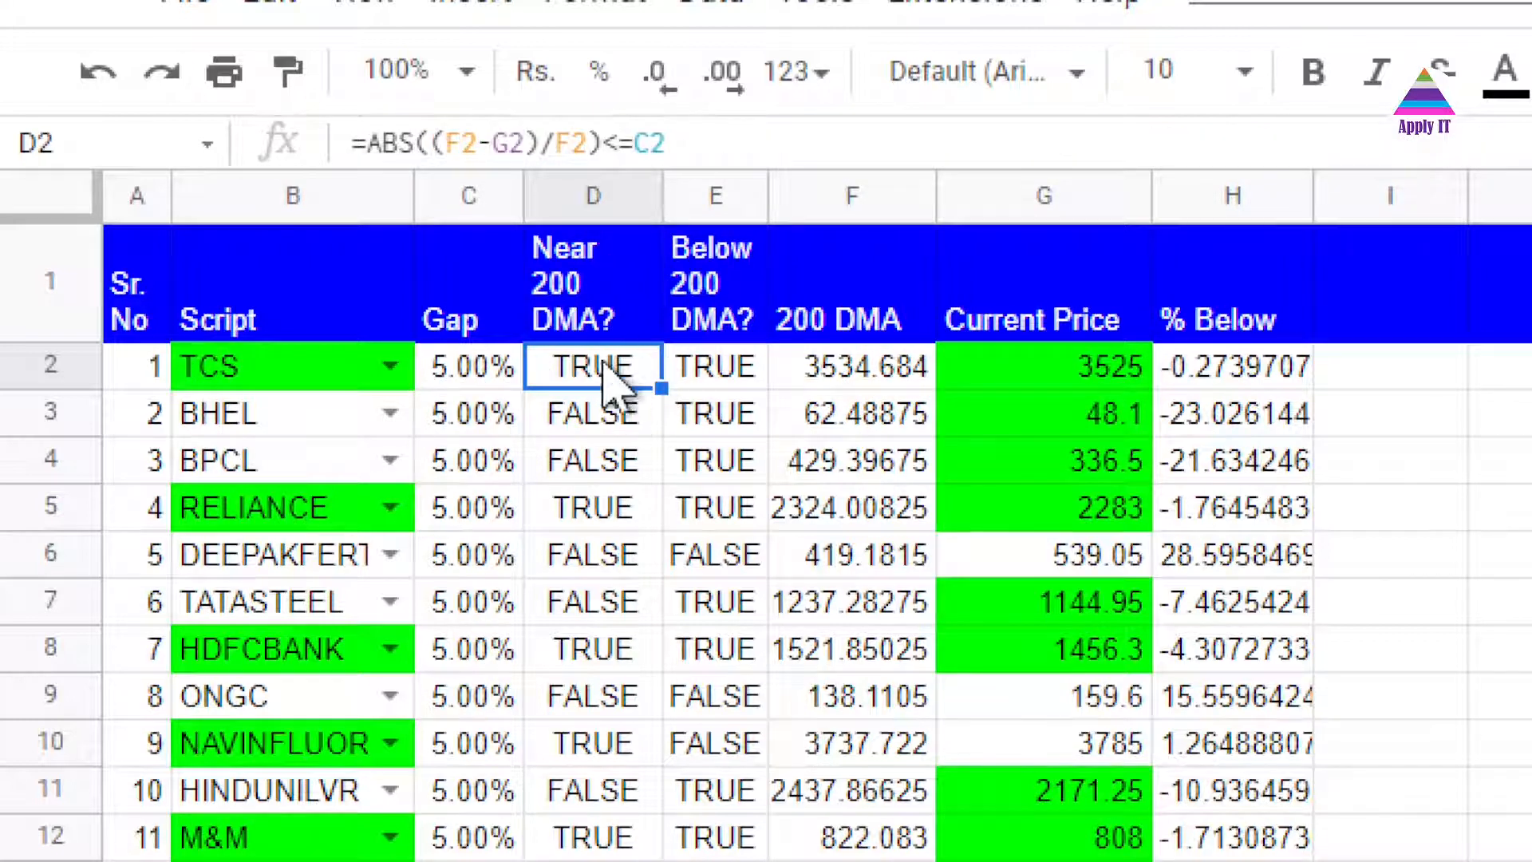
pyautogui.click(599, 201)
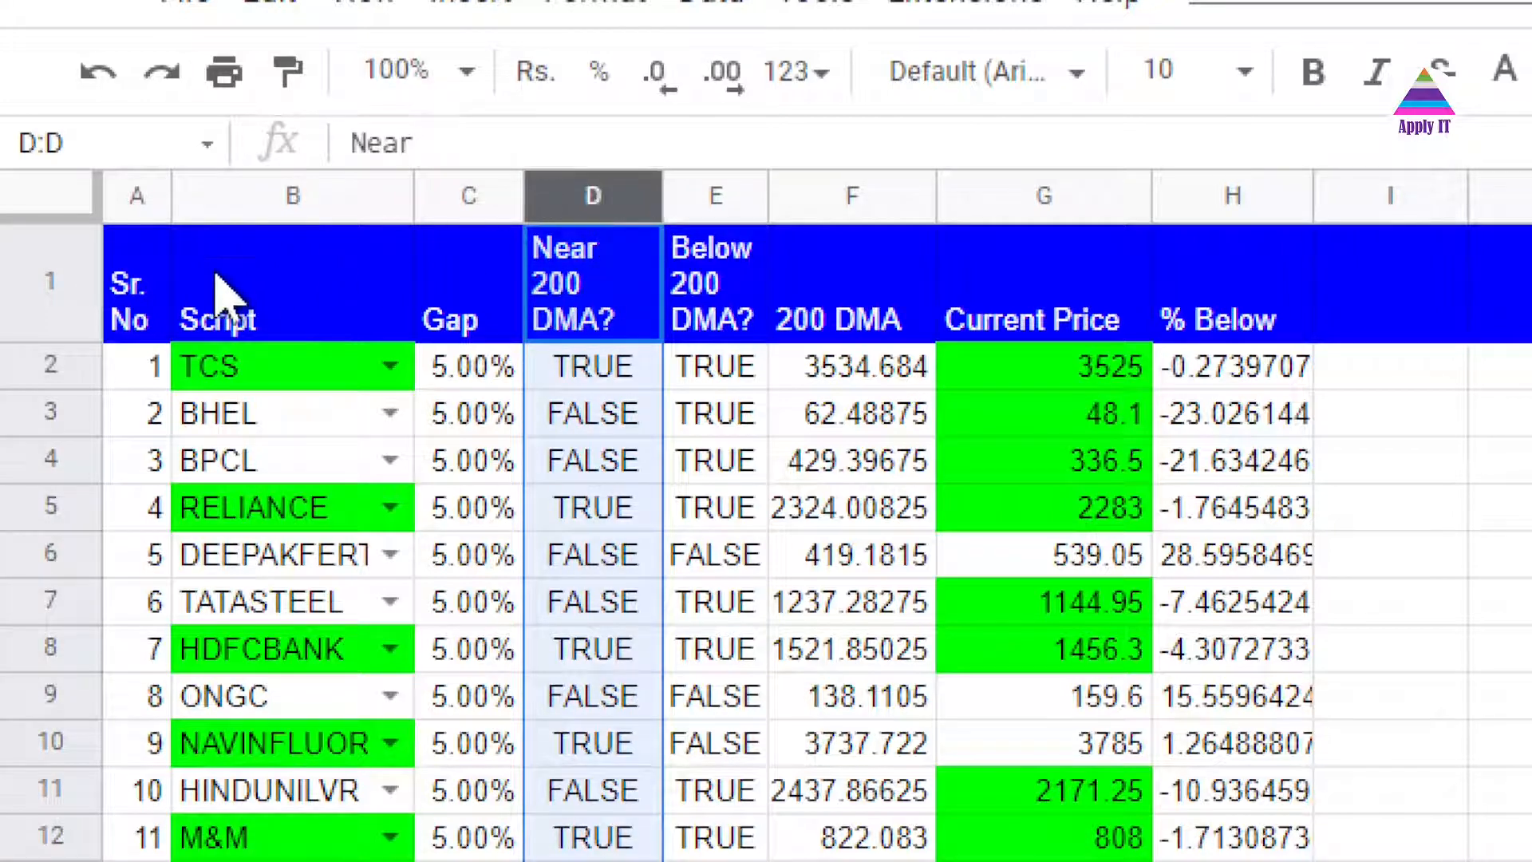
pyautogui.click(214, 195)
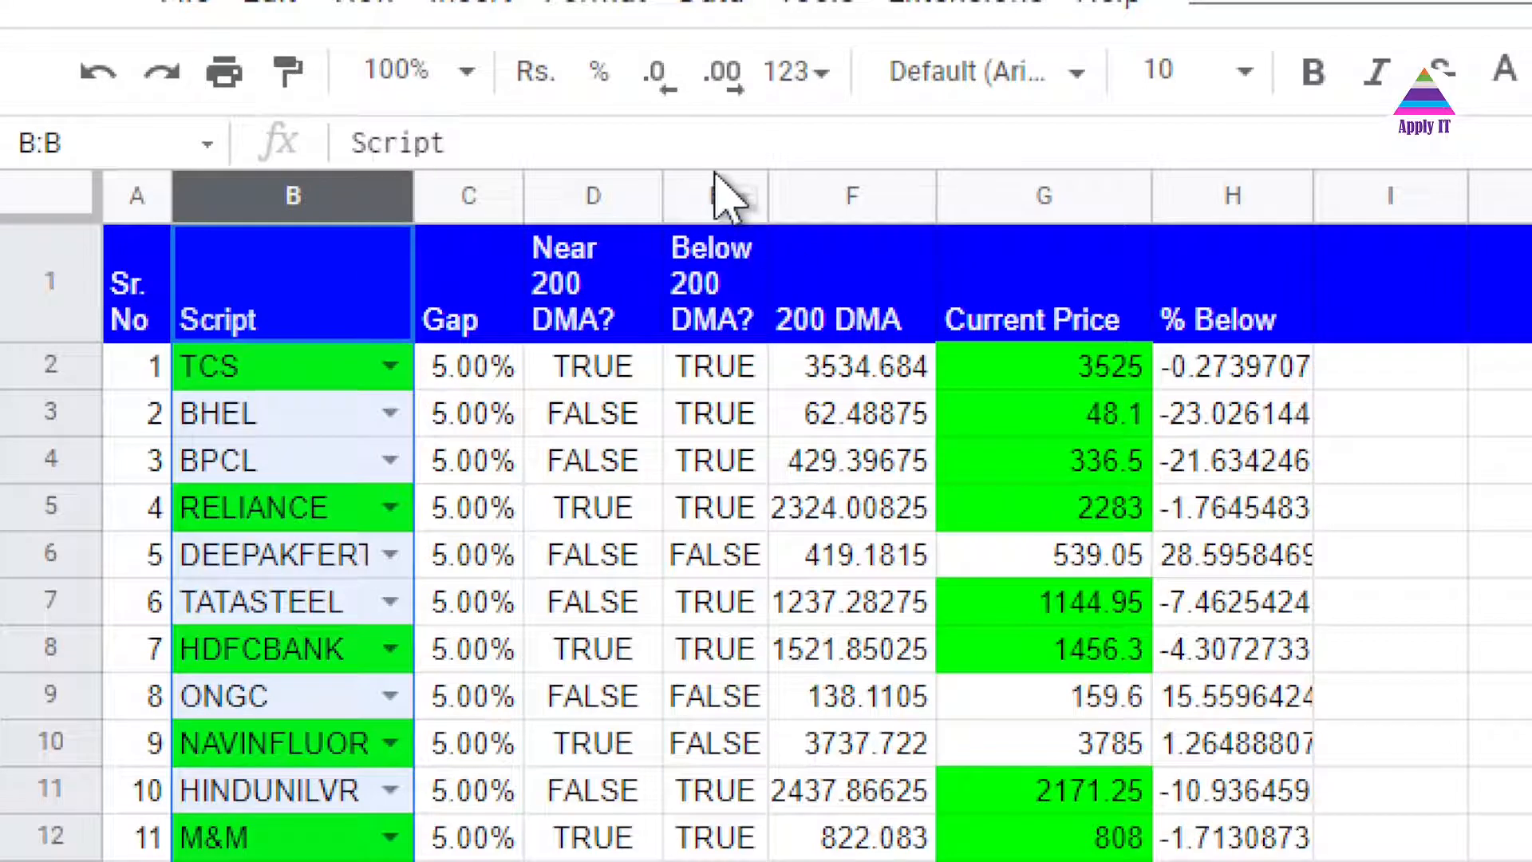
pyautogui.click(708, 196)
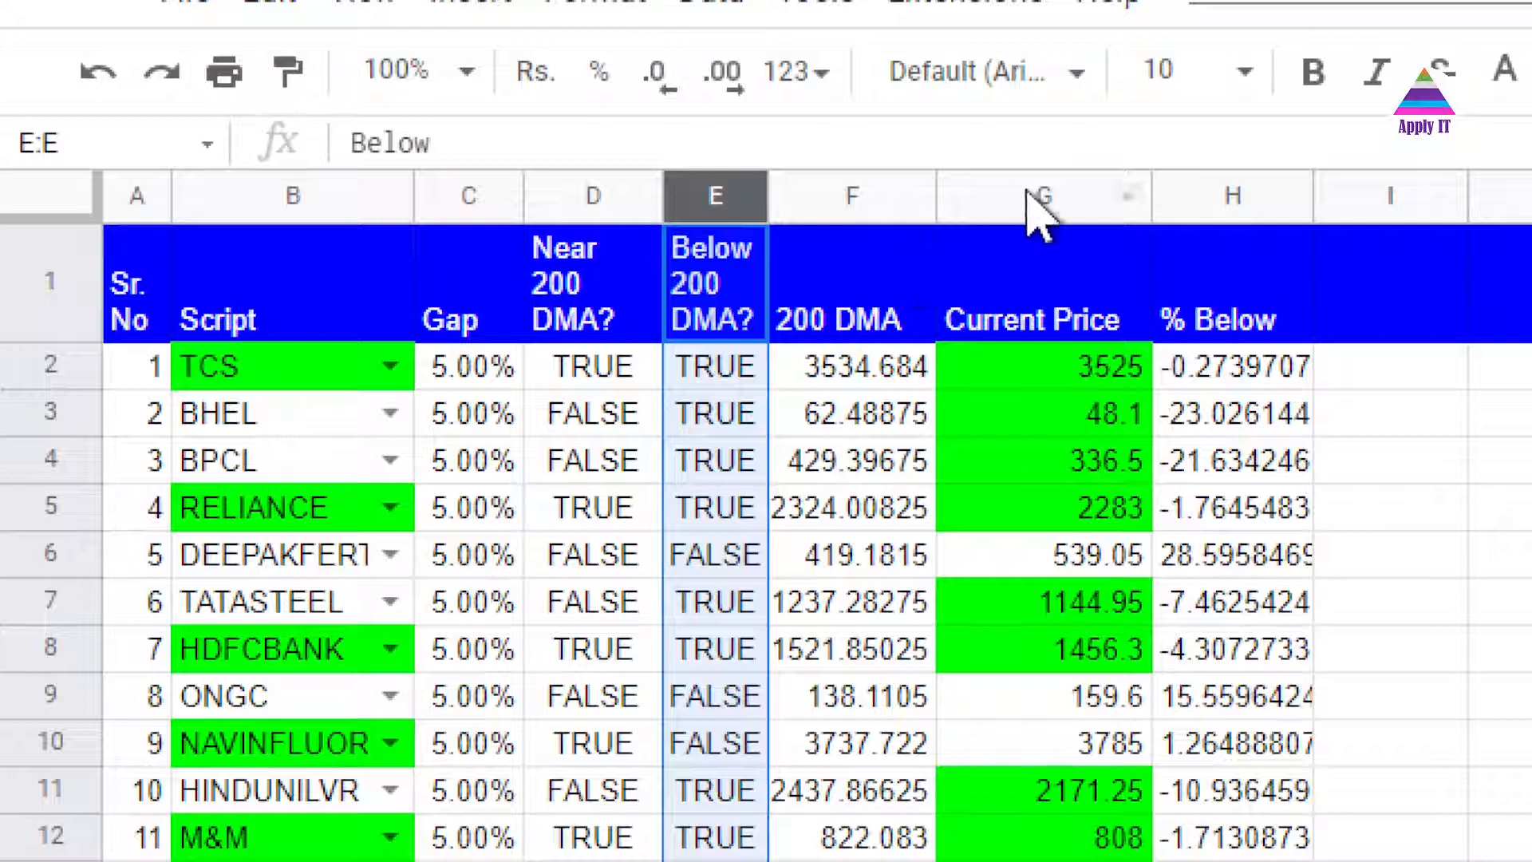
pyautogui.click(1030, 191)
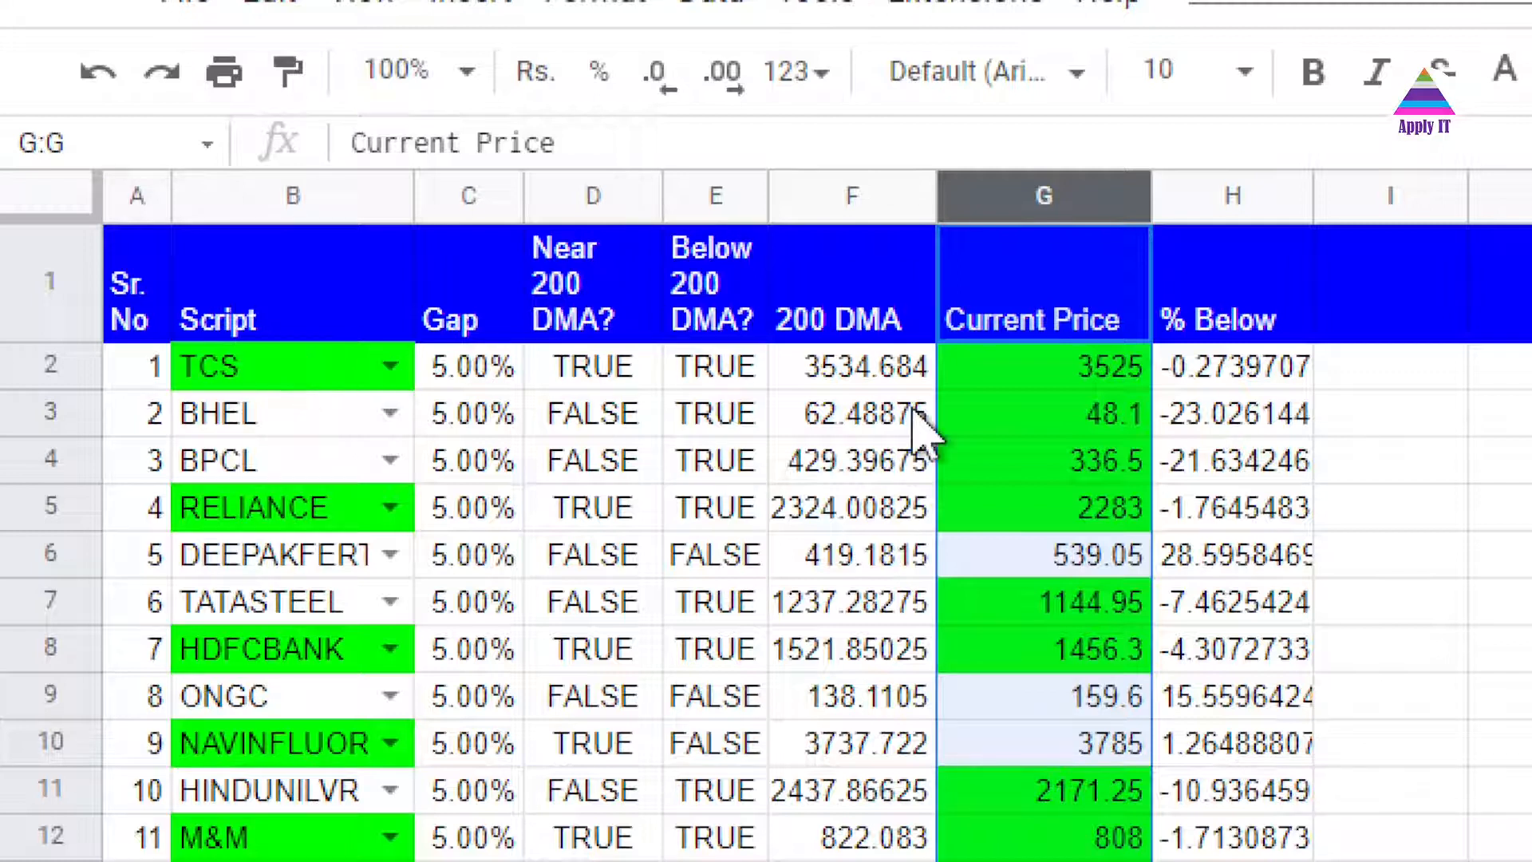
pyautogui.click(1096, 375)
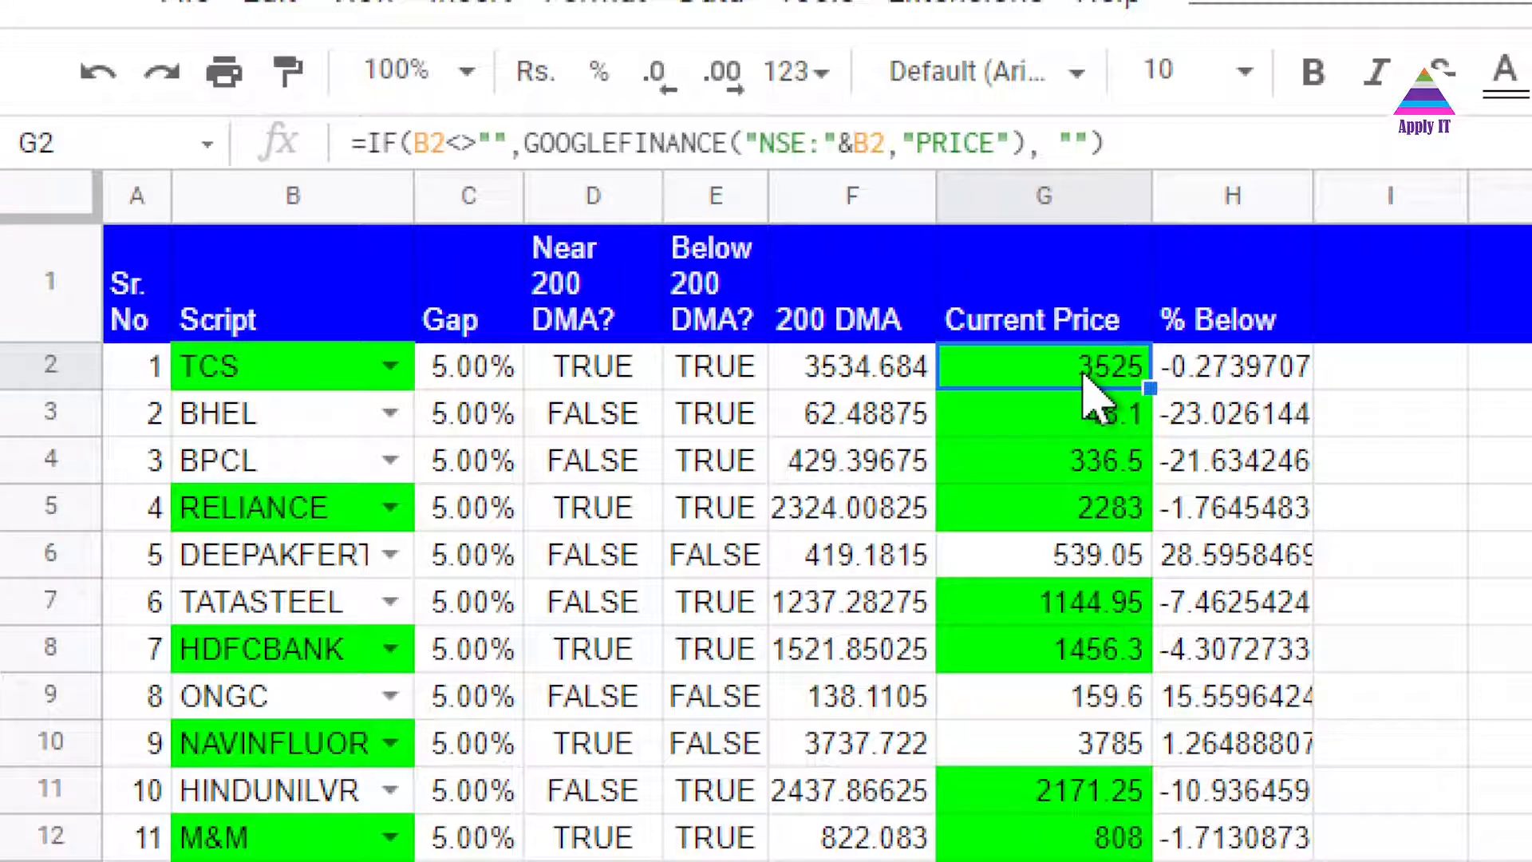
# Select the Script cells B2:B37 and open their conditional formatting rule to examine its range and custom formula
pyautogui.click(304, 374)
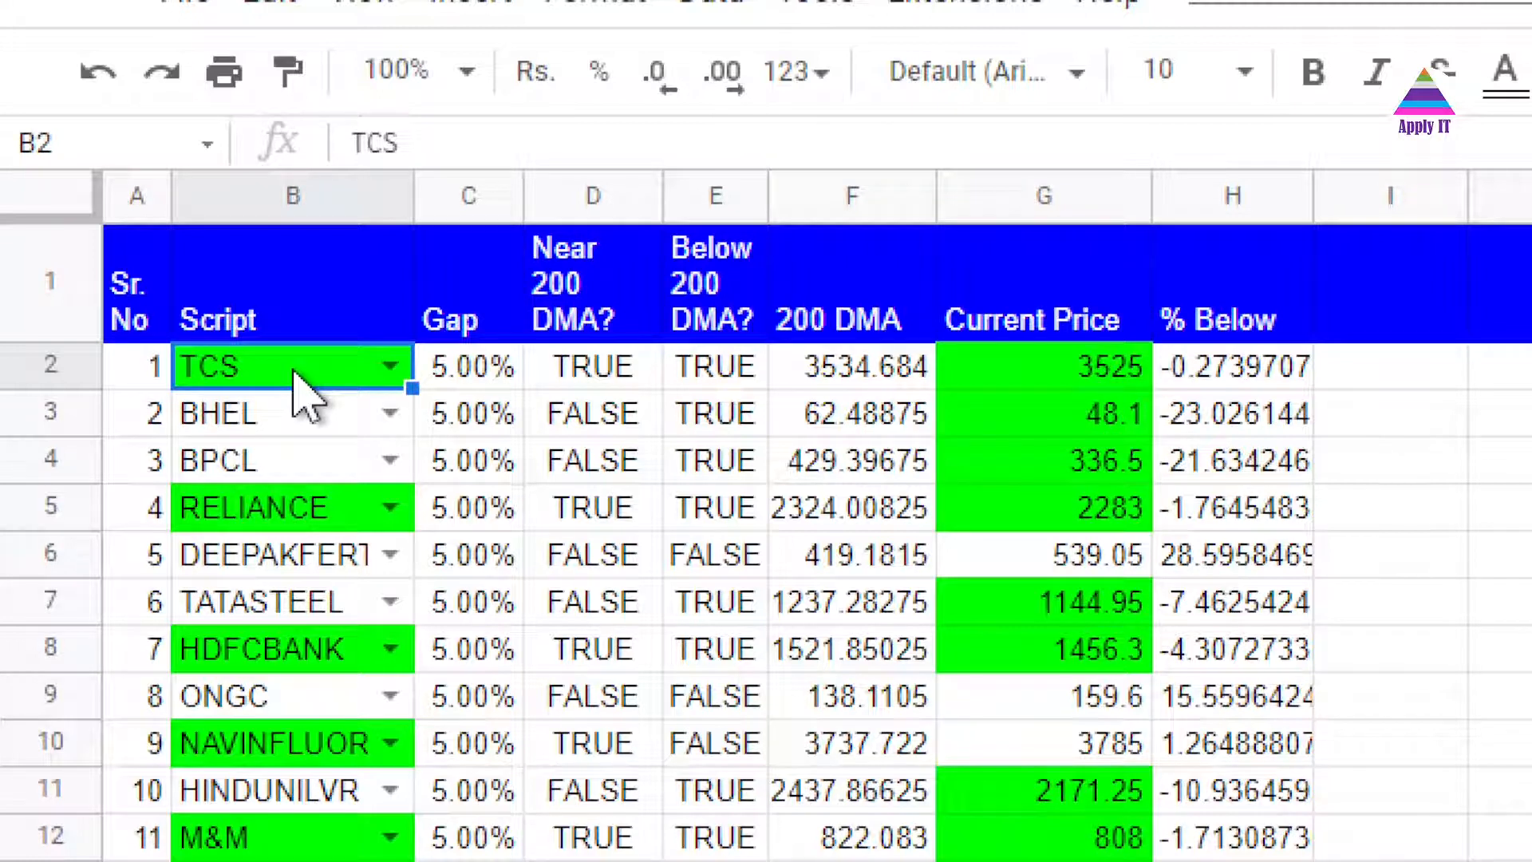
pyautogui.hotkey('shift', 'Down')
pyautogui.hotkey('shift', 'Down')
pyautogui.hotkey('shift', 'Down')
pyautogui.hotkey('shift', 'Down')
pyautogui.hotkey('shift', 'Down')
pyautogui.hotkey('shift', 'Down')
pyautogui.hotkey('shift', 'Down')
pyautogui.hotkey('shift', 'Down')
pyautogui.hotkey('shift', 'Down')
pyautogui.hotkey('shift', 'Down')
pyautogui.hotkey('shift', 'Down')
pyautogui.hotkey('shift', 'Down')
pyautogui.hotkey('shift', 'Down')
pyautogui.hotkey('shift', 'Down')
pyautogui.hotkey('shift', 'Down')
pyautogui.hotkey('shift', 'Down')
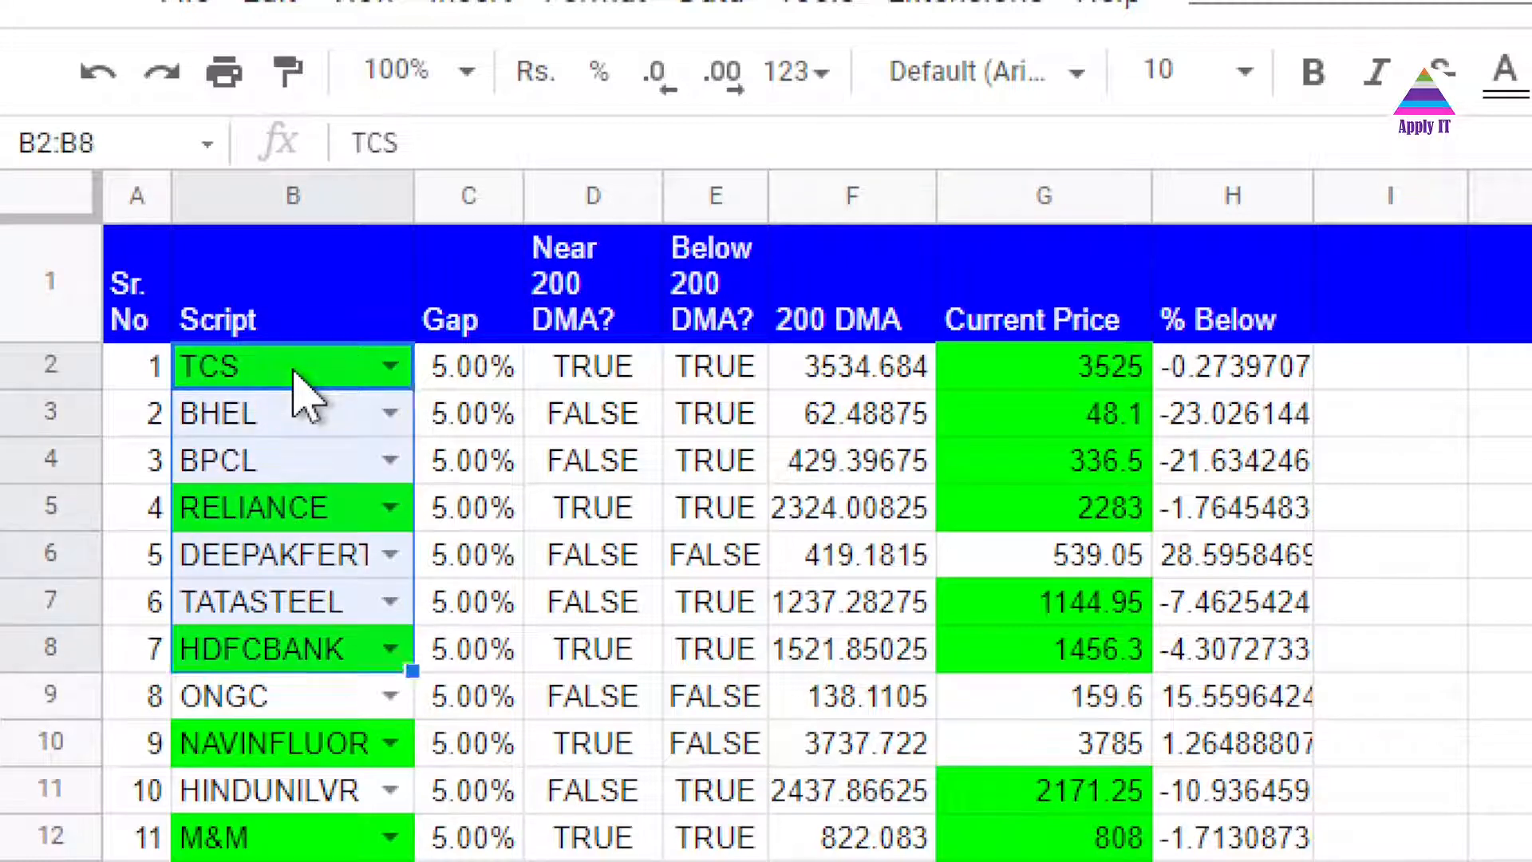
pyautogui.hotkey('shift', 'Down')
pyautogui.hotkey('shift', 'Down')
pyautogui.hotkey('shift', 'Down')
pyautogui.hotkey('shift', 'Down')
pyautogui.hotkey('shift', 'Down')
pyautogui.hotkey('shift', 'Down')
pyautogui.hotkey('shift', 'Down')
pyautogui.hotkey('shift', 'Down')
pyautogui.hotkey('shift', 'Down')
pyautogui.hotkey('shift', 'Down')
pyautogui.hotkey('shift', 'Down')
pyautogui.hotkey('shift', 'Down')
pyautogui.hotkey('shift', 'Down')
pyautogui.hotkey('shift', 'Down')
pyautogui.hotkey('shift', 'Down')
pyautogui.hotkey('shift', 'Down')
pyautogui.hotkey('shift', 'Down')
pyautogui.hotkey('shift', 'Down')
pyautogui.hotkey('shift', 'Down')
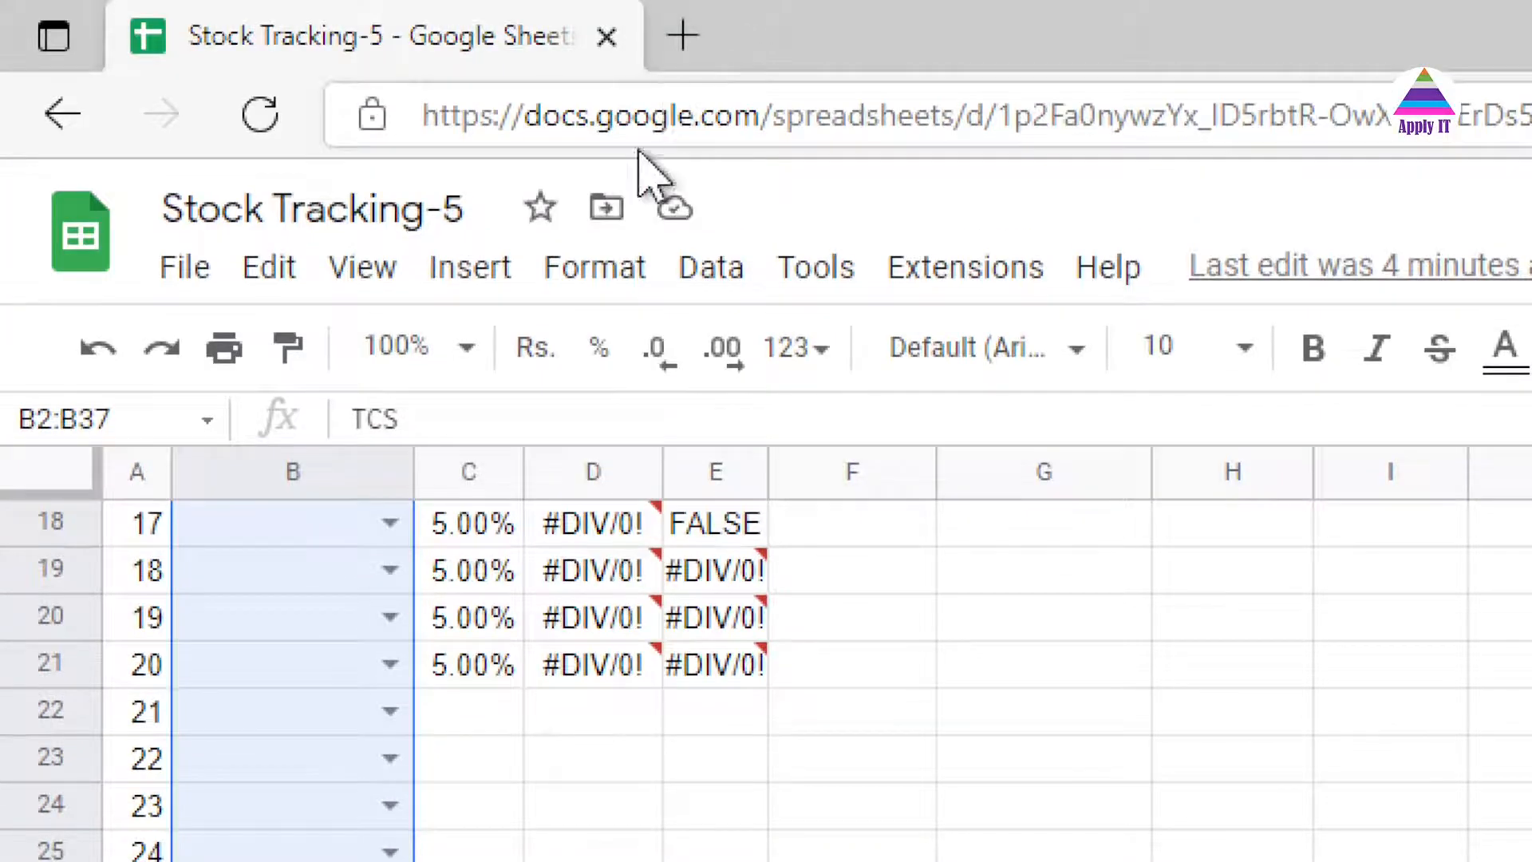
pyautogui.click(598, 295)
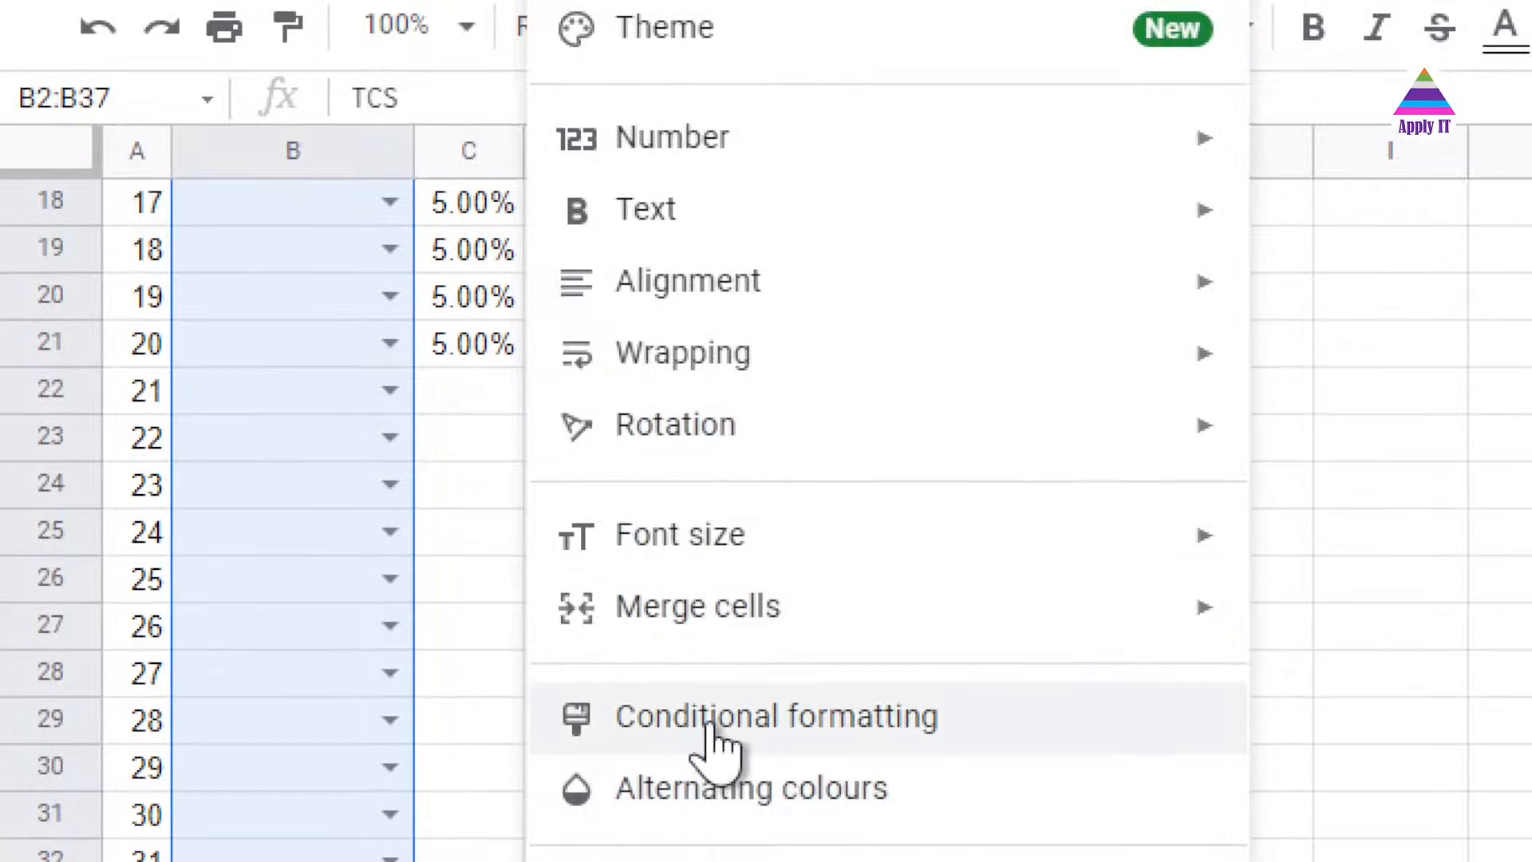
pyautogui.click(714, 734)
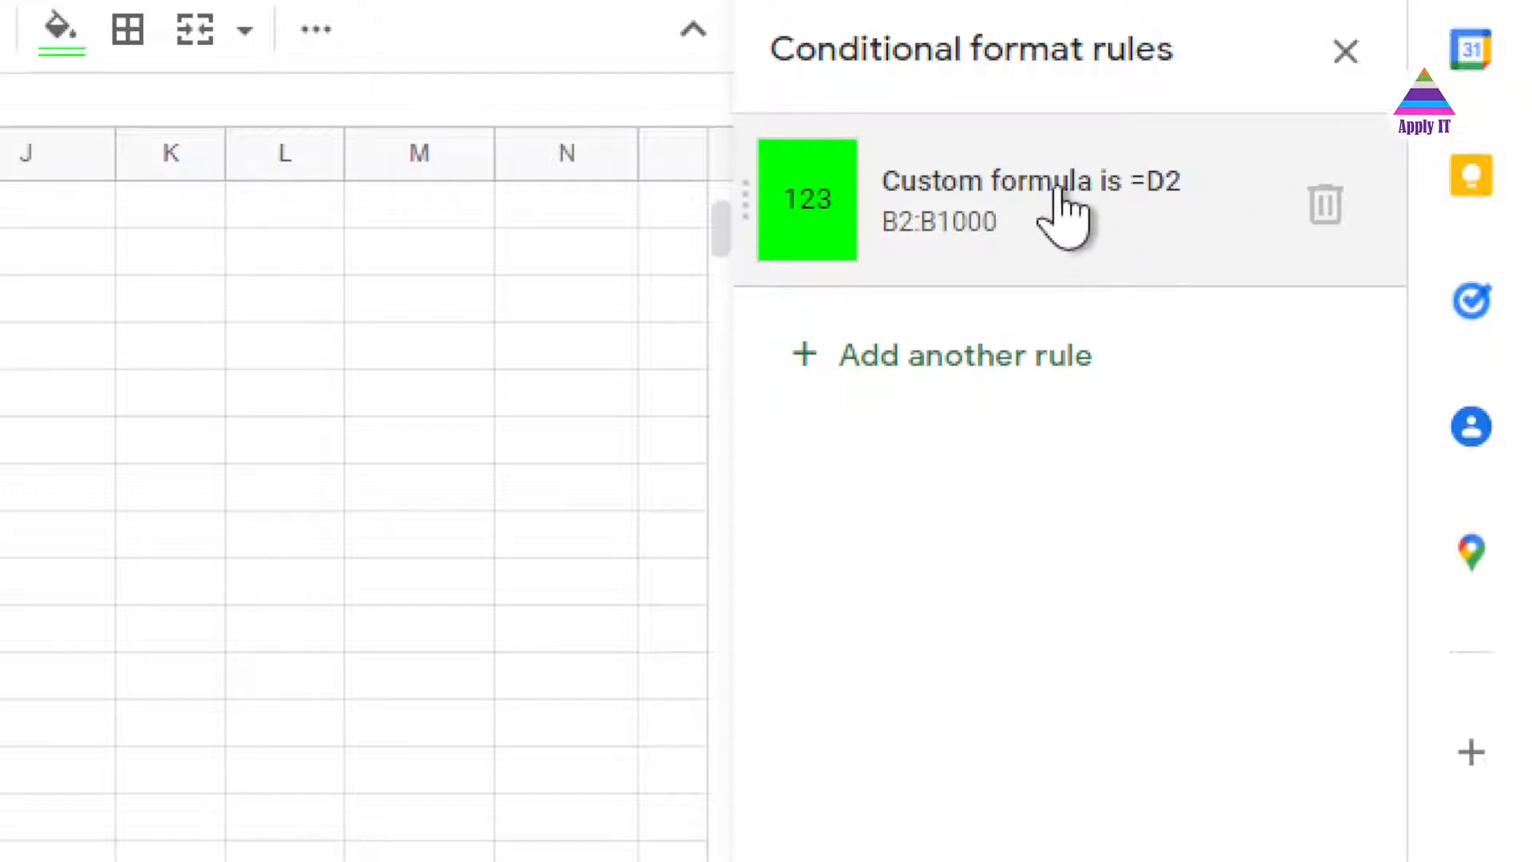
pyautogui.click(1061, 197)
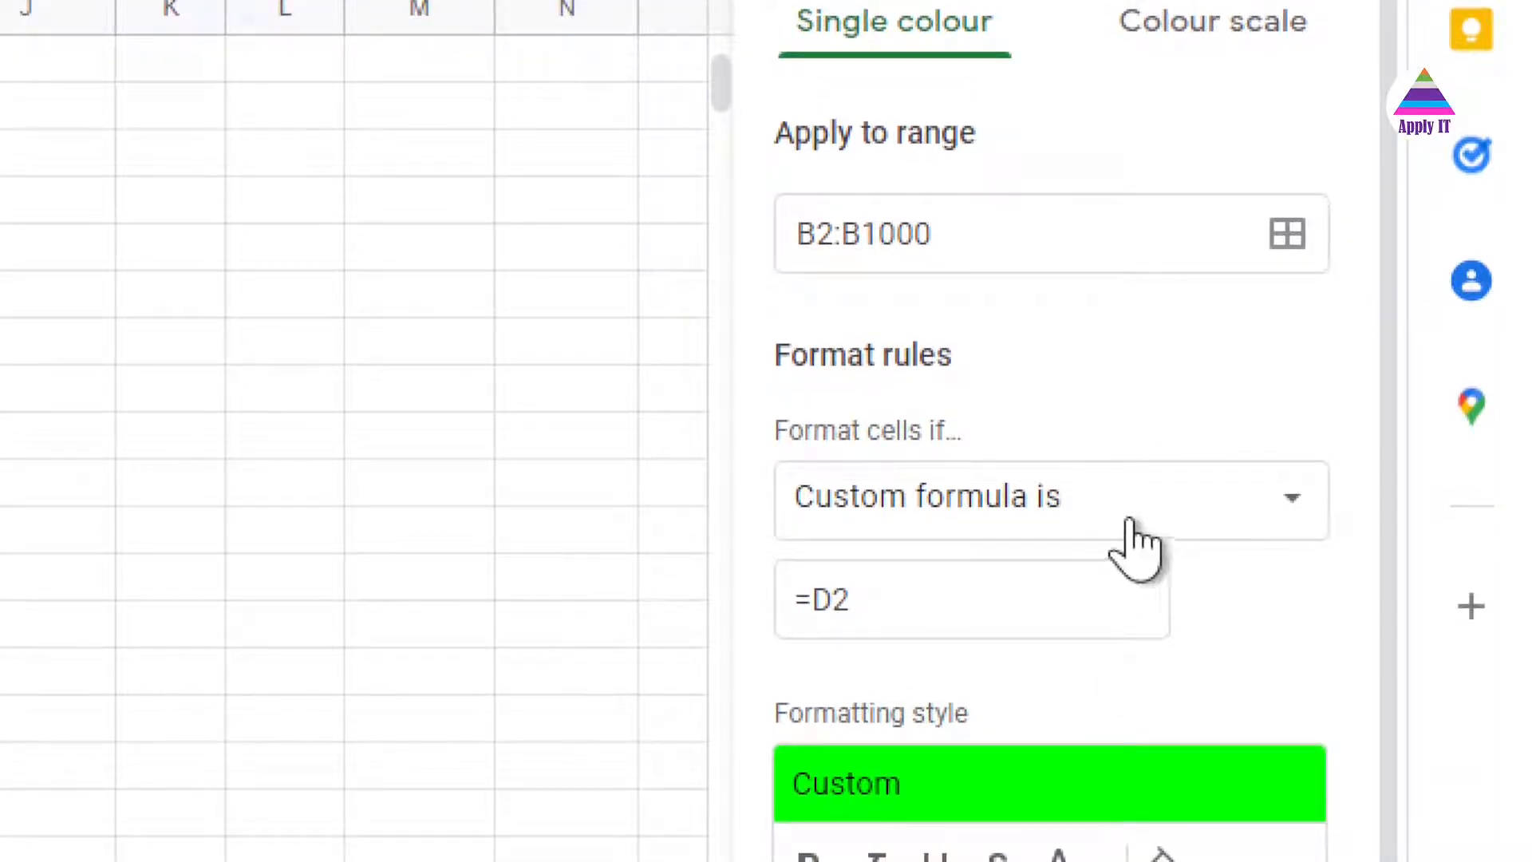
pyautogui.click(898, 602)
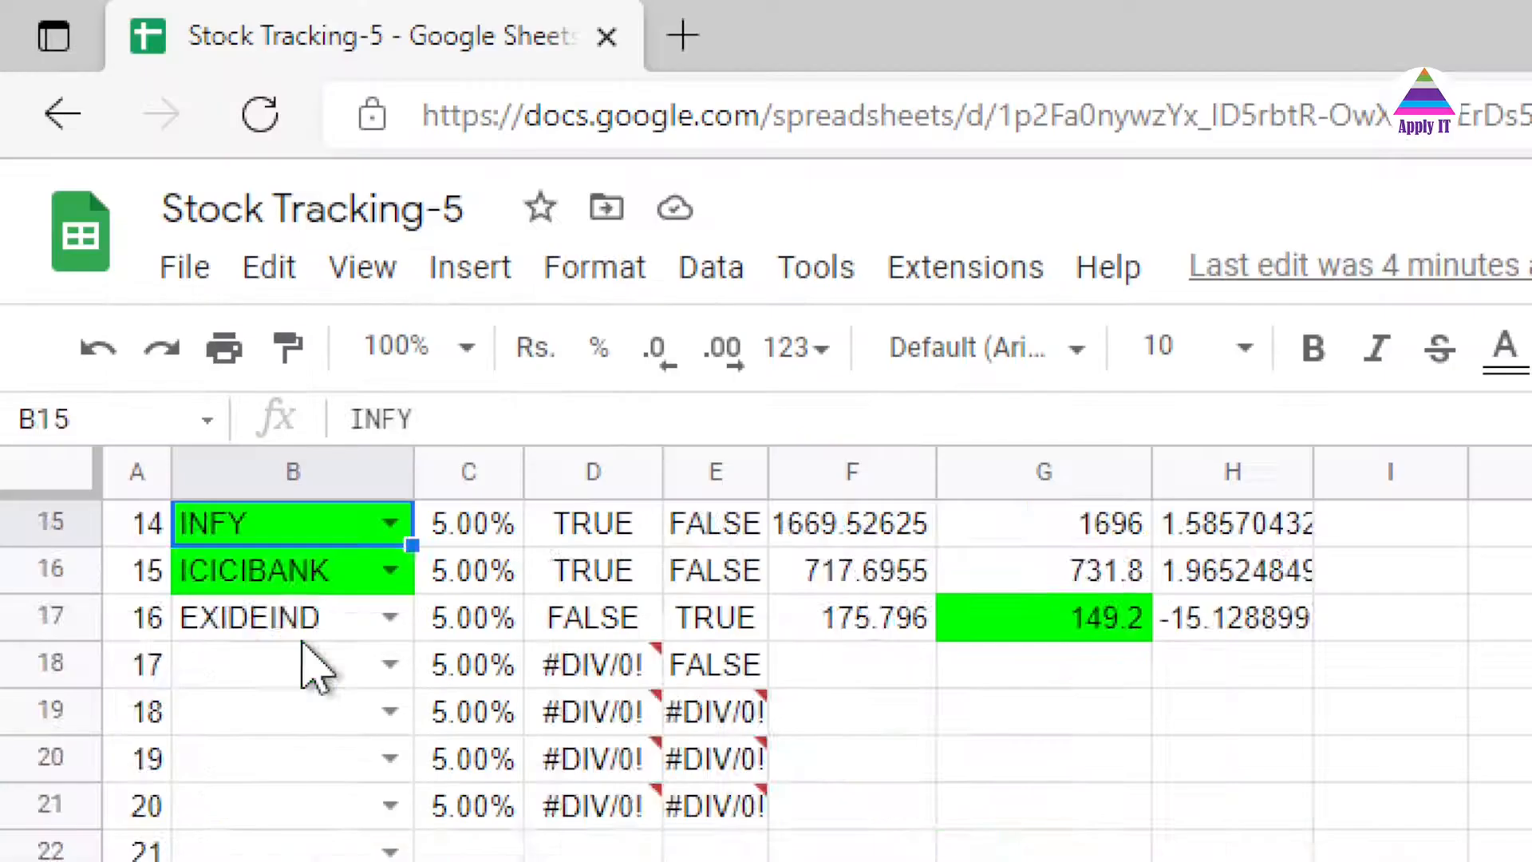
# Return to TCS in B2 and check the Near 200 DMA? formula in D2 that its highlighting refers to
pyautogui.press('Up')
pyautogui.press('Up')
pyautogui.press('Up')
pyautogui.press('Up')
pyautogui.press('Up')
pyautogui.press('Up')
pyautogui.press('Up')
pyautogui.press('Up')
pyautogui.press('Up')
pyautogui.press('Up')
pyautogui.press('Up')
pyautogui.press('Up')
pyautogui.press('Up')
pyautogui.press('Up')
pyautogui.press('Down')
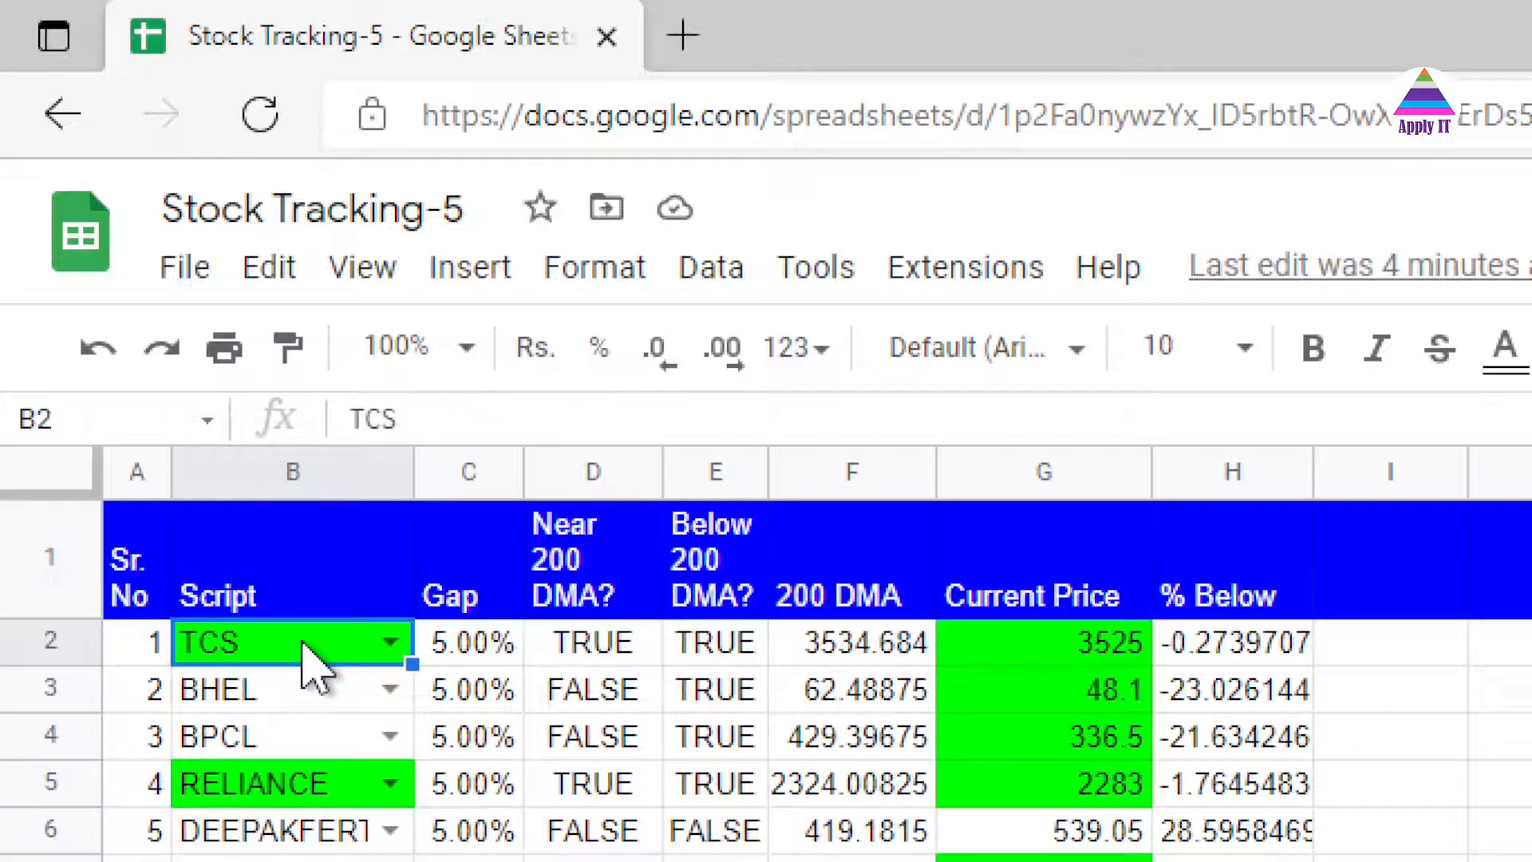
pyautogui.press('Right')
pyautogui.press('Right')
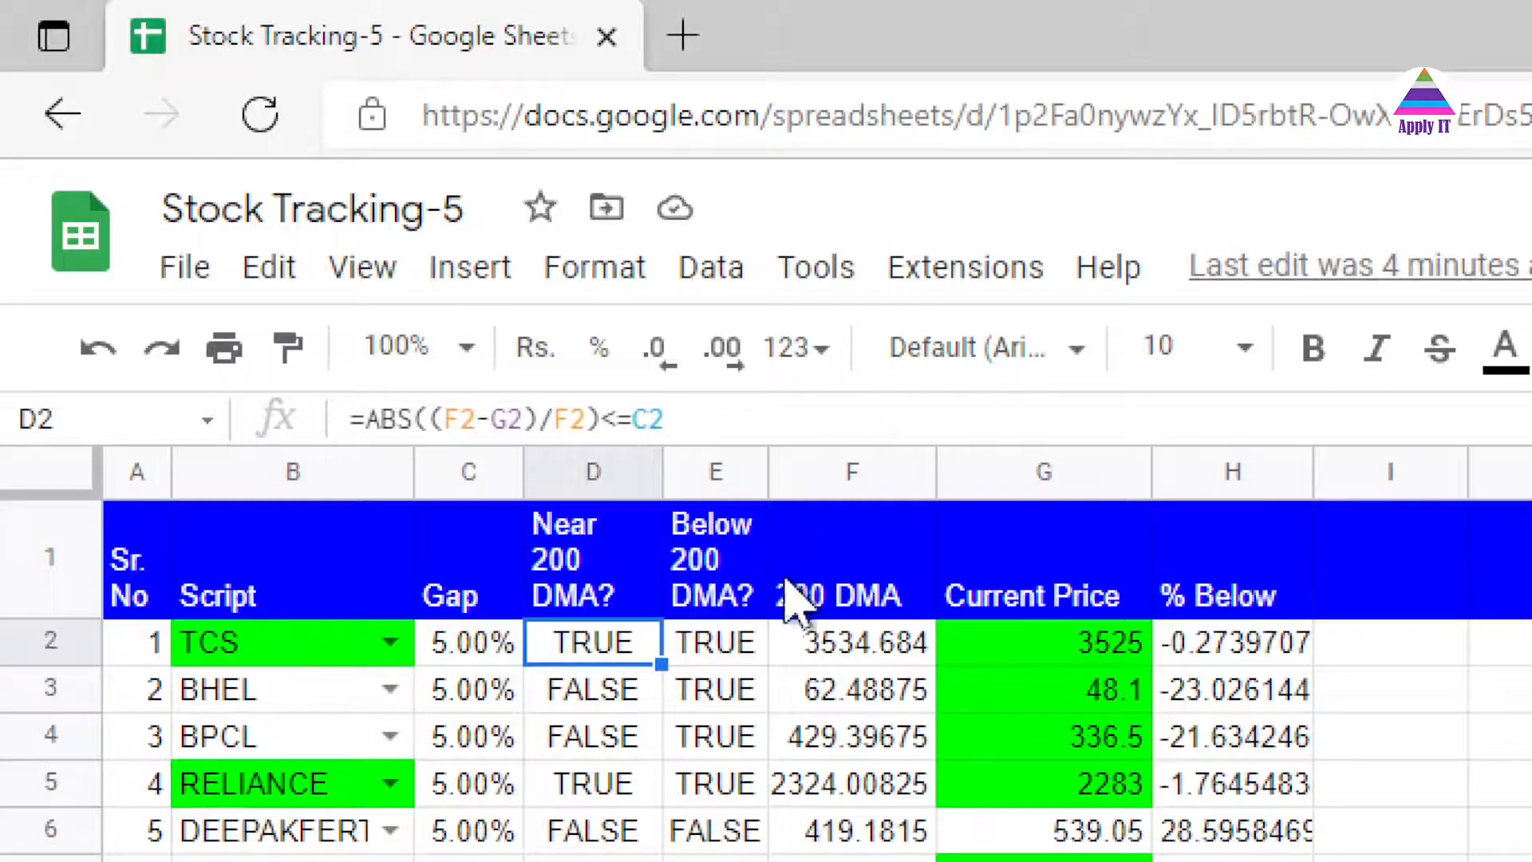
# Examine the range, custom formula and fill style of the conditional formatting rule on Current Price from G2 down, leaving the rule without saving changes
pyautogui.click(1012, 653)
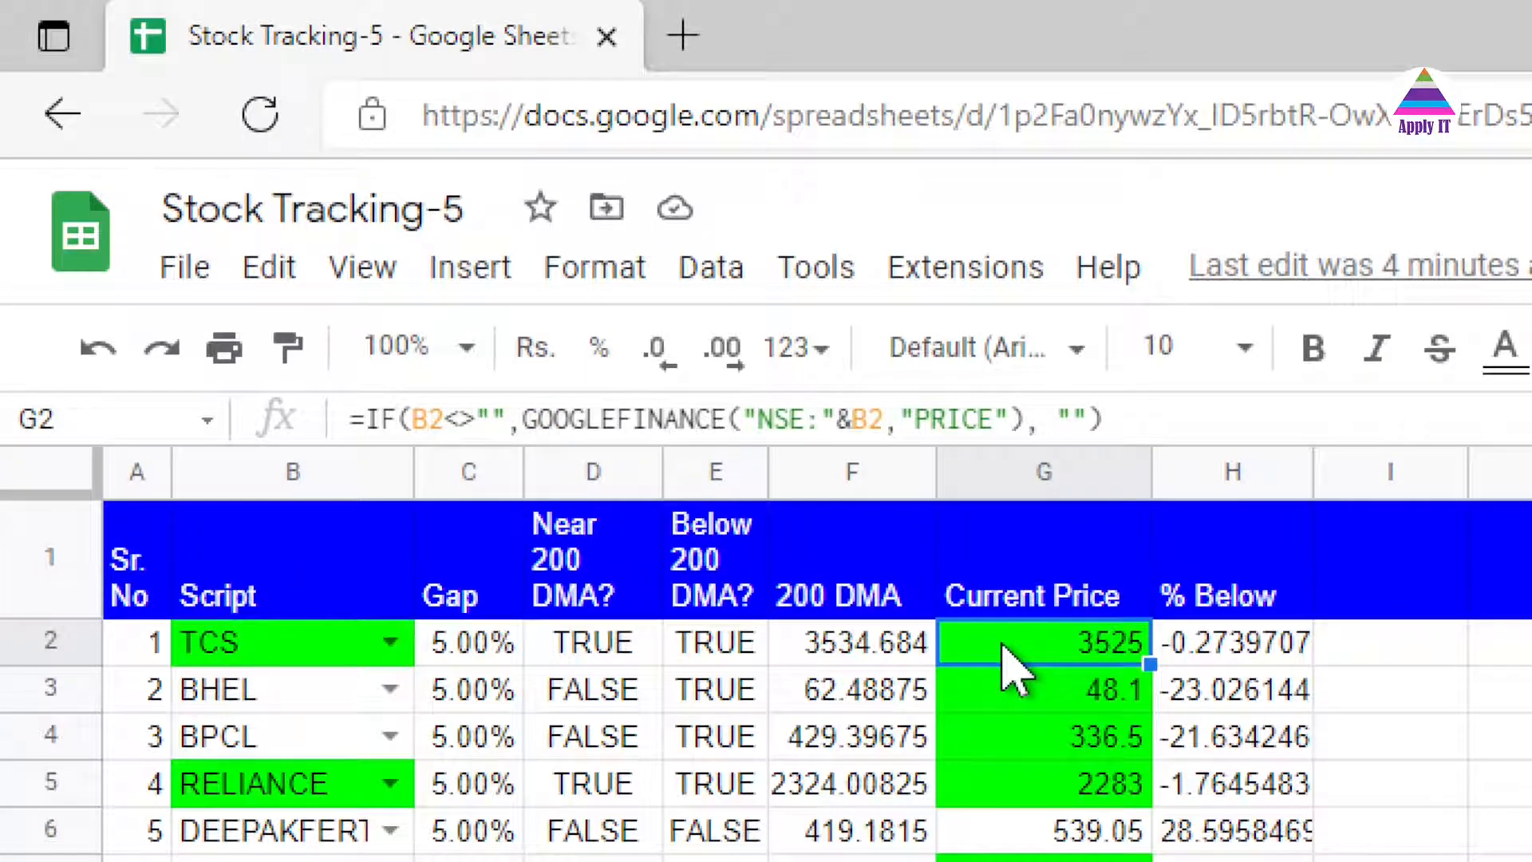
pyautogui.hotkey('ctrl', 'shift', 'Down')
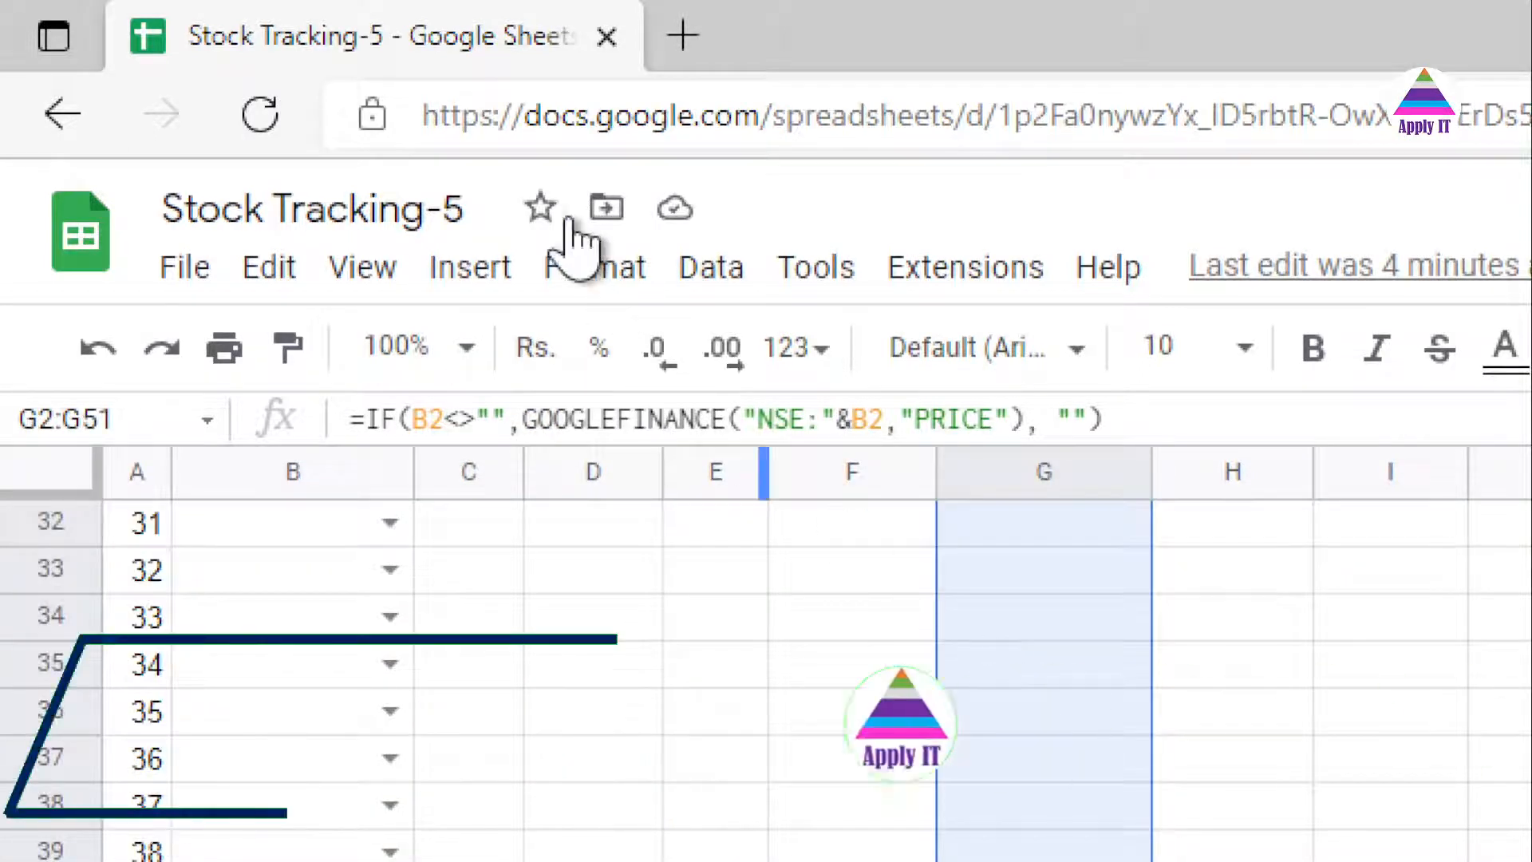
pyautogui.click(582, 271)
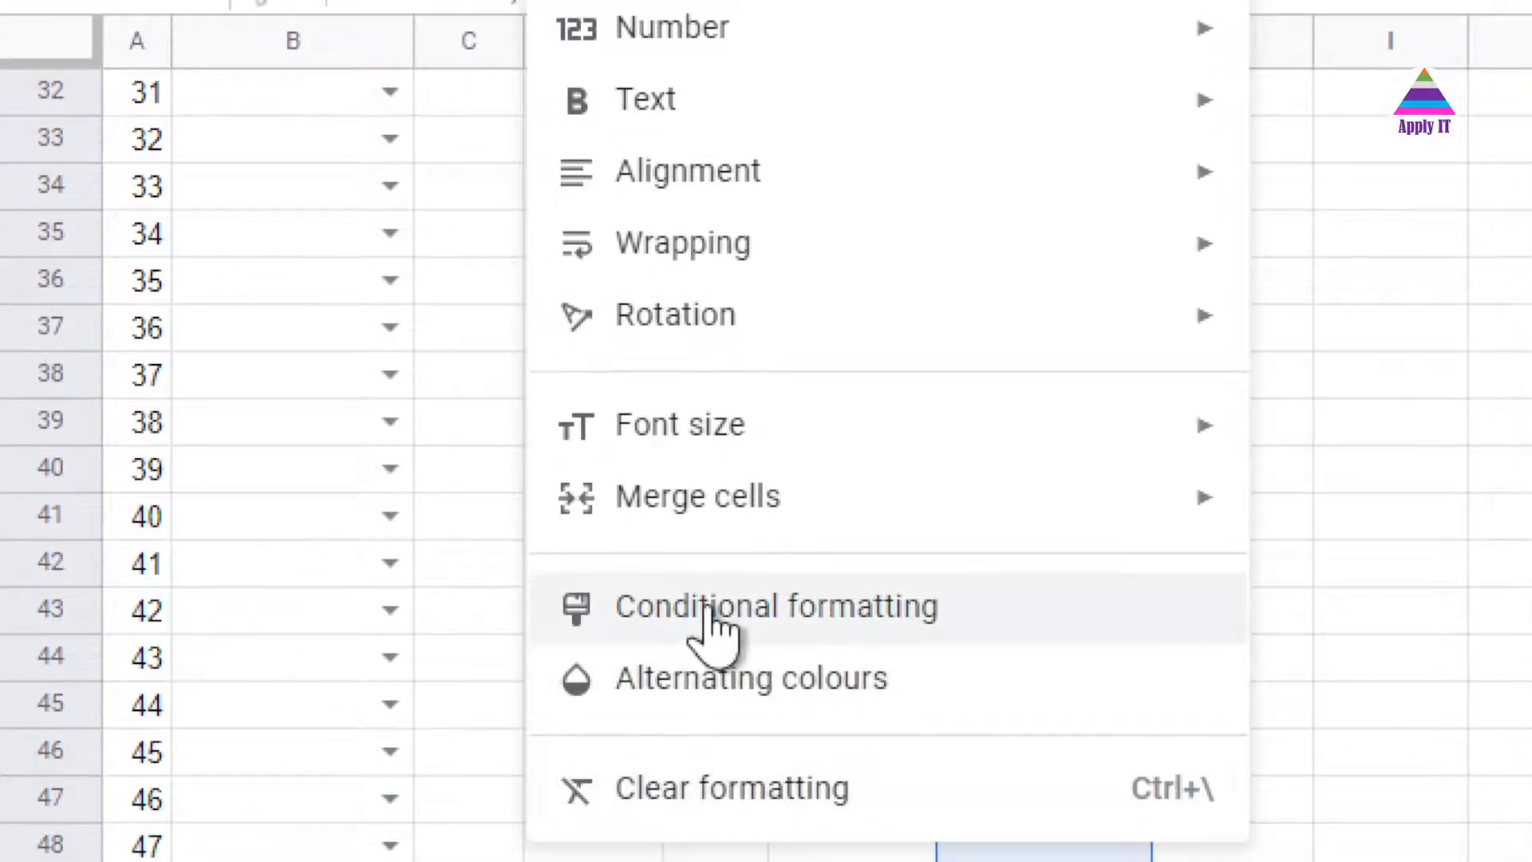
pyautogui.click(713, 623)
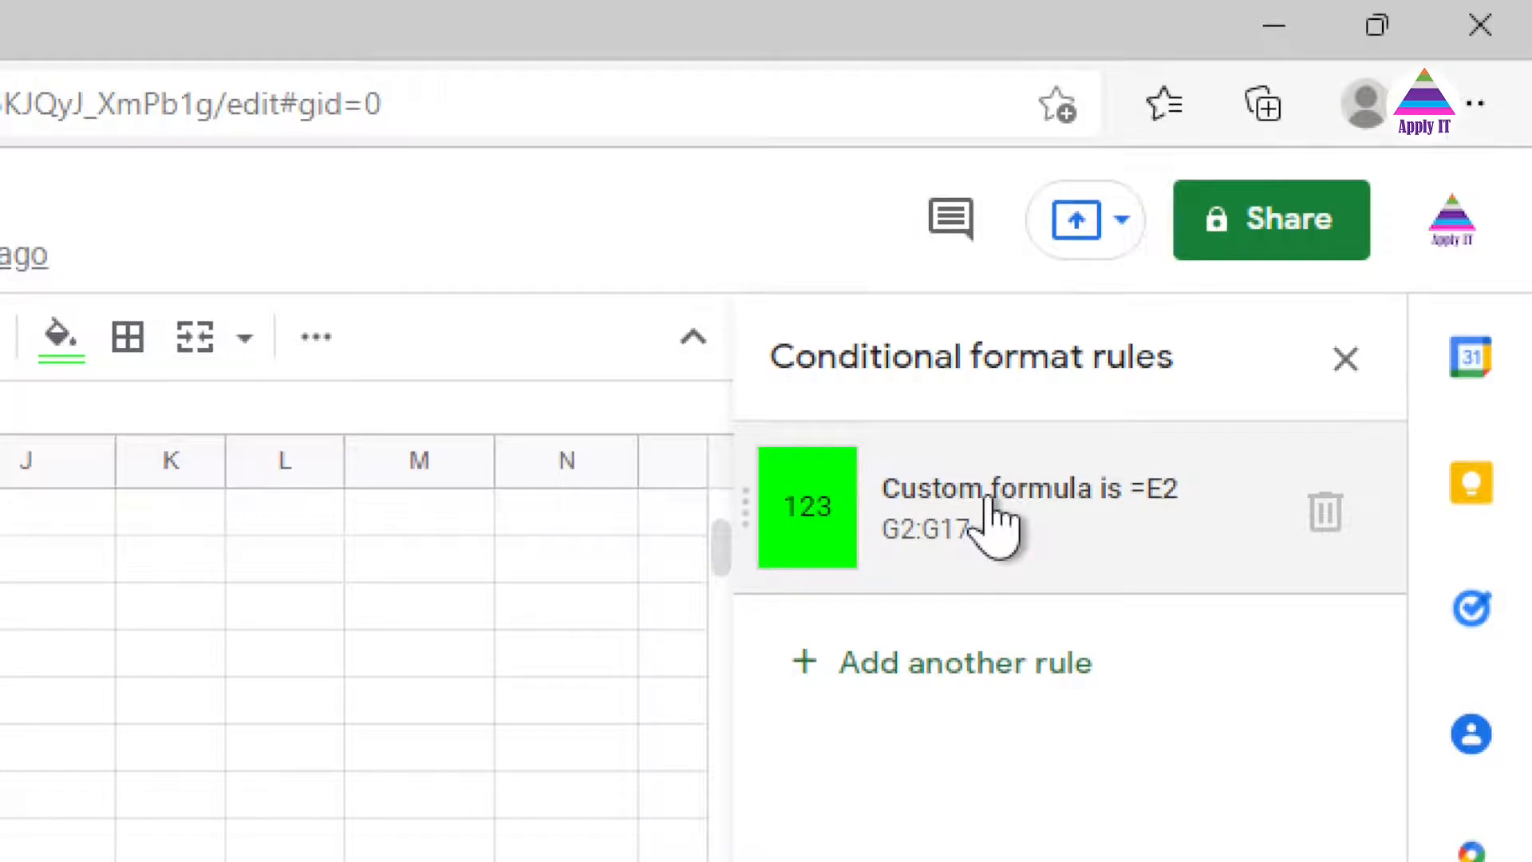
pyautogui.click(993, 522)
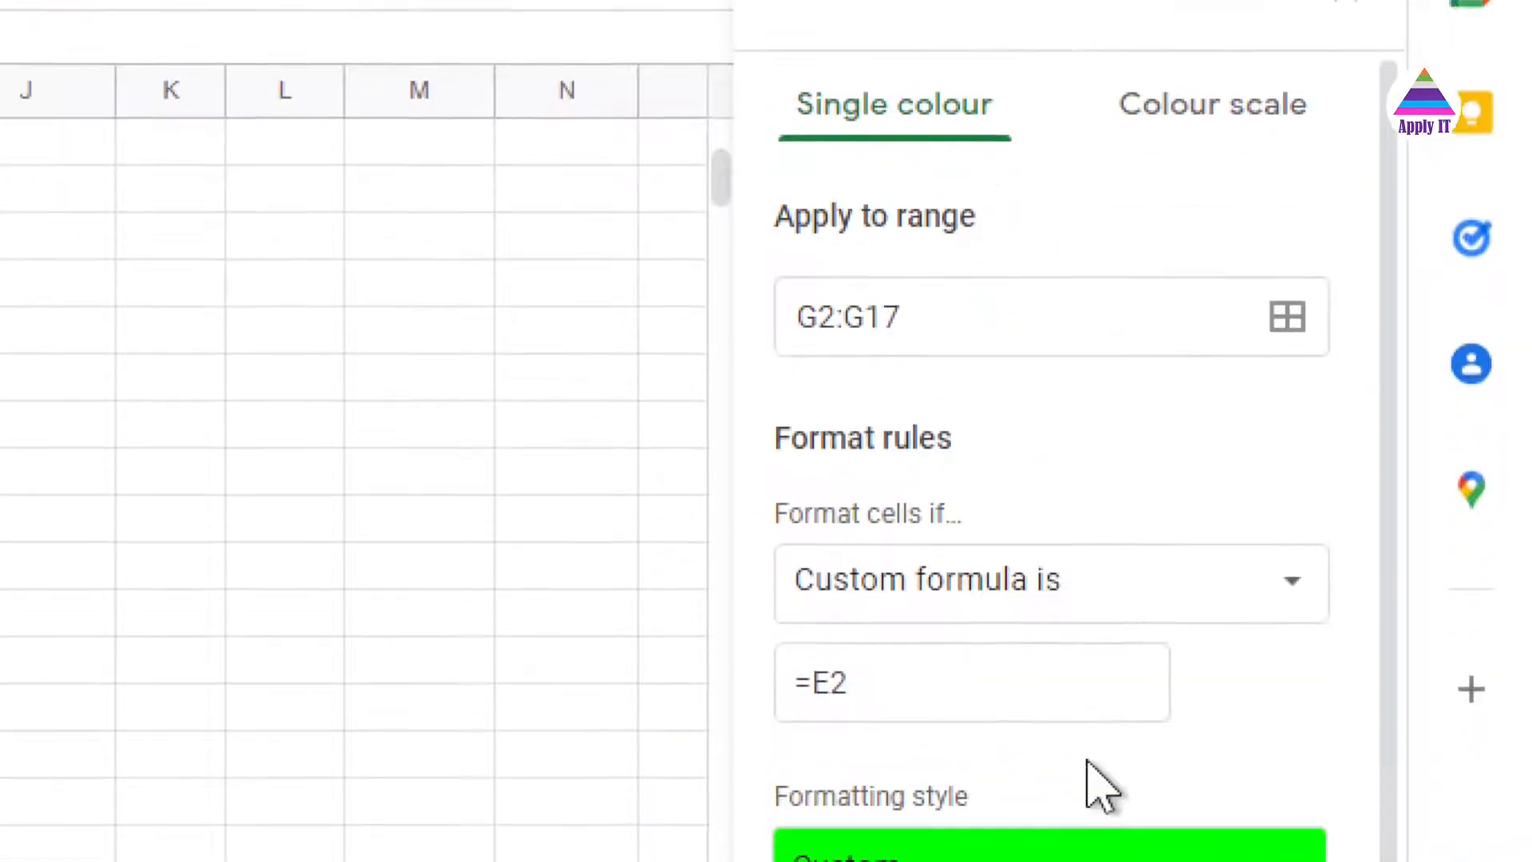
pyautogui.click(940, 301)
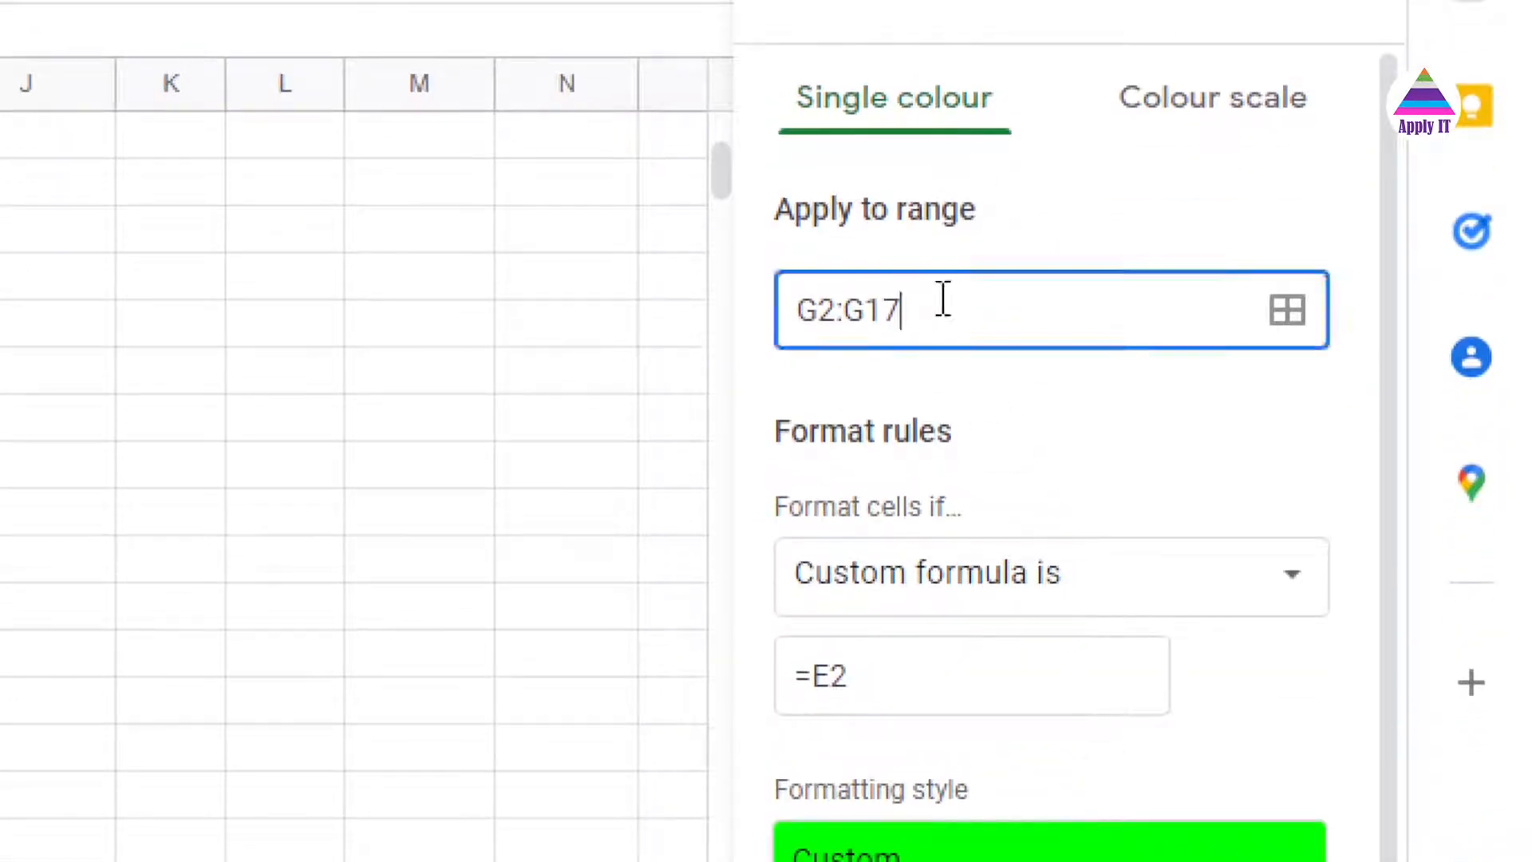
pyautogui.click(944, 683)
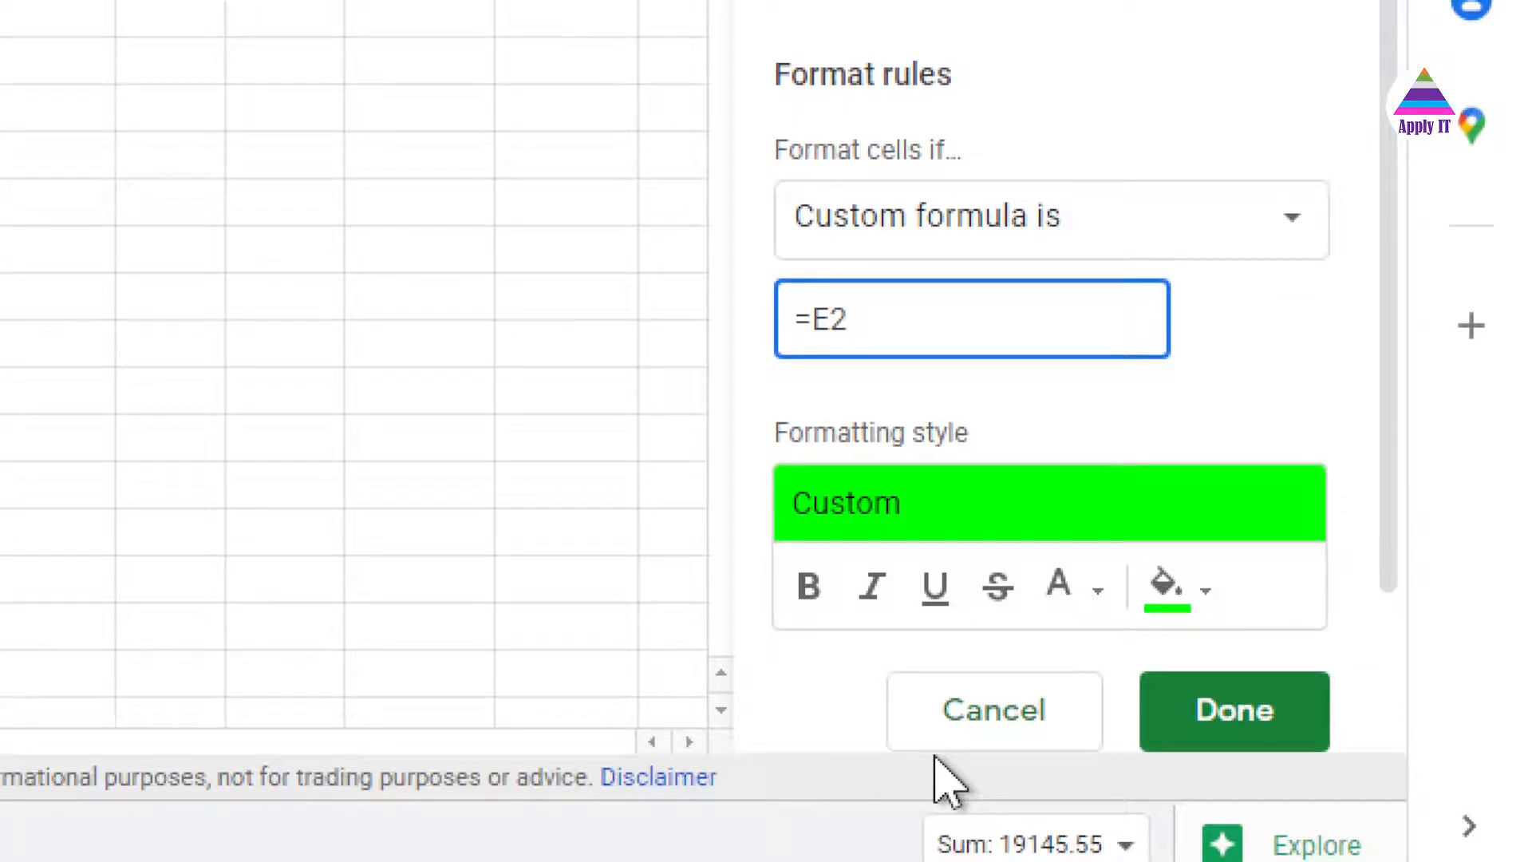
pyautogui.click(970, 723)
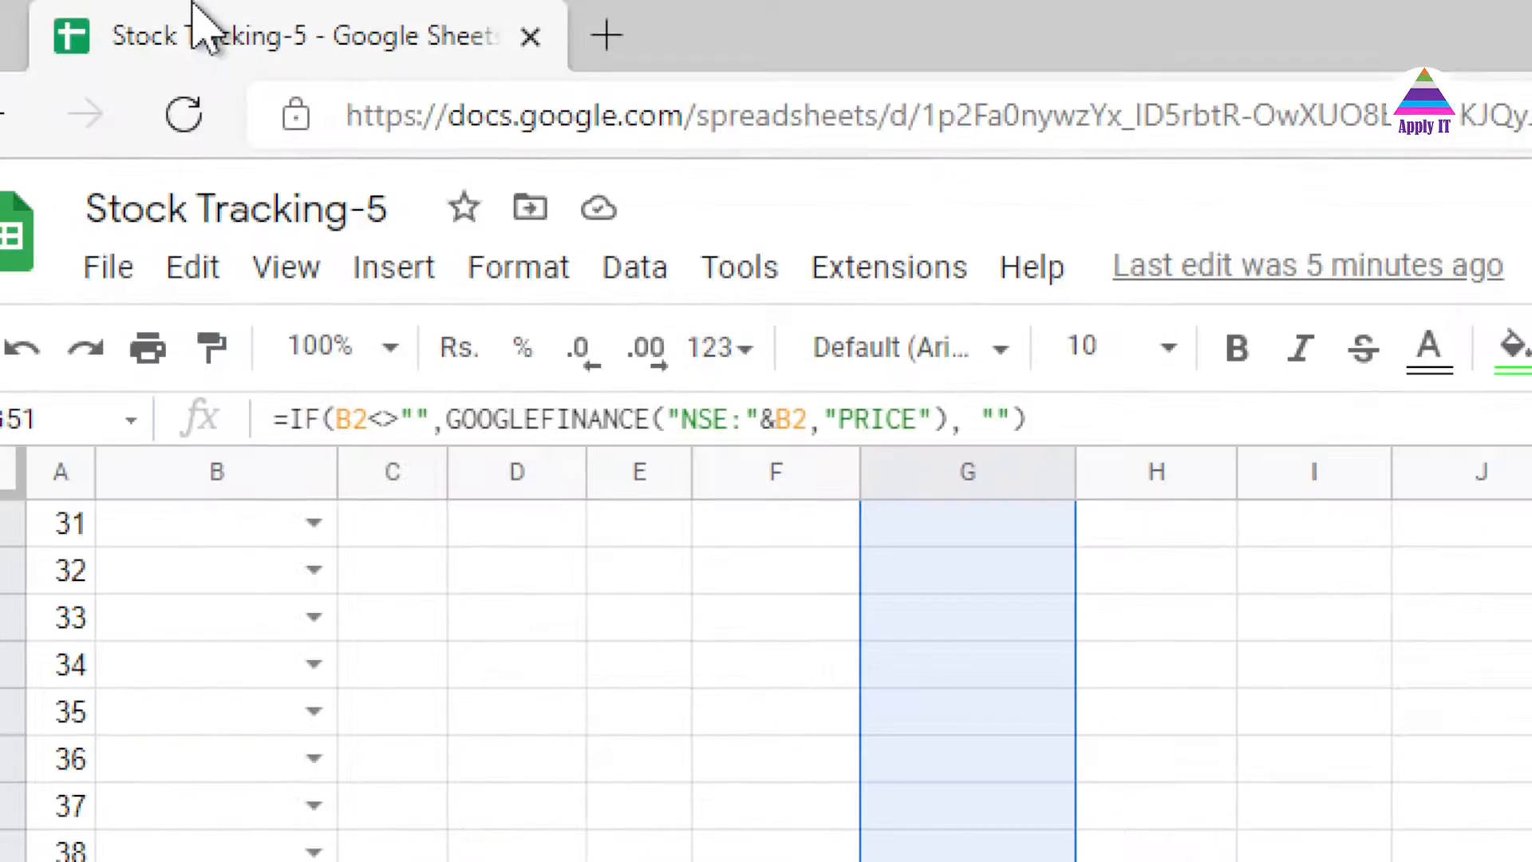
# Go back to the start of the sheet and review the TCS row's Script cell B2 and Gap cell C2
pyautogui.hotkey('ctrl', 'Home')
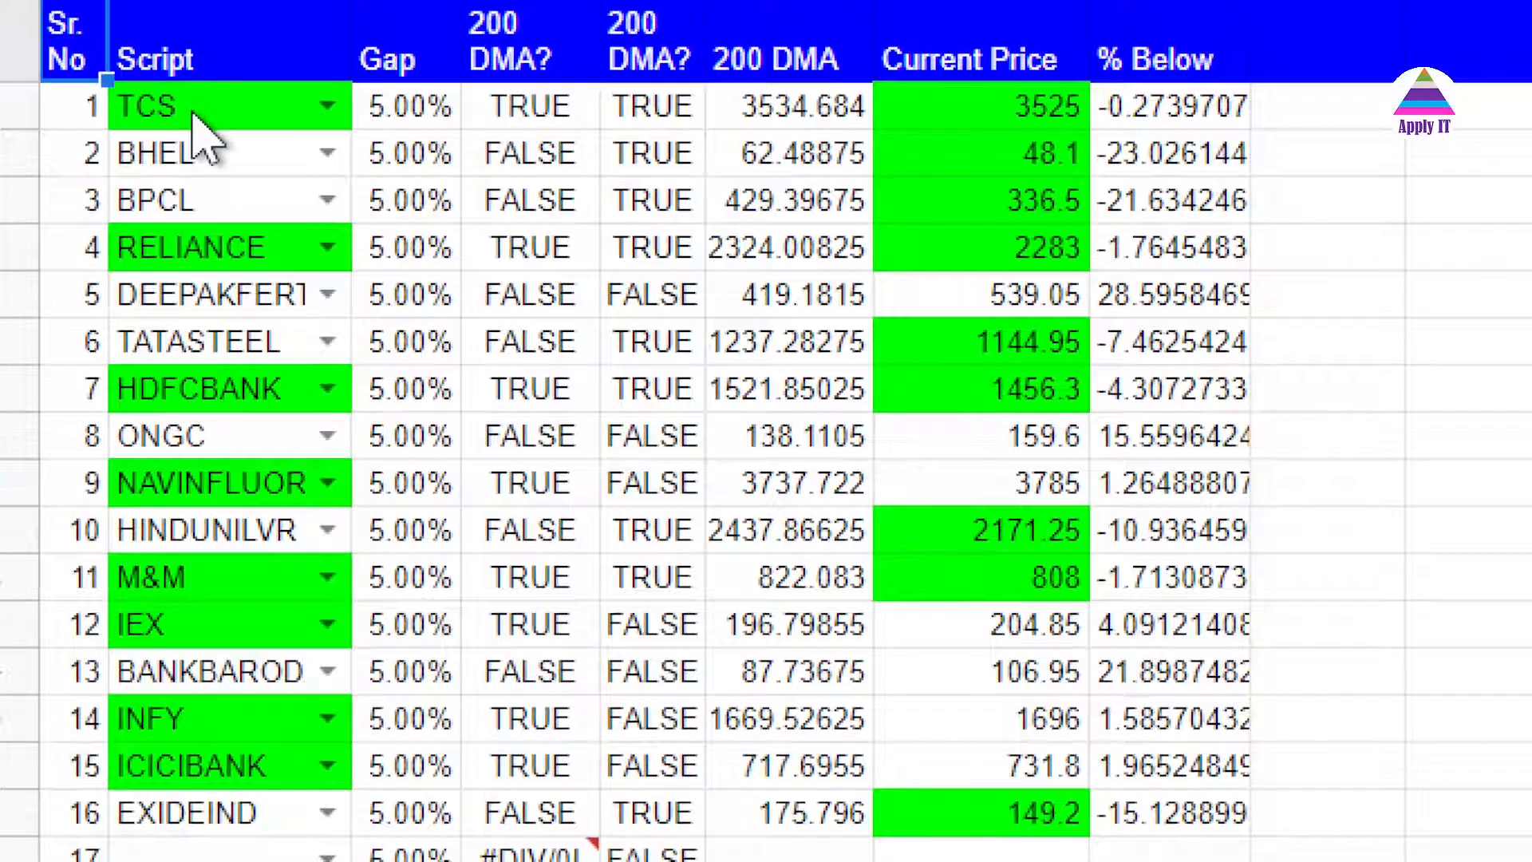
pyautogui.click(193, 111)
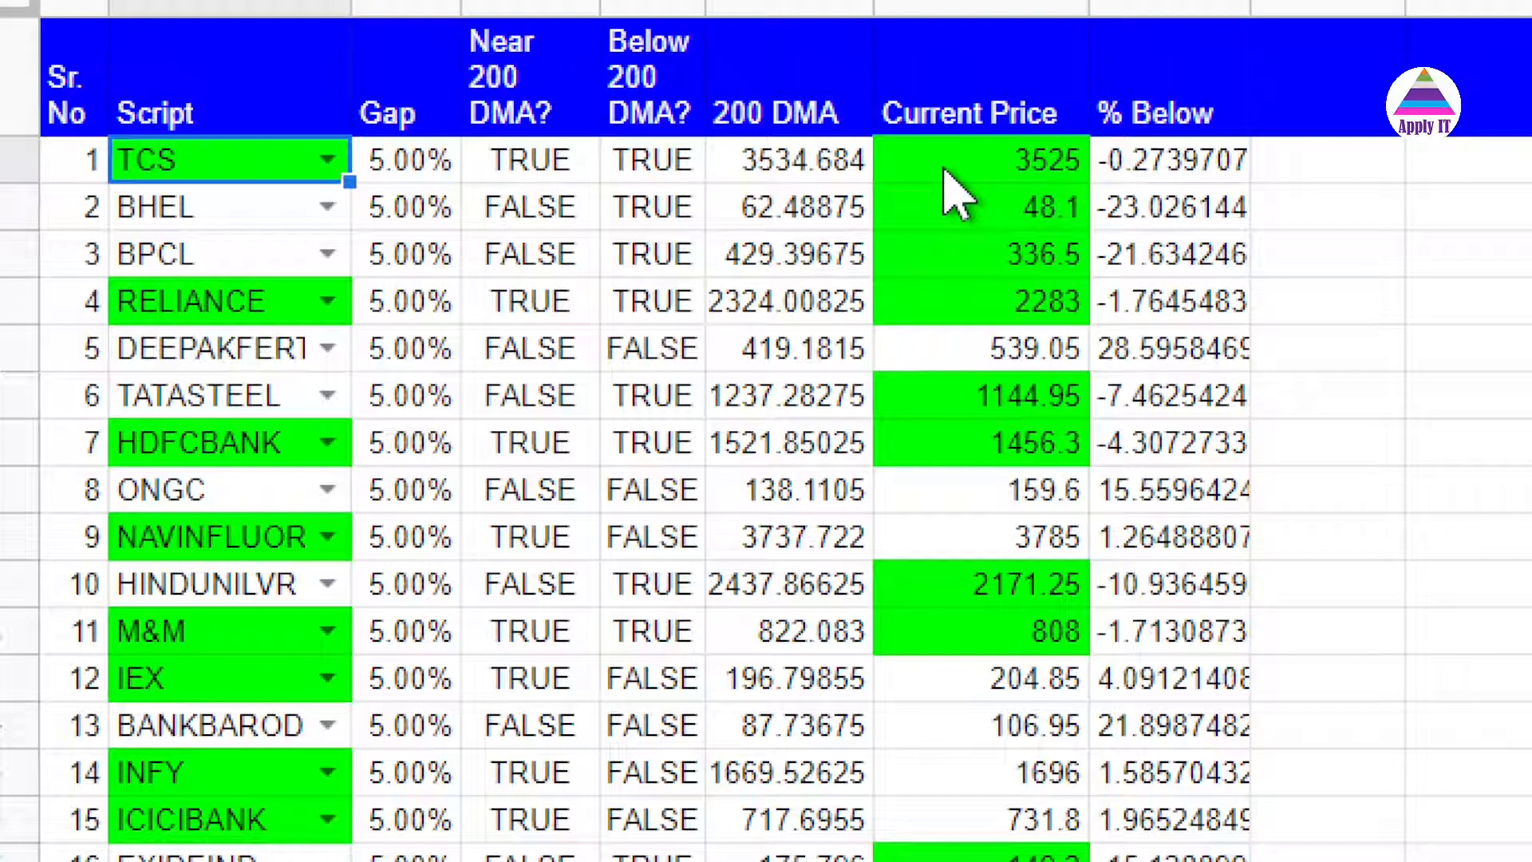
pyautogui.click(399, 176)
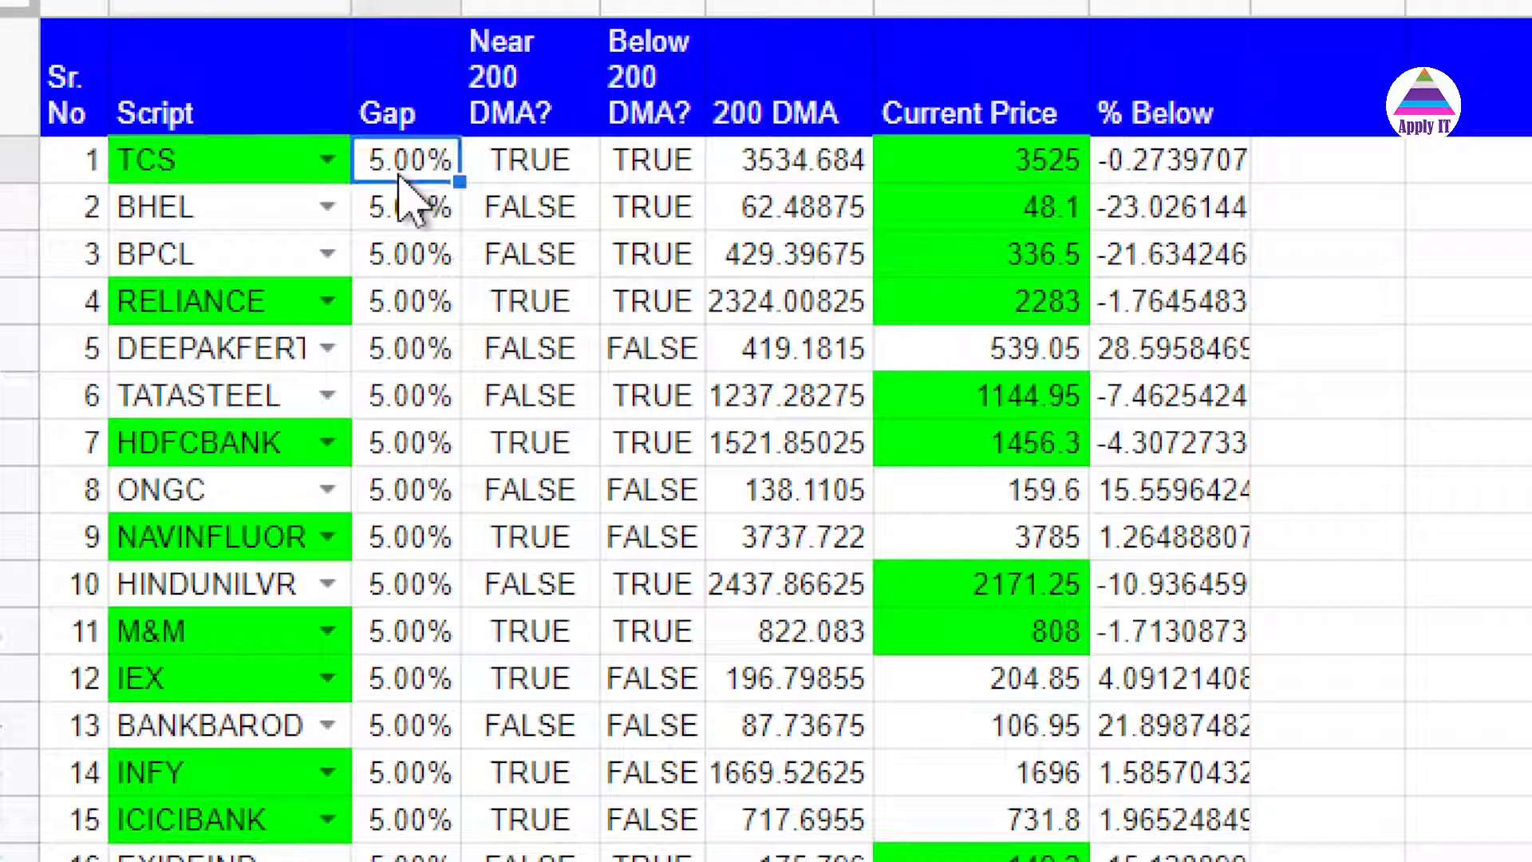